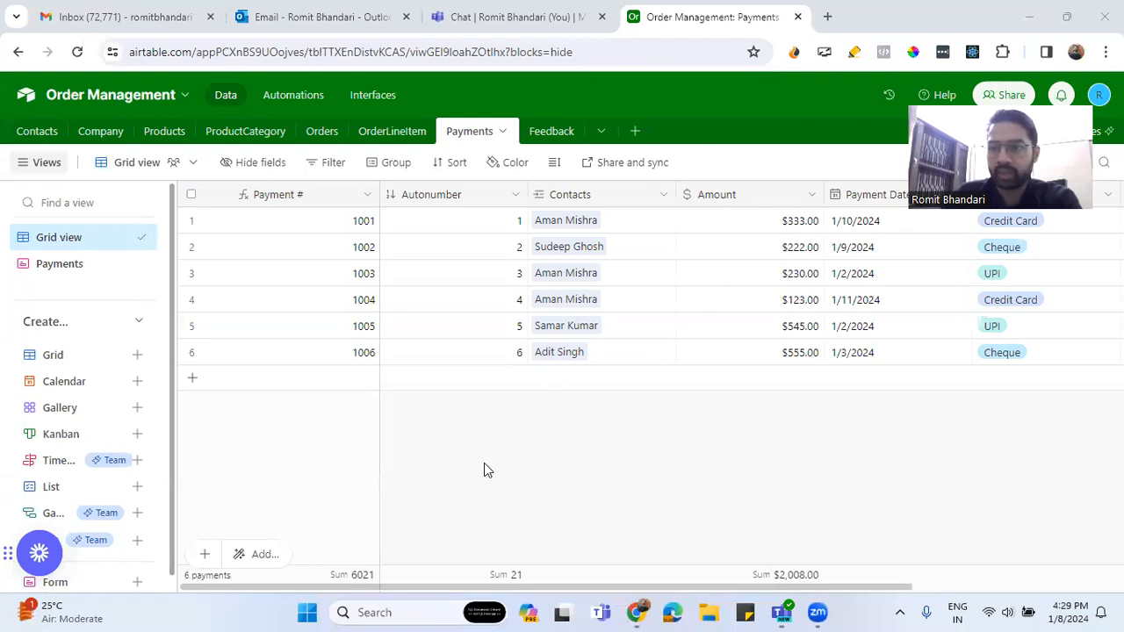
Open the Company table in the Order Management base
{"action": "left_click", "coordinate": [107, 133]}
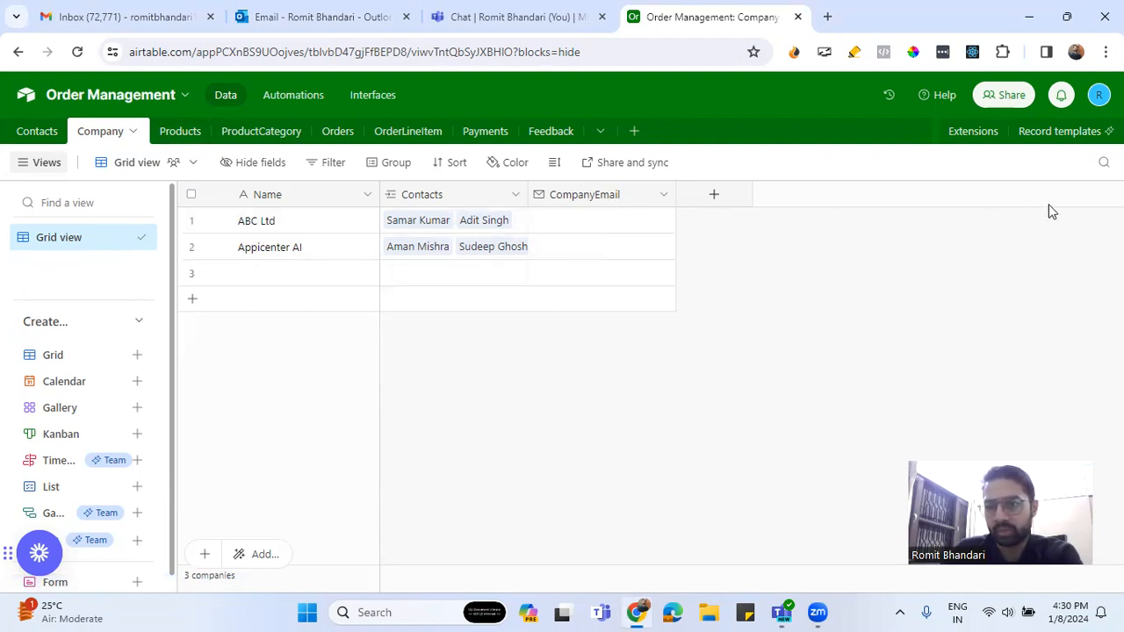
Open the Contacts table and scroll across its fields
{"action": "left_click", "coordinate": [37, 132]}
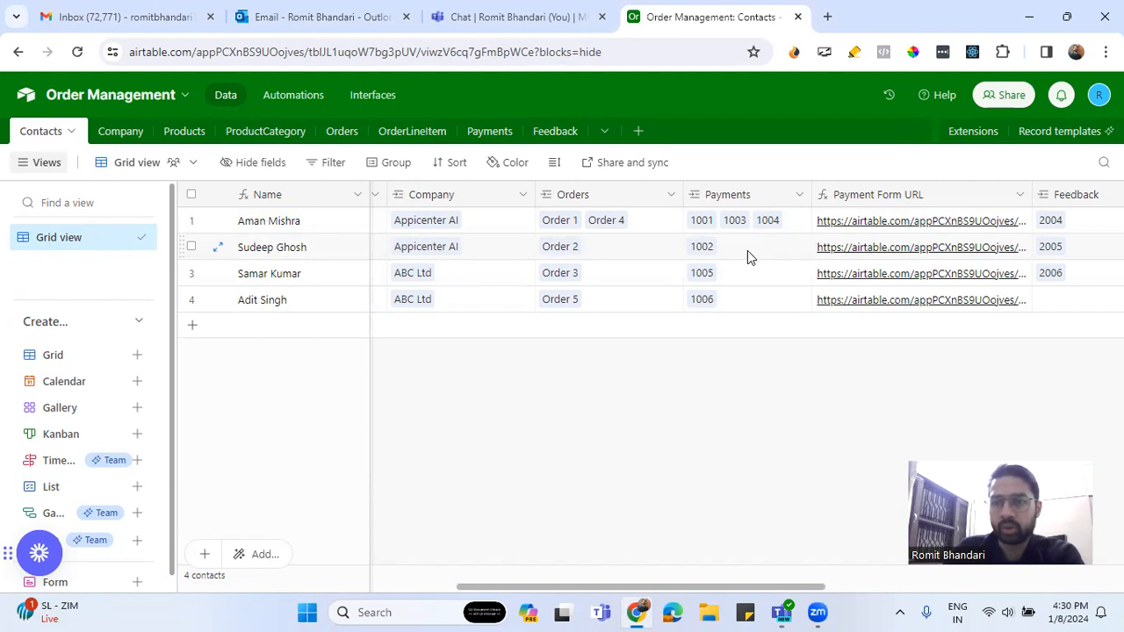
{"action": "left_click_drag", "start_coordinate": [806, 587], "coordinate": [868, 602]}
{"action": "scroll", "coordinate": [868, 602], "scroll_direction": "left", "scroll_amount": 8}
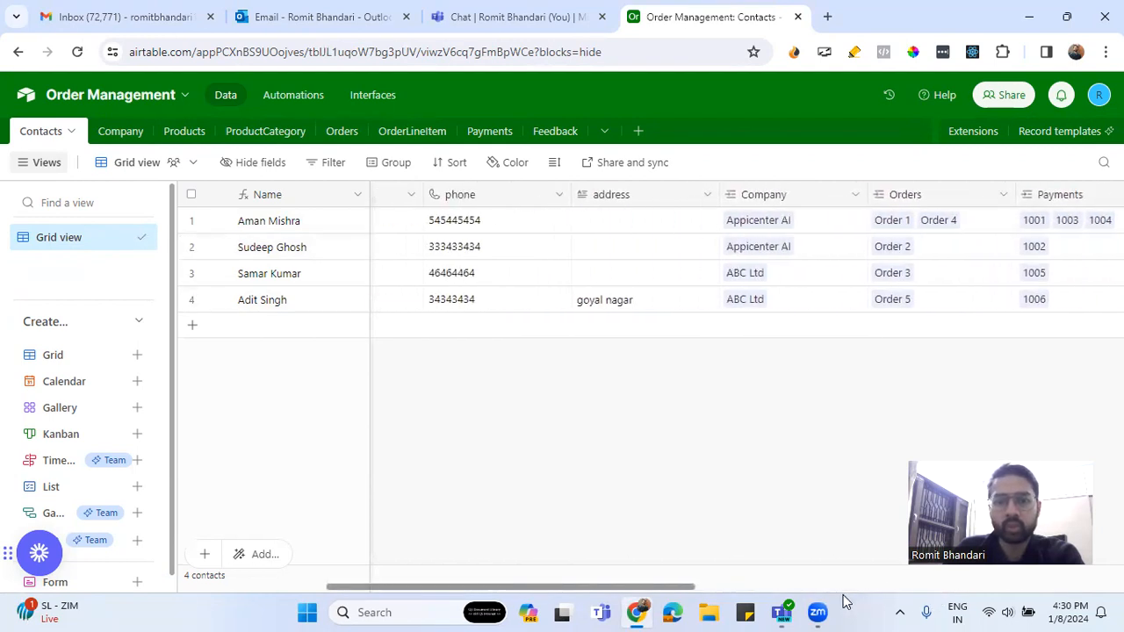
{"action": "scroll", "coordinate": [844, 602], "scroll_direction": "left", "scroll_amount": 5}
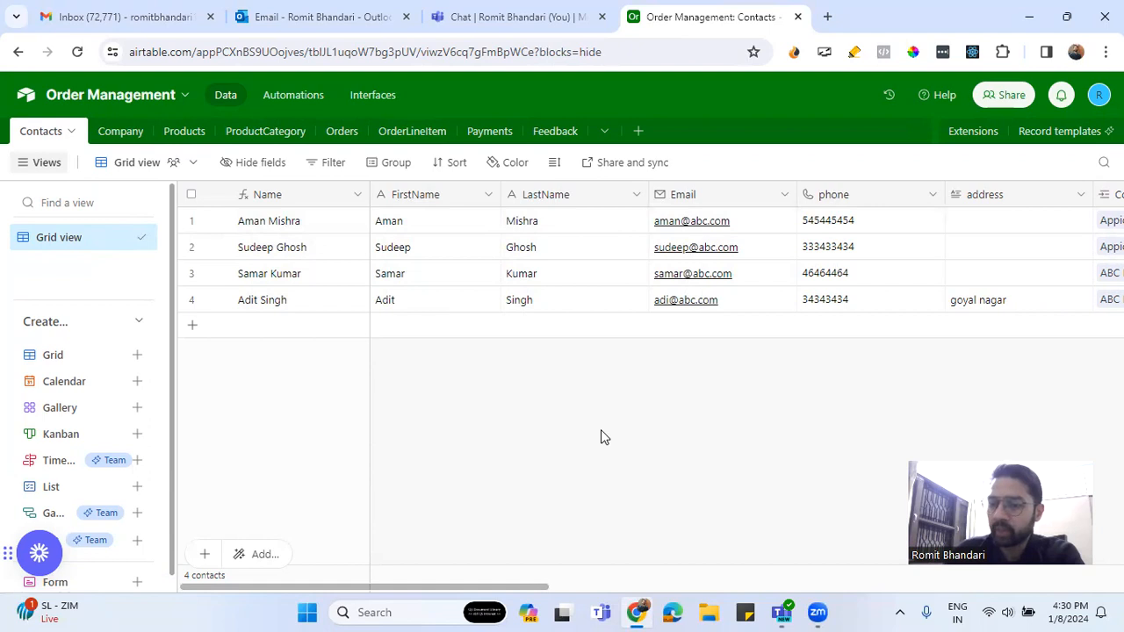
Look through the Products and ProductCategory tables, ending on the Orders table
{"action": "left_click", "coordinate": [184, 132]}
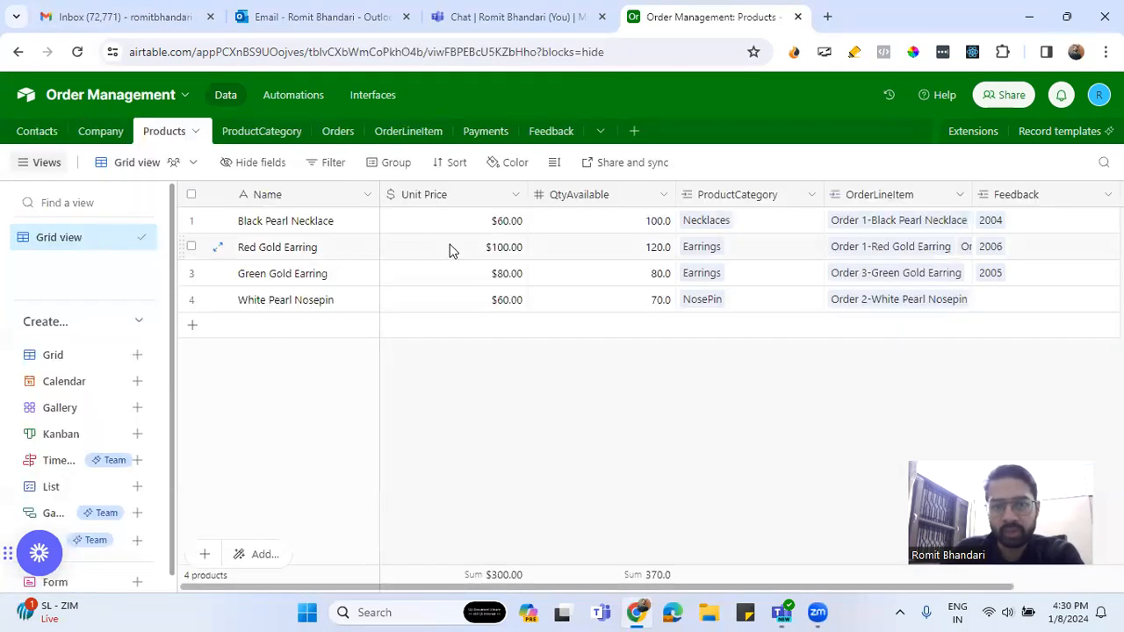
{"action": "left_click", "coordinate": [261, 138]}
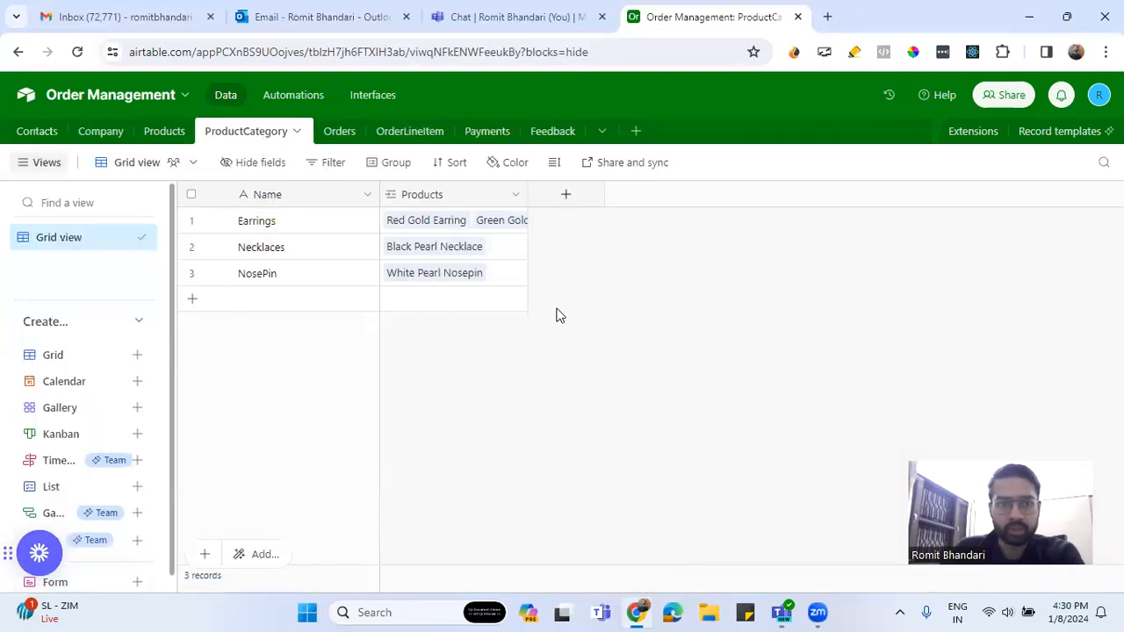
{"action": "left_click", "coordinate": [349, 138]}
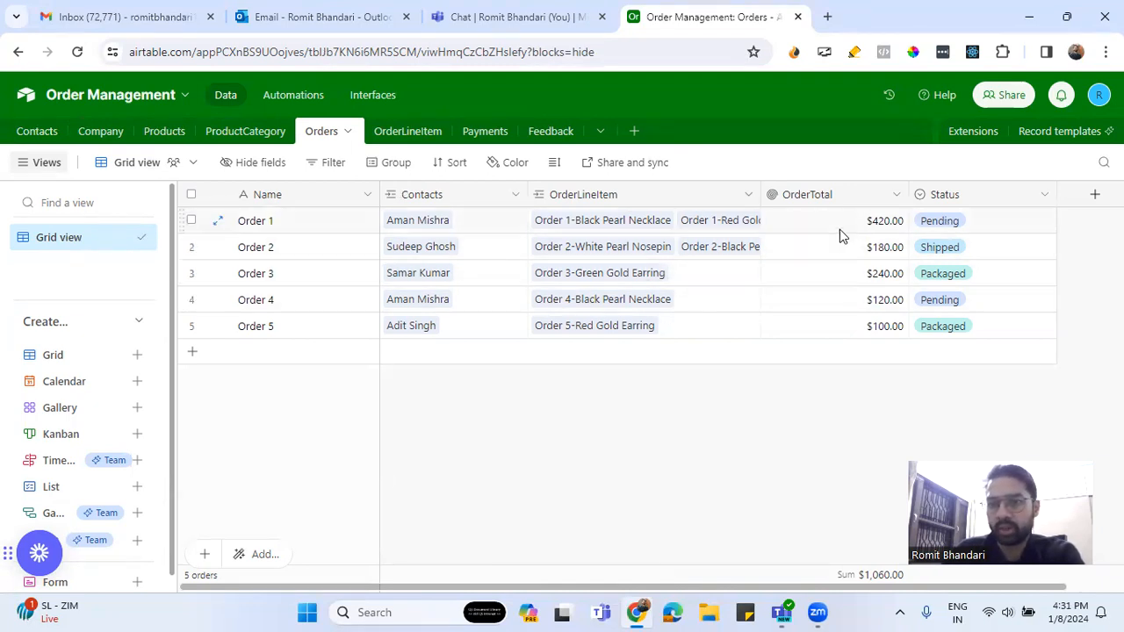
View the Payments table grid, then go to the base's Feedback interface page
{"action": "left_click_drag", "start_coordinate": [861, 590], "coordinate": [694, 442]}
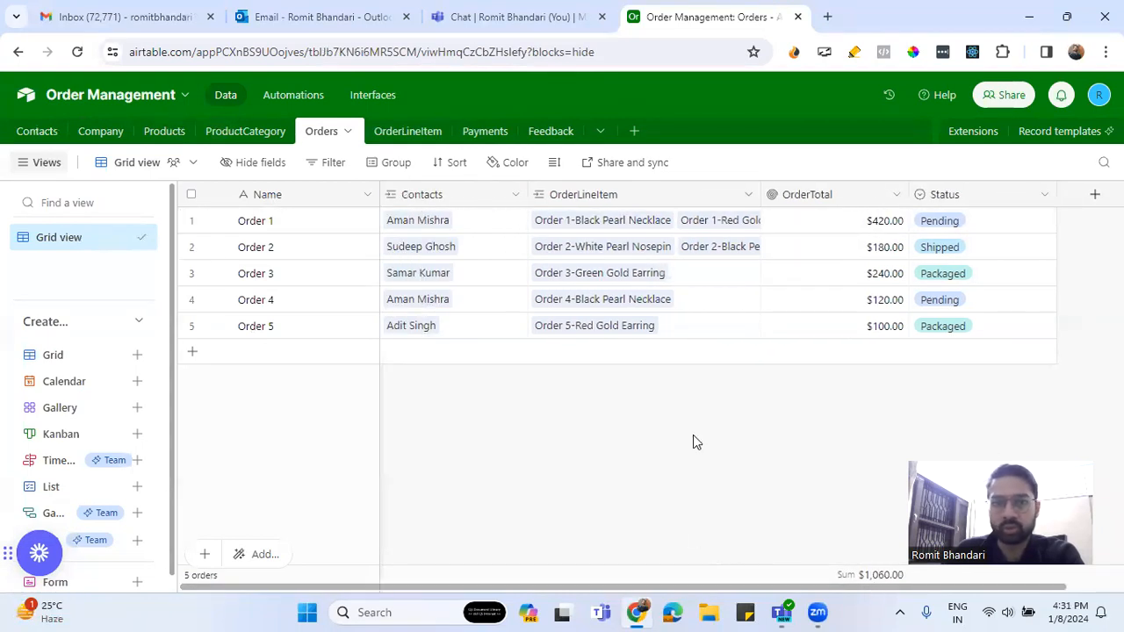
{"action": "left_click", "coordinate": [485, 131]}
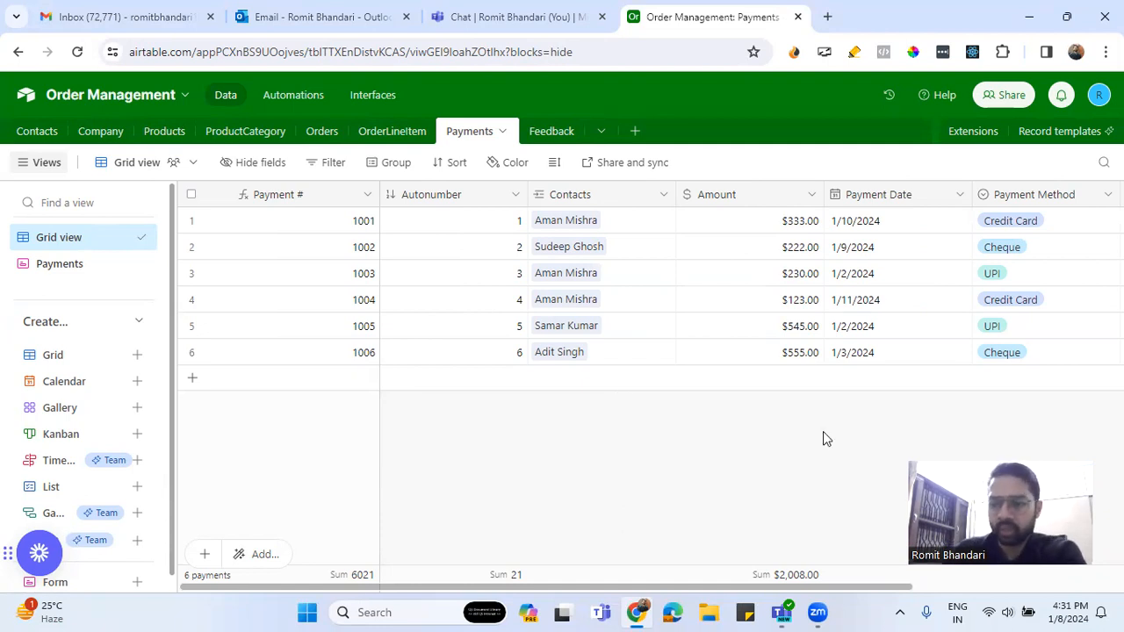
{"action": "mouse_move", "coordinate": [869, 587]}
{"action": "left_mouse_down"}
{"action": "mouse_move", "coordinate": [1089, 598]}
{"action": "mouse_move", "coordinate": [847, 587]}
{"action": "left_mouse_up"}
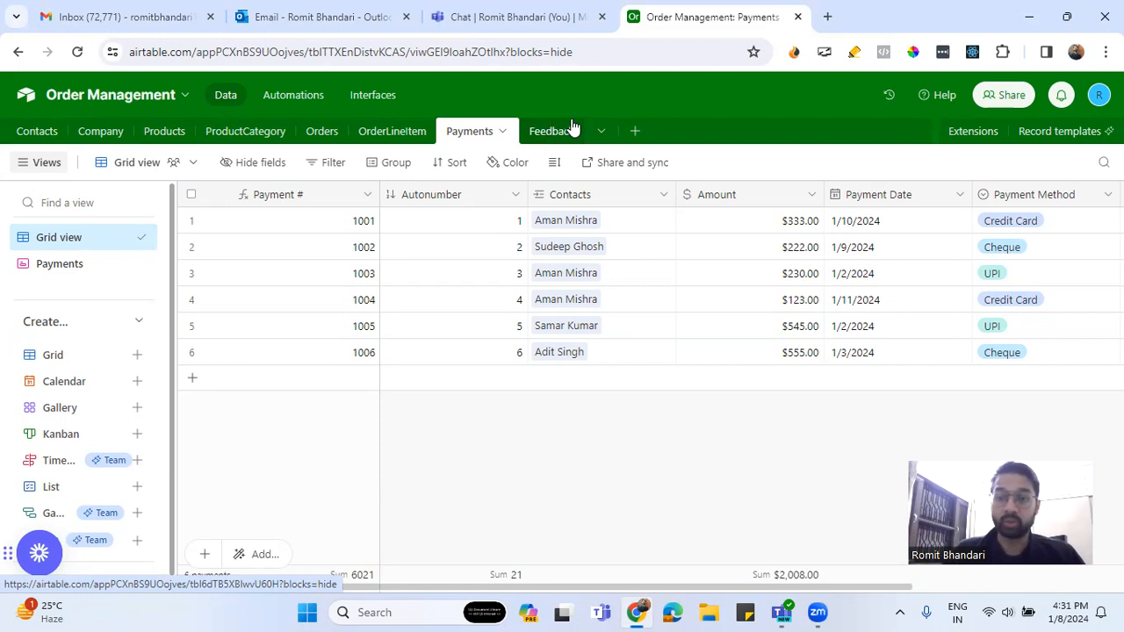
{"action": "left_click", "coordinate": [403, 98]}
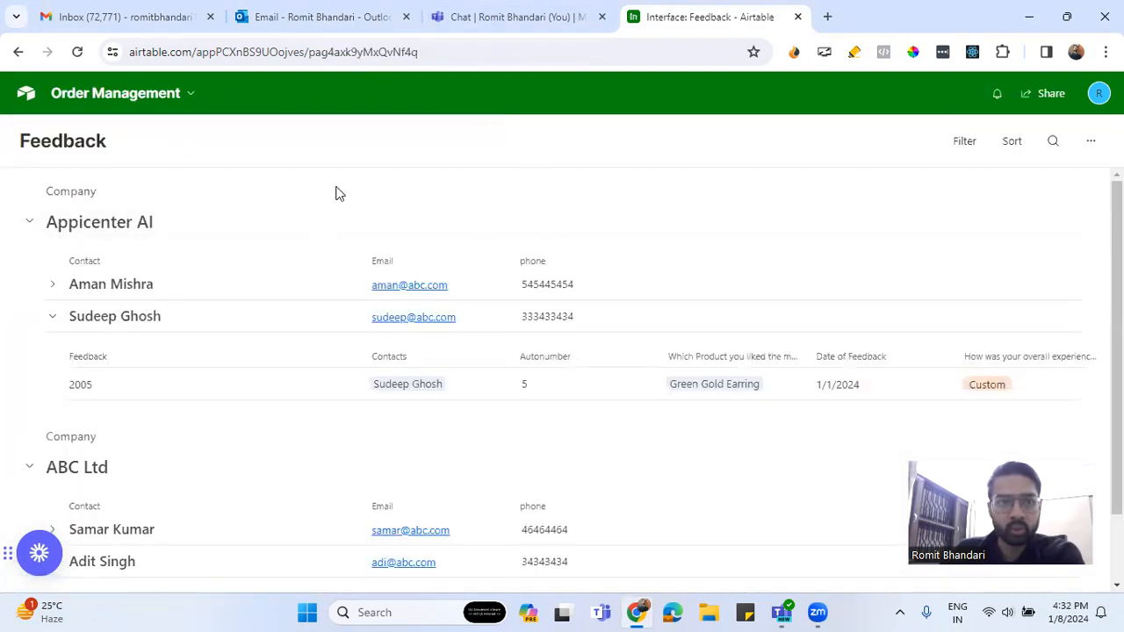
Check the Feedback page's options, then return home and reopen the Order Management base
{"action": "left_click", "coordinate": [1092, 145]}
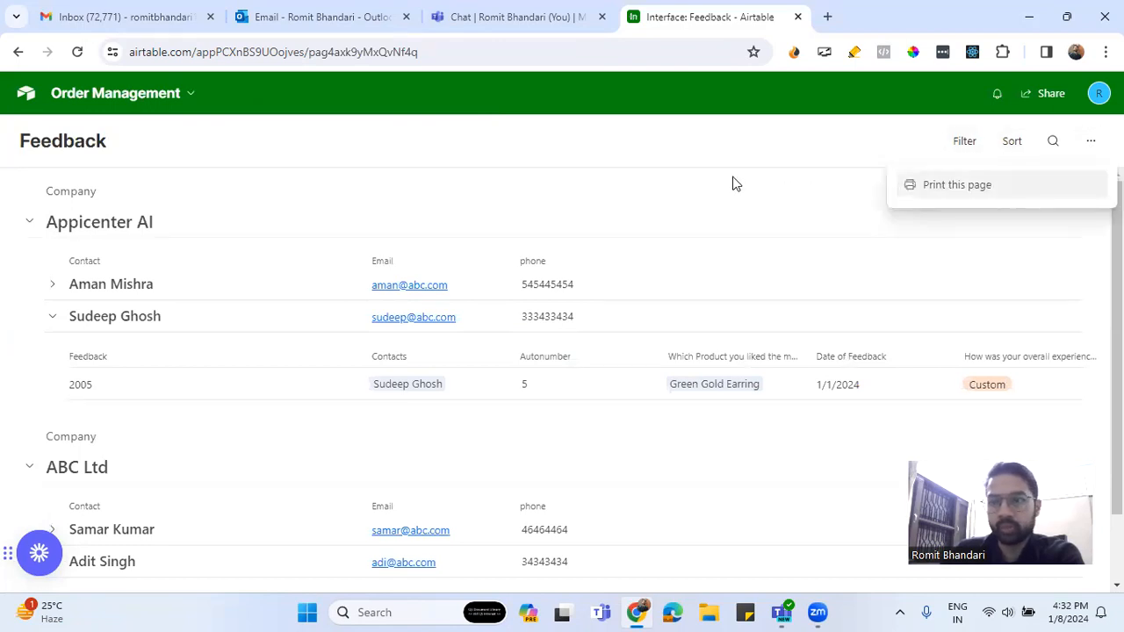
{"action": "scroll", "coordinate": [333, 339], "scroll_direction": "down", "scroll_amount": 2}
{"action": "scroll", "coordinate": [332, 344], "scroll_direction": "up", "scroll_amount": 2}
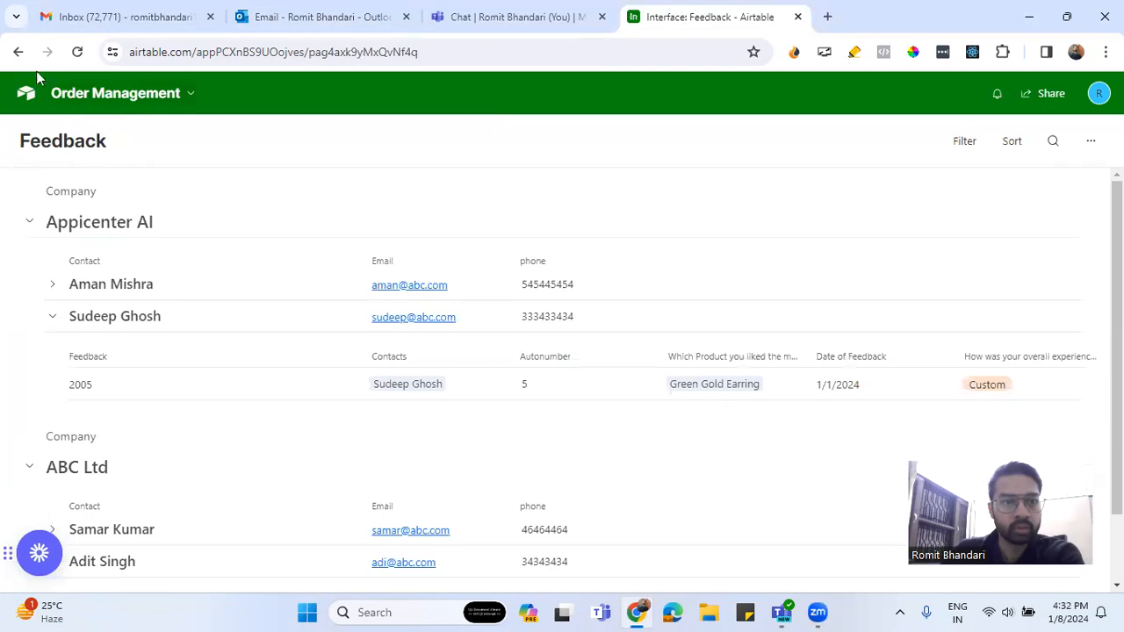
{"action": "left_click", "coordinate": [18, 54]}
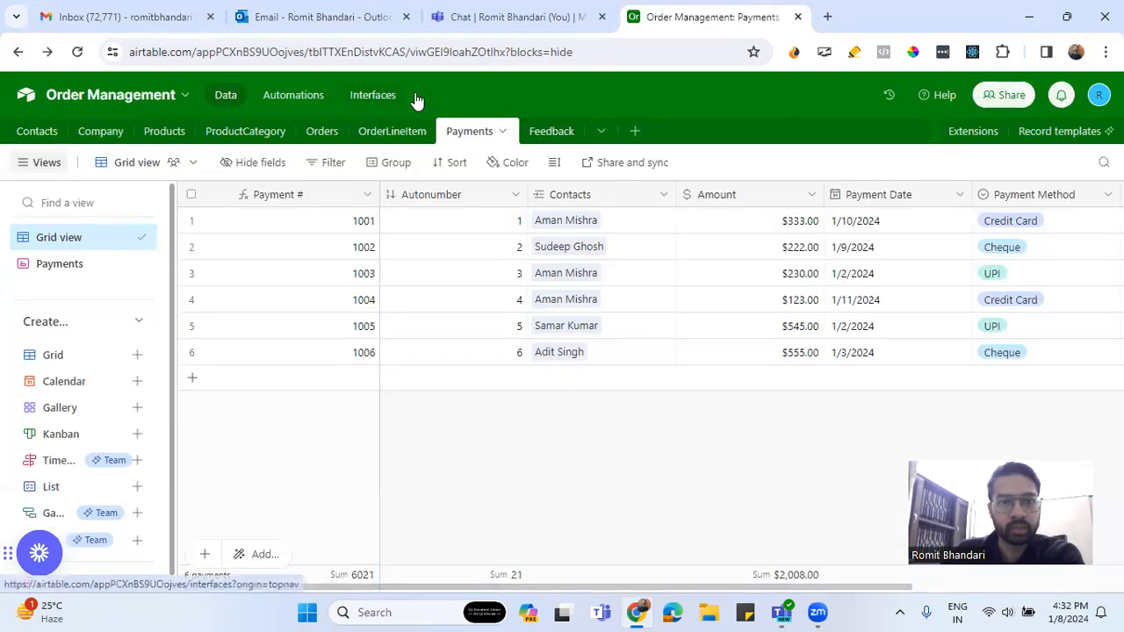
{"action": "left_click", "coordinate": [380, 96]}
{"action": "left_click", "coordinate": [154, 99]}
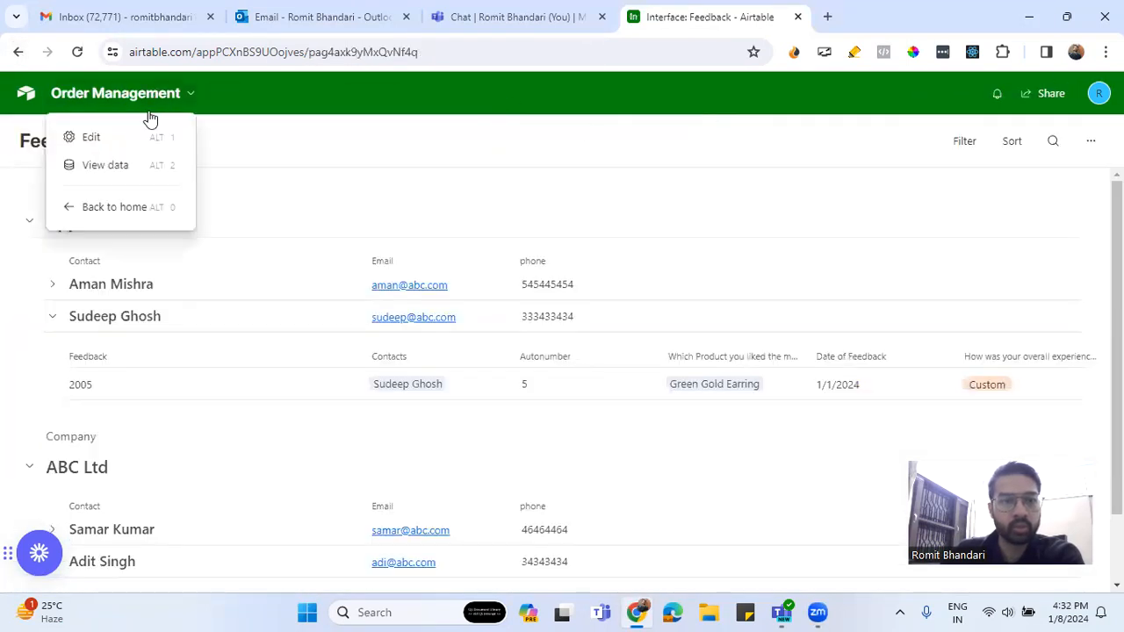
{"action": "left_click", "coordinate": [186, 206]}
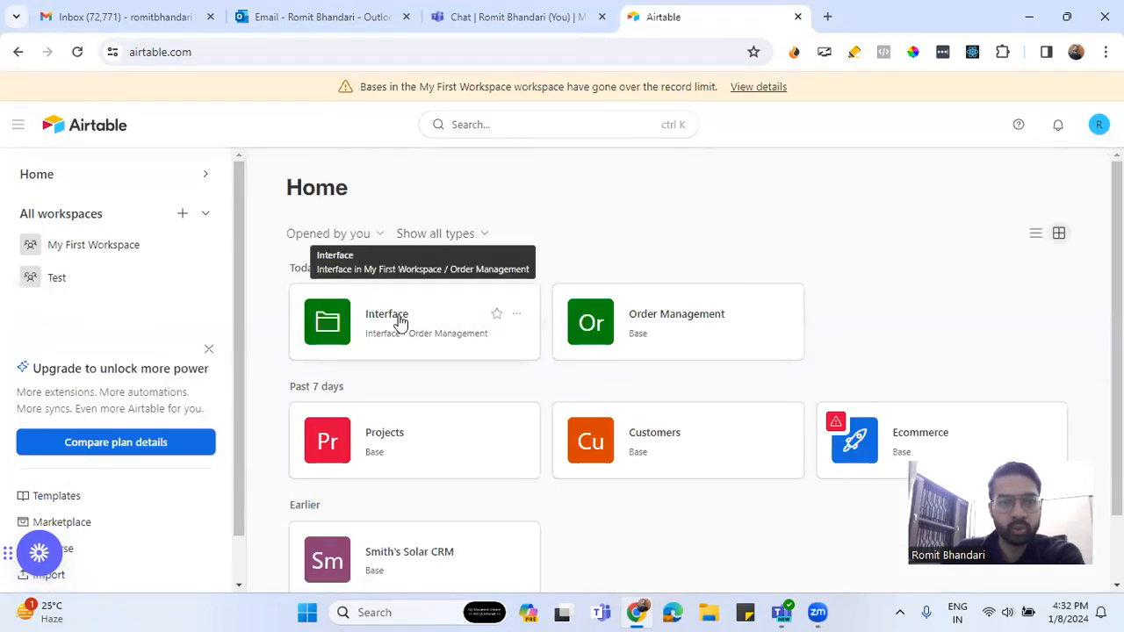
{"action": "left_click", "coordinate": [636, 326]}
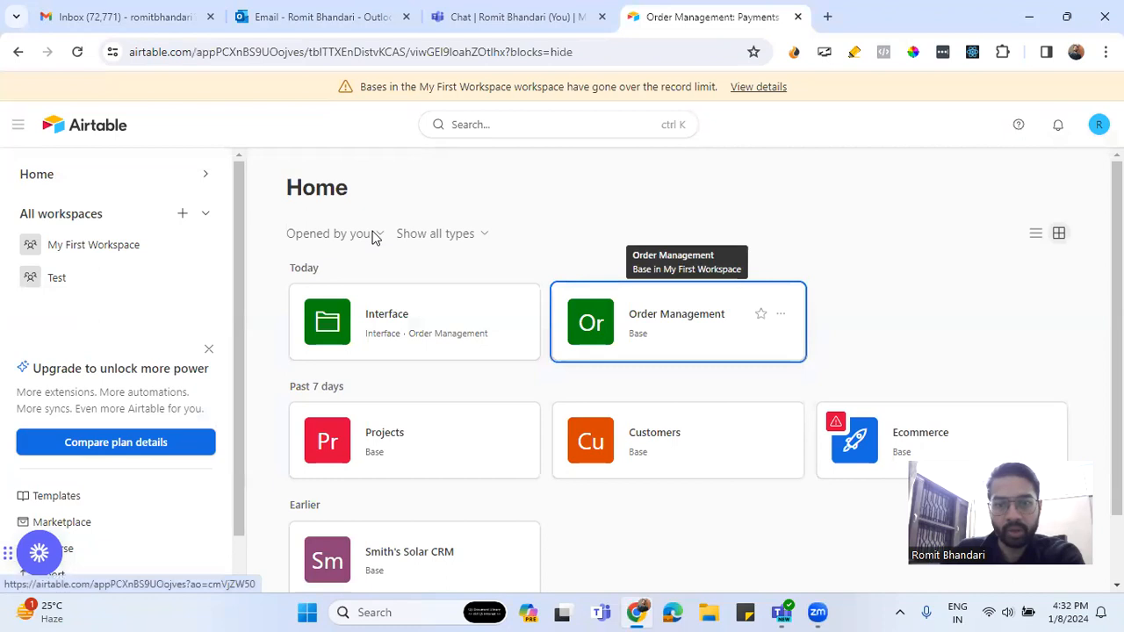
Revisit the Feedback interface menus, then load the Airtable home page via the address bar
{"action": "left_click", "coordinate": [391, 105]}
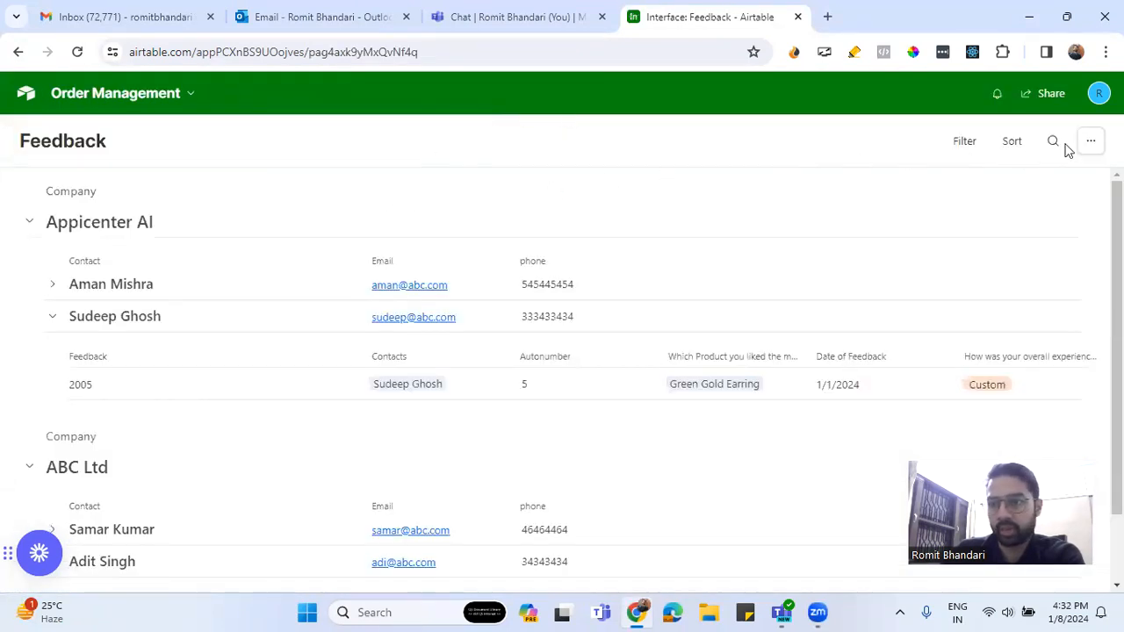
{"action": "left_click", "coordinate": [1088, 145]}
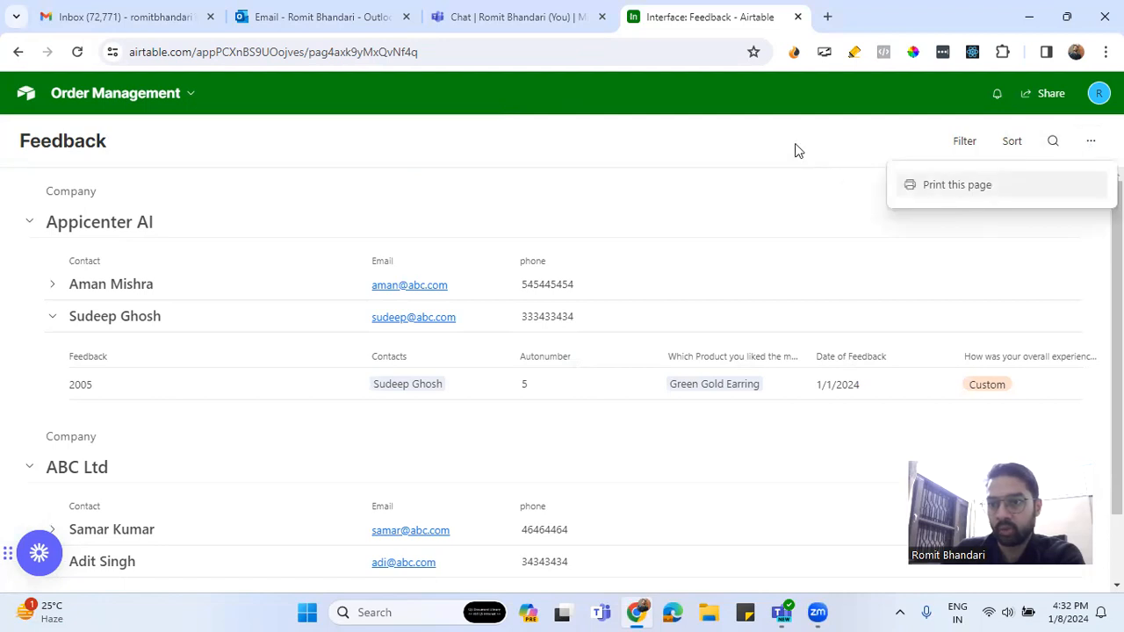
{"action": "left_click", "coordinate": [659, 193]}
{"action": "left_click", "coordinate": [148, 100]}
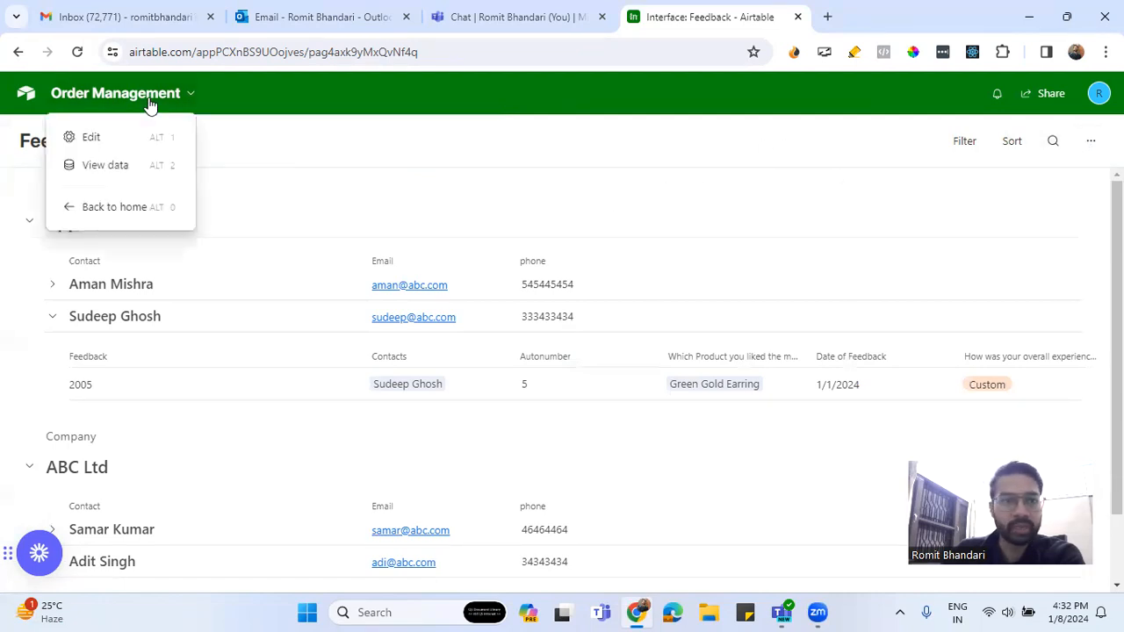
{"action": "left_click", "coordinate": [109, 165]}
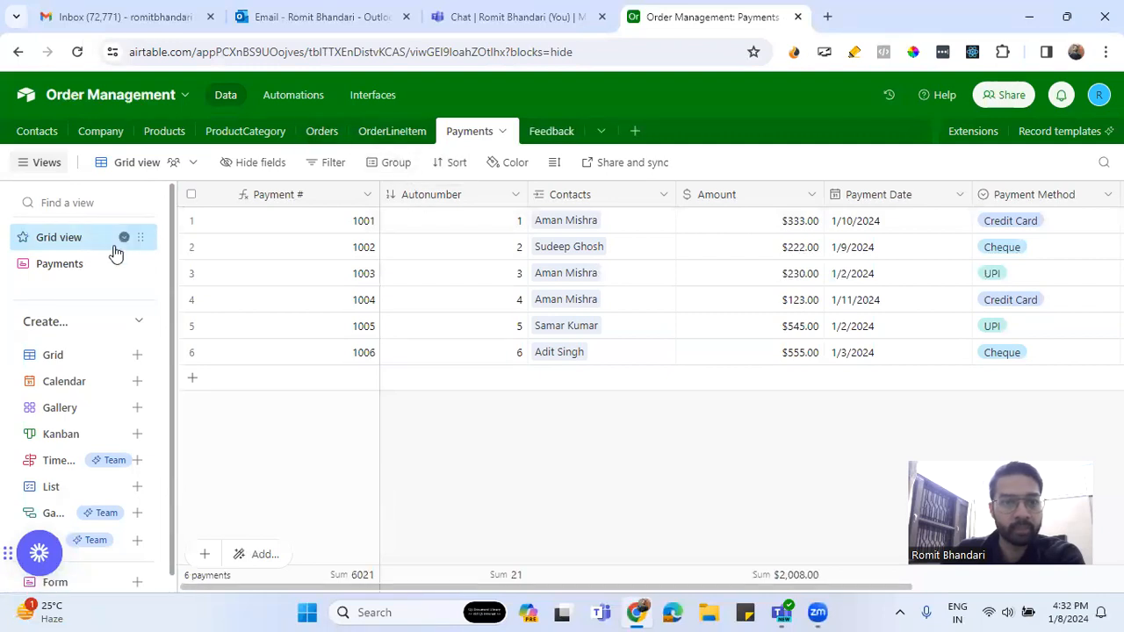
{"action": "left_click", "coordinate": [109, 100]}
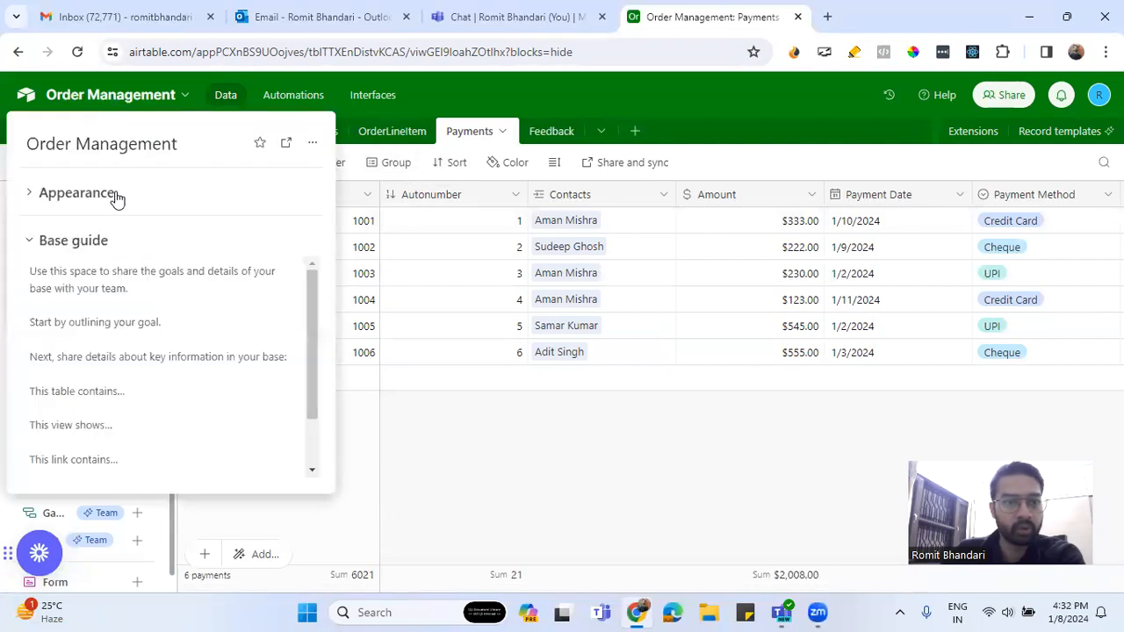
{"action": "left_click_drag", "start_coordinate": [198, 52], "coordinate": [714, 55]}
{"action": "key", "text": "BackSpace"}
{"action": "key", "text": "Return"}
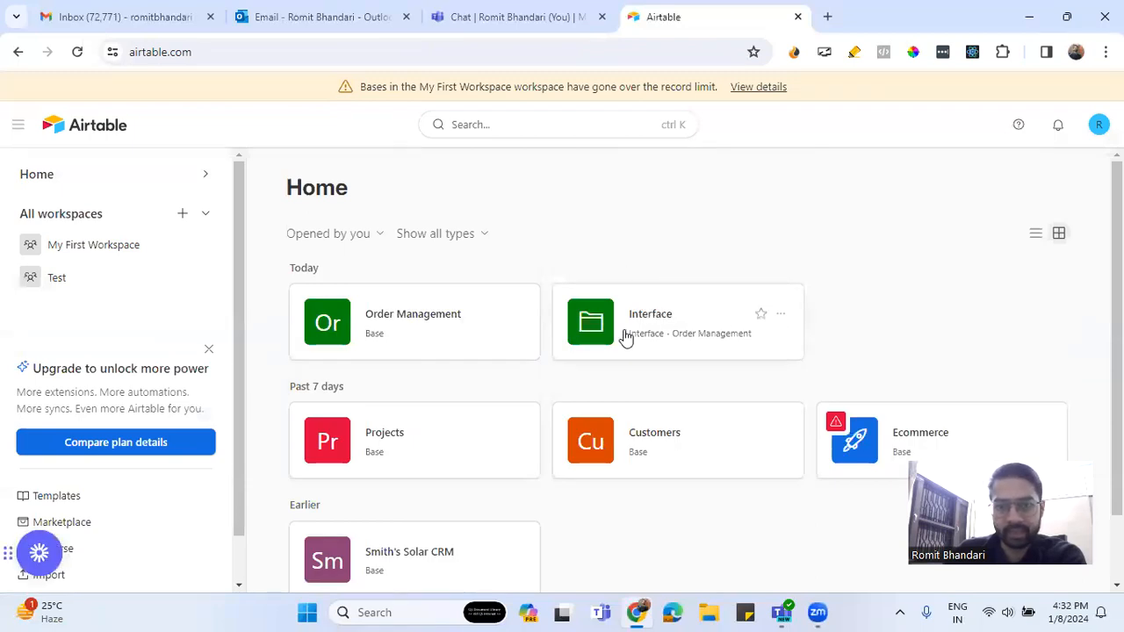
Open the Order Management Interface from home and switch it into edit mode
{"action": "scroll", "coordinate": [151, 489], "scroll_direction": "down", "scroll_amount": 1}
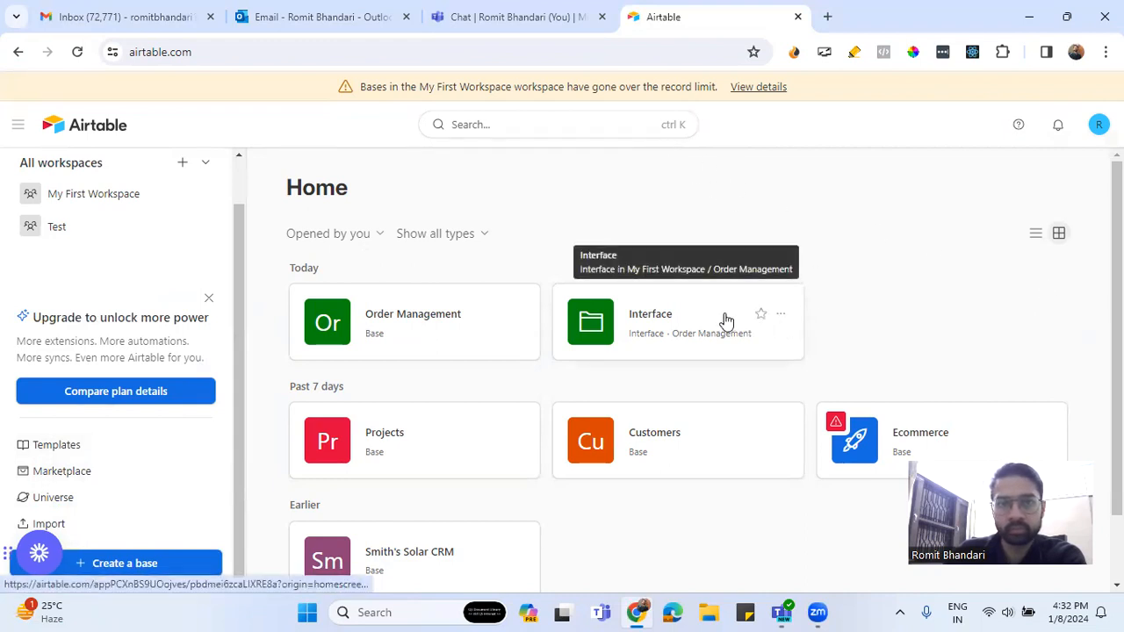
{"action": "left_click", "coordinate": [780, 314]}
{"action": "left_click", "coordinate": [691, 342]}
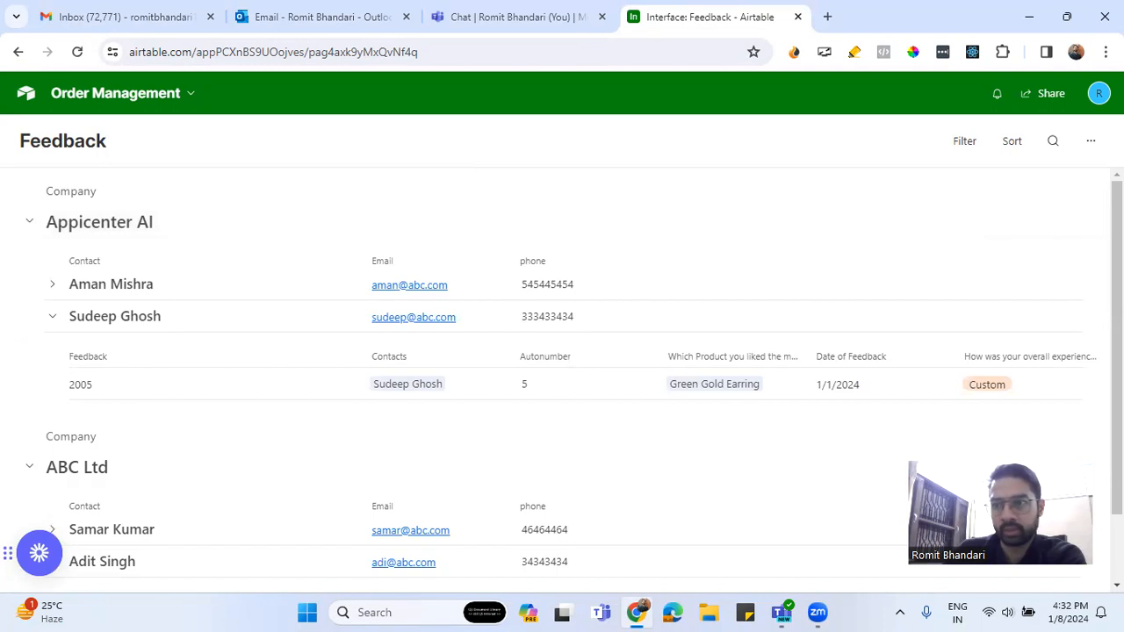
{"action": "left_click", "coordinate": [1091, 141]}
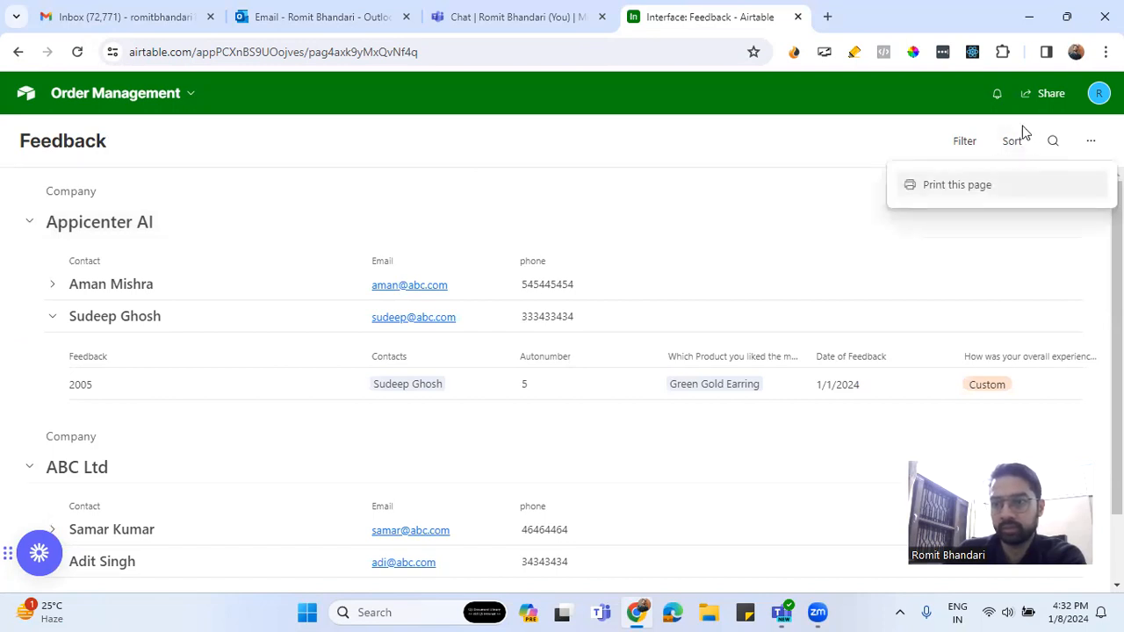
{"action": "scroll", "coordinate": [211, 437], "scroll_direction": "down", "scroll_amount": 1}
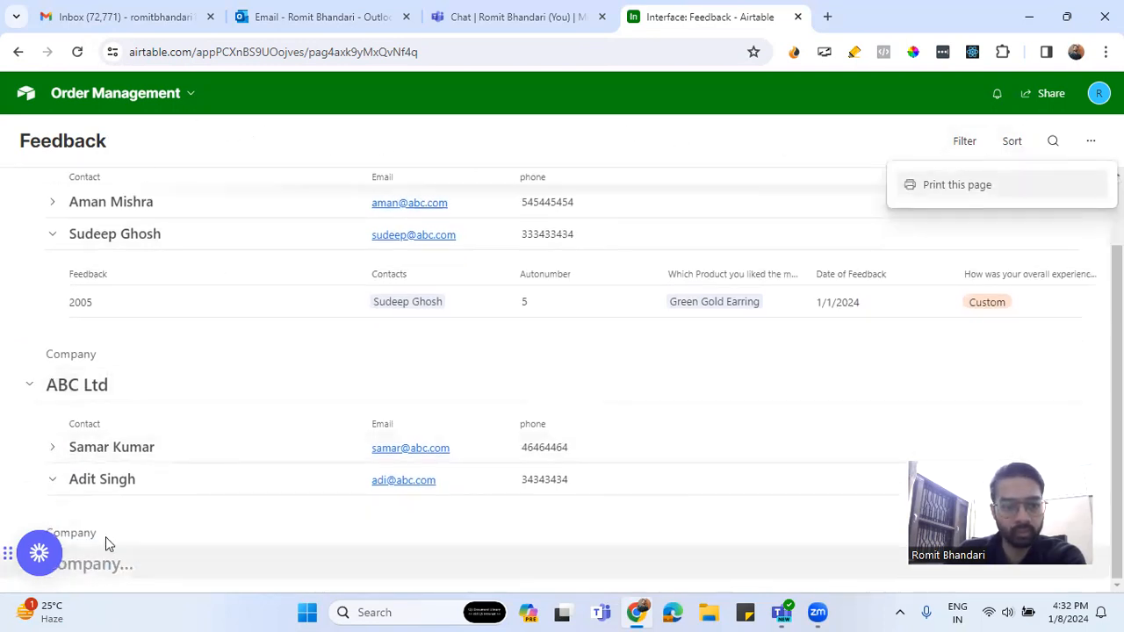
{"action": "scroll", "coordinate": [105, 536], "scroll_direction": "up", "scroll_amount": 1}
{"action": "left_click", "coordinate": [191, 93]}
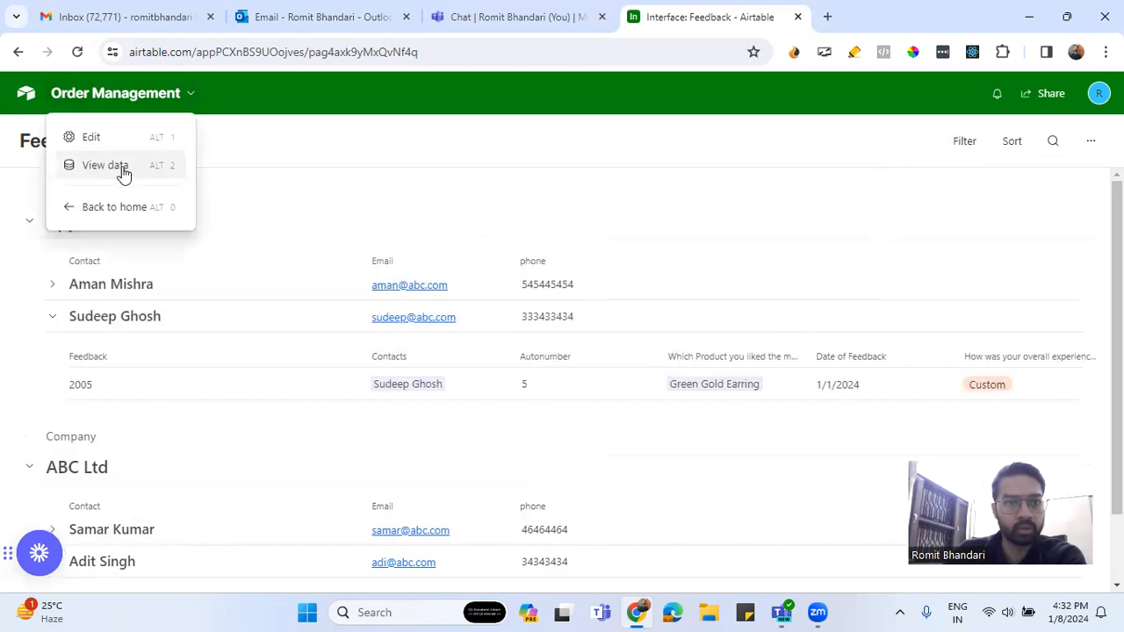
{"action": "left_click", "coordinate": [92, 137]}
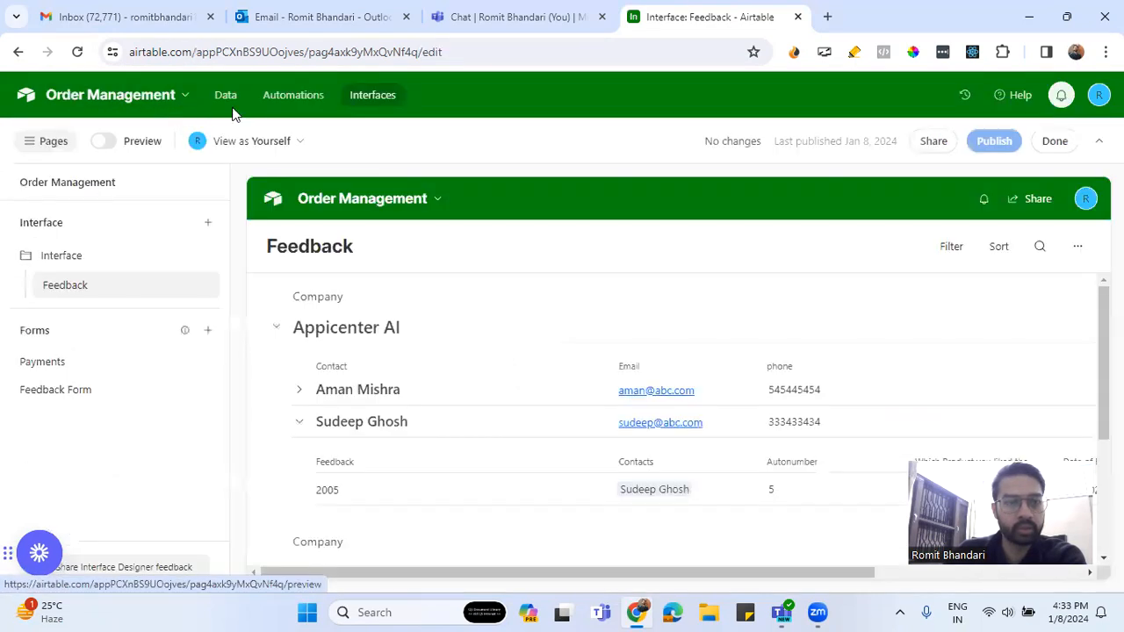
Choose Add interface from the + beside Interface in the Pages sidebar
{"action": "left_click", "coordinate": [208, 227]}
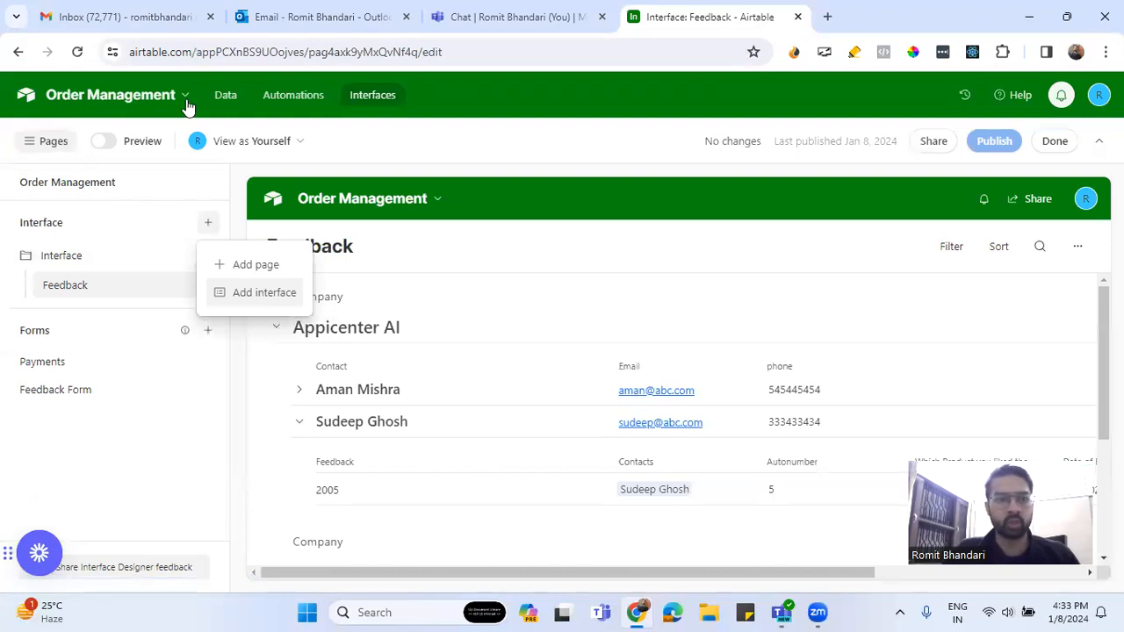
{"action": "left_click", "coordinate": [248, 300]}
Name the new interface 'Payments View' and continue to the layouts
{"action": "left_click", "coordinate": [568, 270]}
{"action": "type", "text": "Pat"}
{"action": "key", "text": "BackSpace"}
{"action": "key", "text": "BackSpace"}
{"action": "key", "text": "BackSpace"}
{"action": "key", "text": "BackSpace"}
{"action": "key", "text": "BackSpace"}
{"action": "key", "text": "BackSpace"}
{"action": "key", "text": "BackSpace"}
{"action": "key", "text": "BackSpace"}
{"action": "key", "text": "BackSpace"}
{"action": "key", "text": "BackSpace"}
{"action": "type", "text": "as"}
{"action": "key", "text": "BackSpace"}
{"action": "key", "text": "BackSpace"}
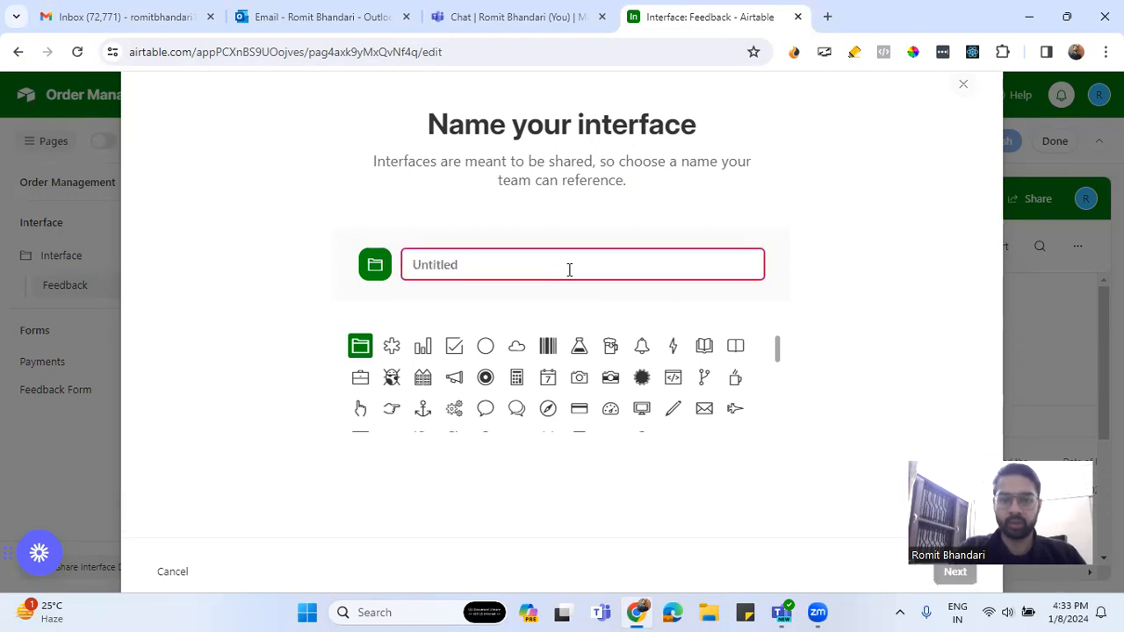
{"action": "type", "text": "Paymwent"}
{"action": "key", "text": "BackSpace"}
{"action": "key", "text": "BackSpace"}
{"action": "key", "text": "BackSpace"}
{"action": "key", "text": "BackSpace"}
{"action": "type", "text": "ents View"}
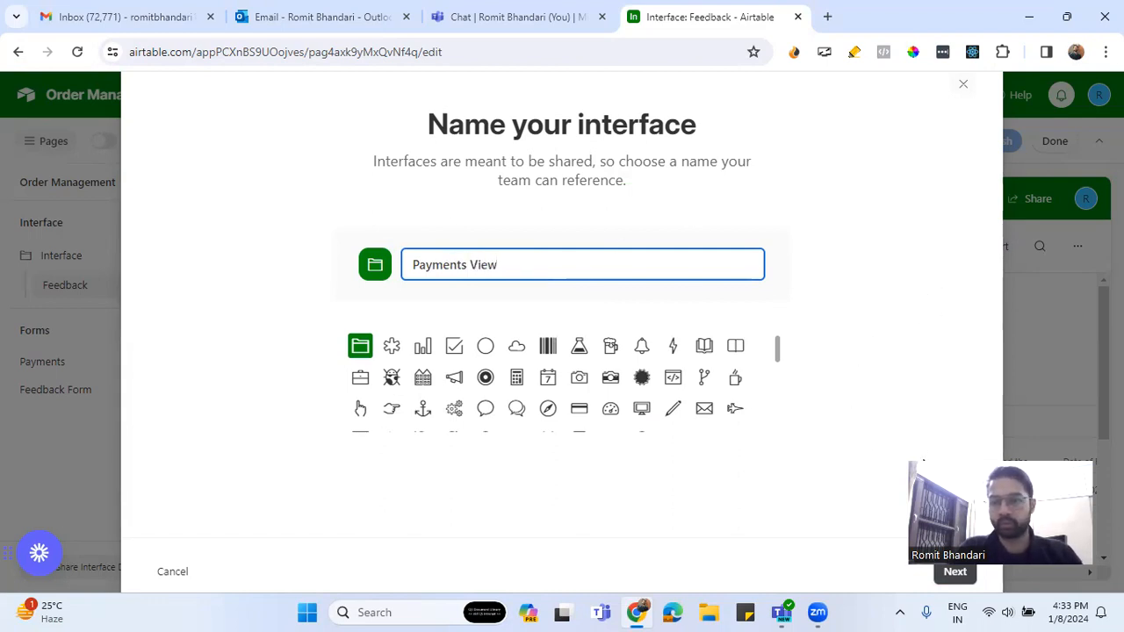
{"action": "left_click_drag", "start_coordinate": [1008, 536], "coordinate": [253, 550]}
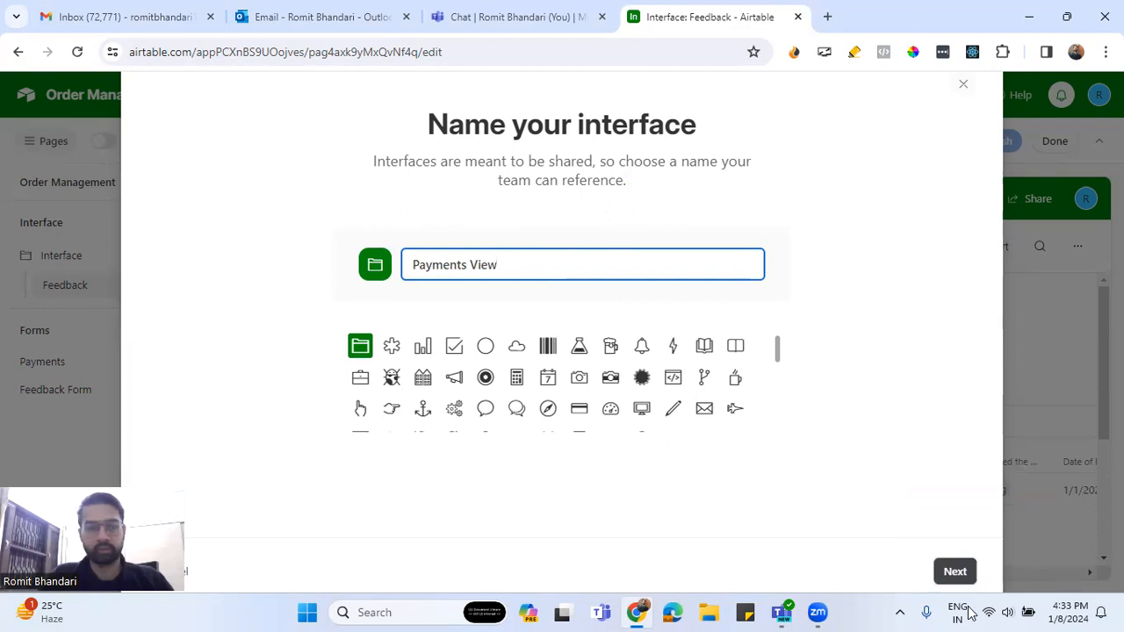
{"action": "left_click", "coordinate": [955, 572]}
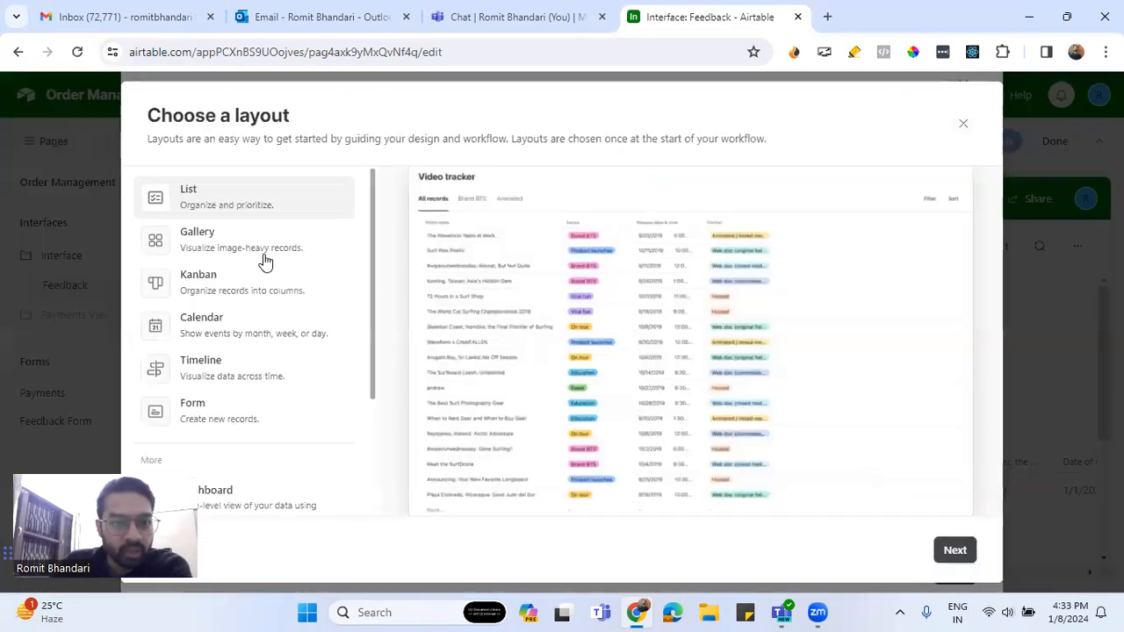
Keep the List layout and proceed to choosing a source table
{"action": "scroll", "coordinate": [266, 262], "scroll_direction": "down", "scroll_amount": 2}
{"action": "scroll", "coordinate": [266, 262], "scroll_direction": "up", "scroll_amount": 2}
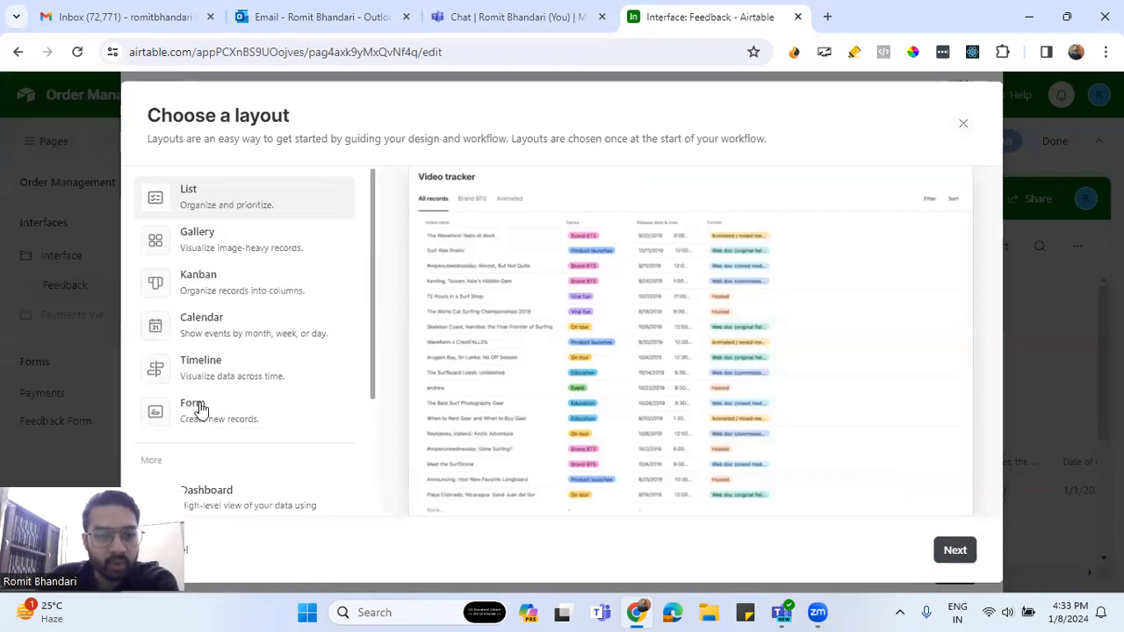
{"action": "scroll", "coordinate": [301, 379], "scroll_direction": "down", "scroll_amount": 2}
{"action": "scroll", "coordinate": [301, 379], "scroll_direction": "up", "scroll_amount": 2}
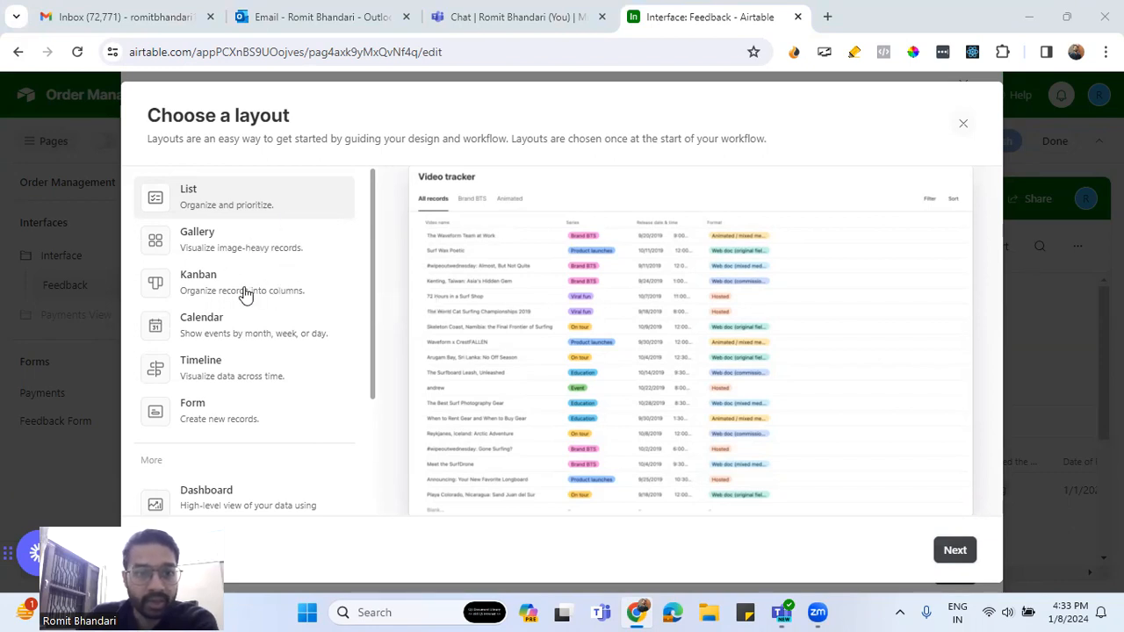
{"action": "scroll", "coordinate": [257, 369], "scroll_direction": "down", "scroll_amount": 2}
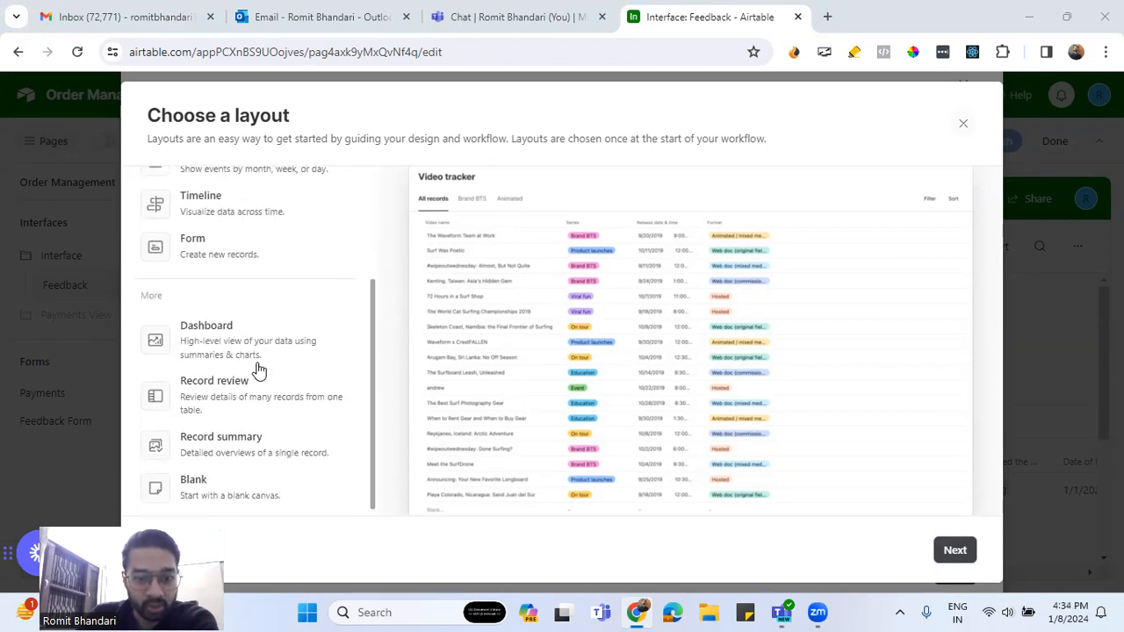
{"action": "scroll", "coordinate": [258, 370], "scroll_direction": "up", "scroll_amount": 2}
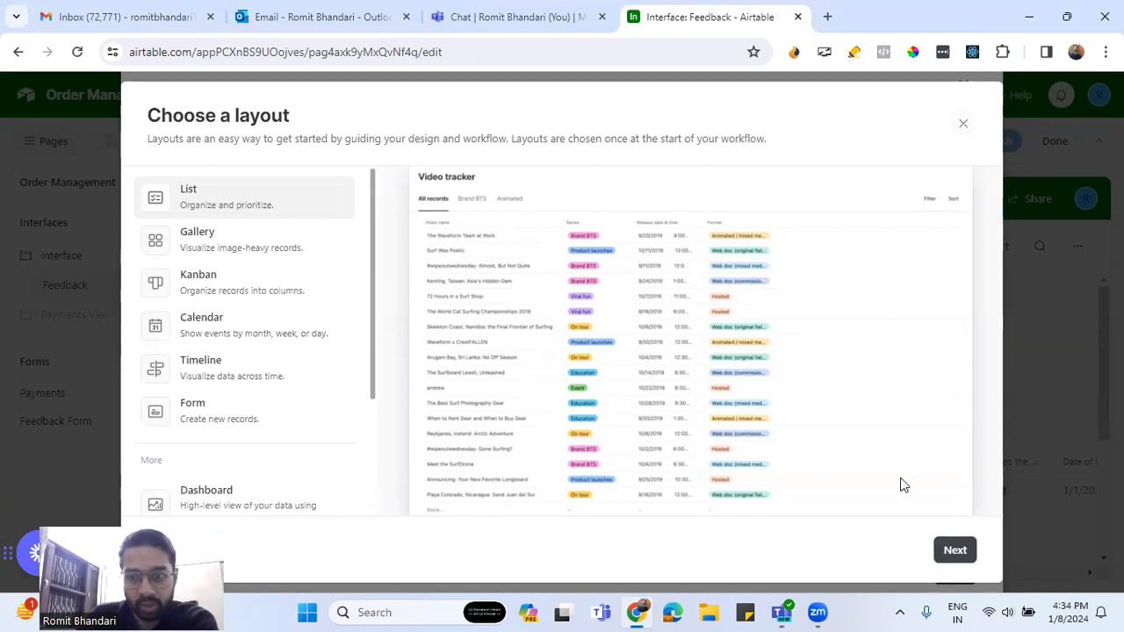
{"action": "left_click", "coordinate": [946, 550]}
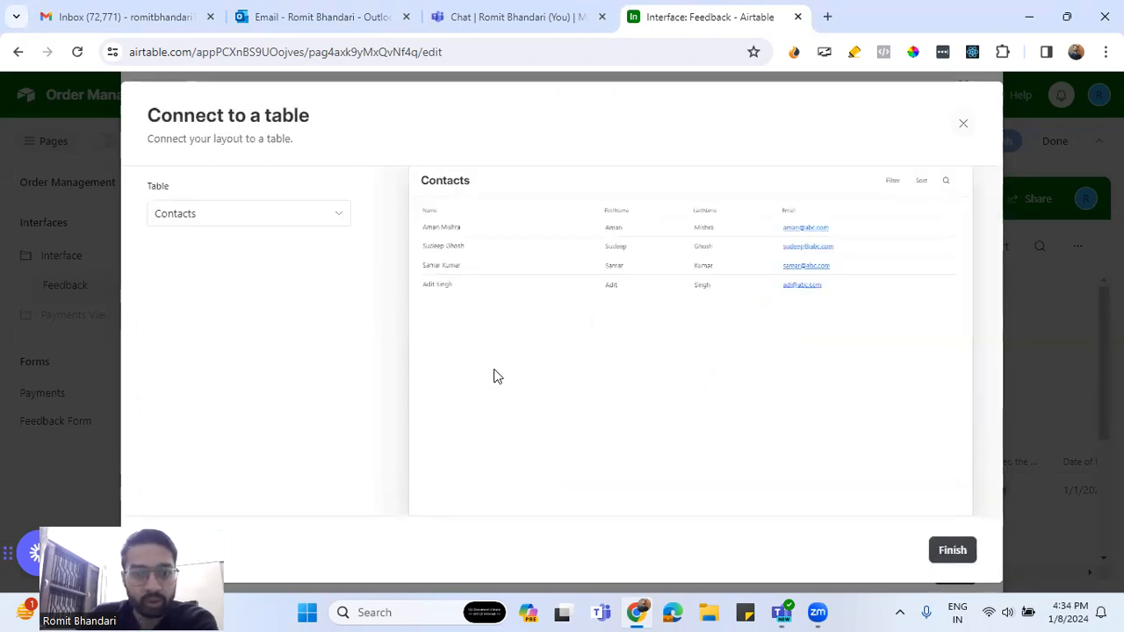
Connect the interface to the Payments table and finish creating the page
{"action": "left_click", "coordinate": [235, 220]}
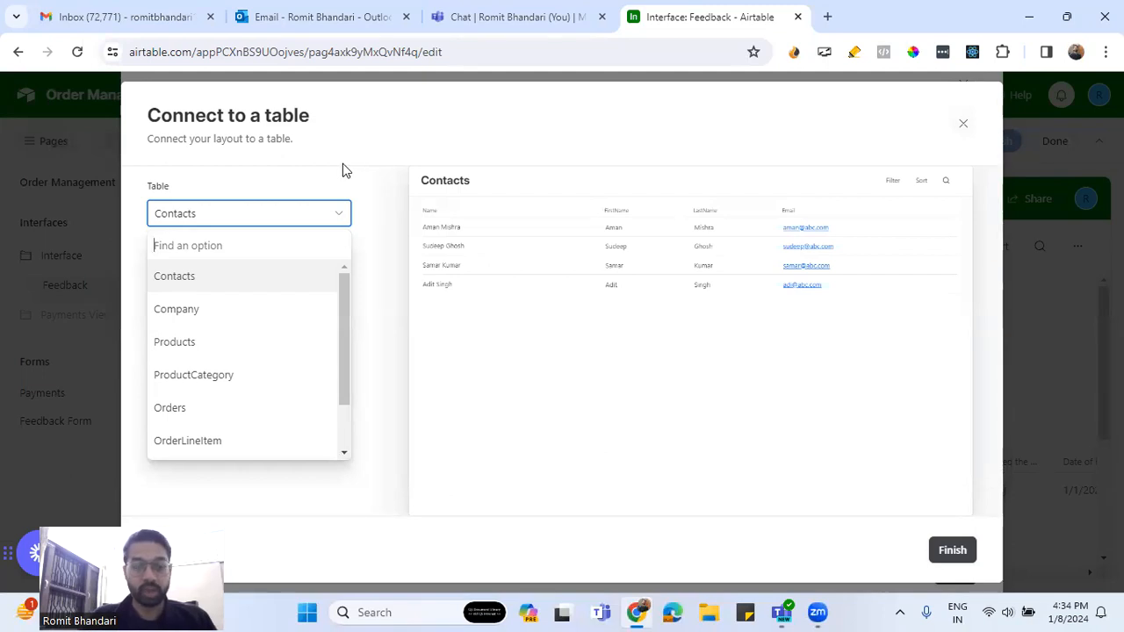
{"action": "type", "text": "Pay"}
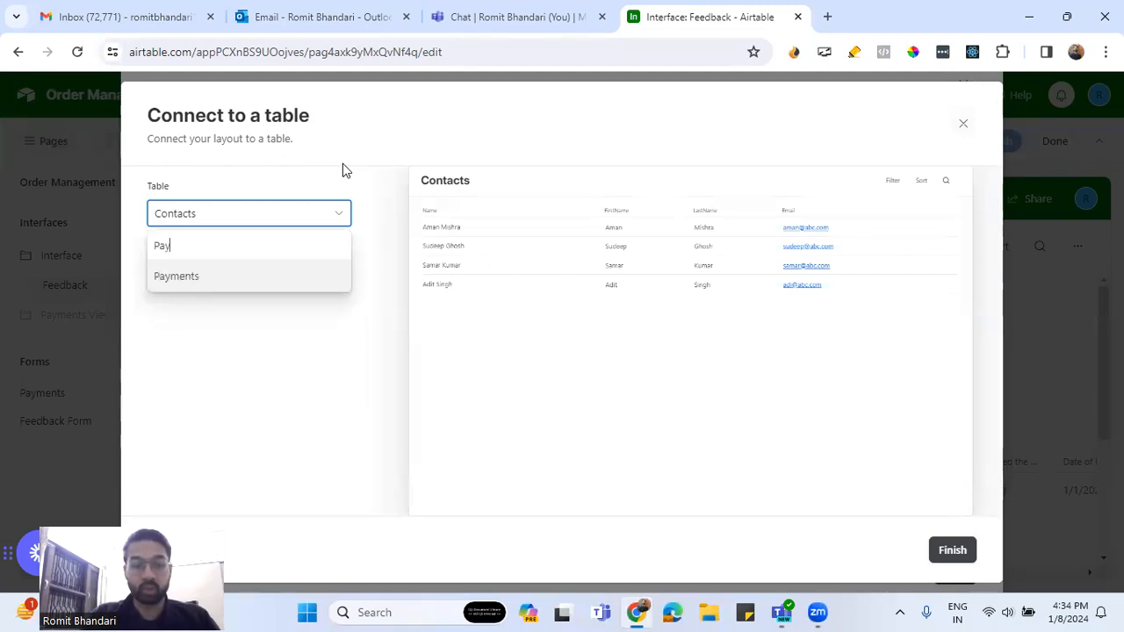
{"action": "left_click", "coordinate": [291, 278]}
{"action": "left_click", "coordinate": [953, 550]}
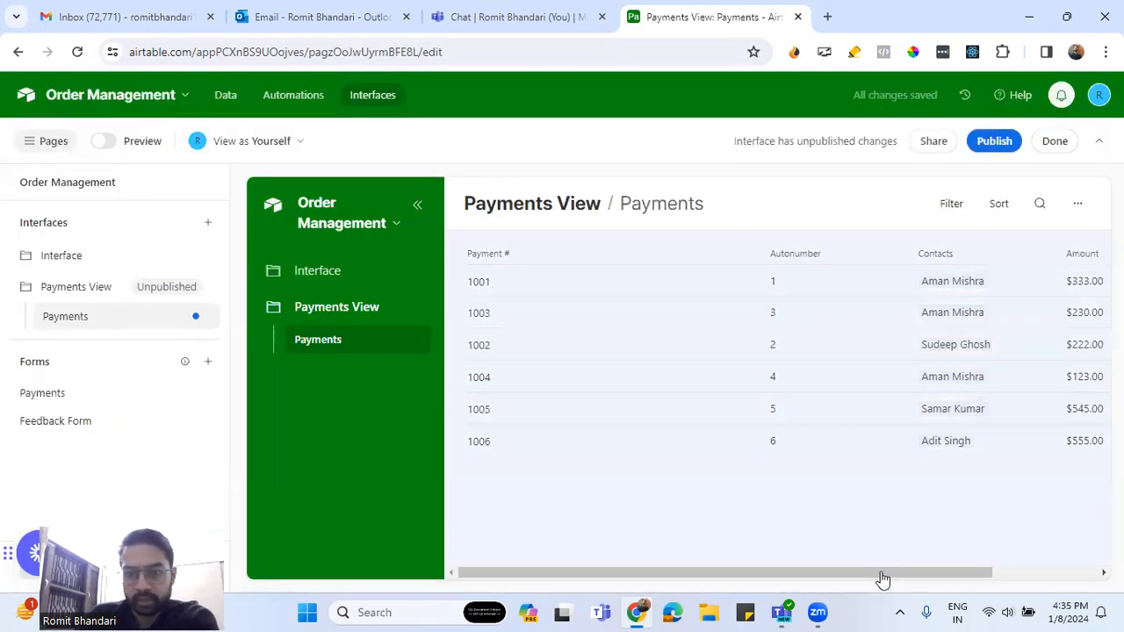
Add Contacts and then Company levels above Payments in the list's hierarchy
{"action": "left_click", "coordinate": [943, 567]}
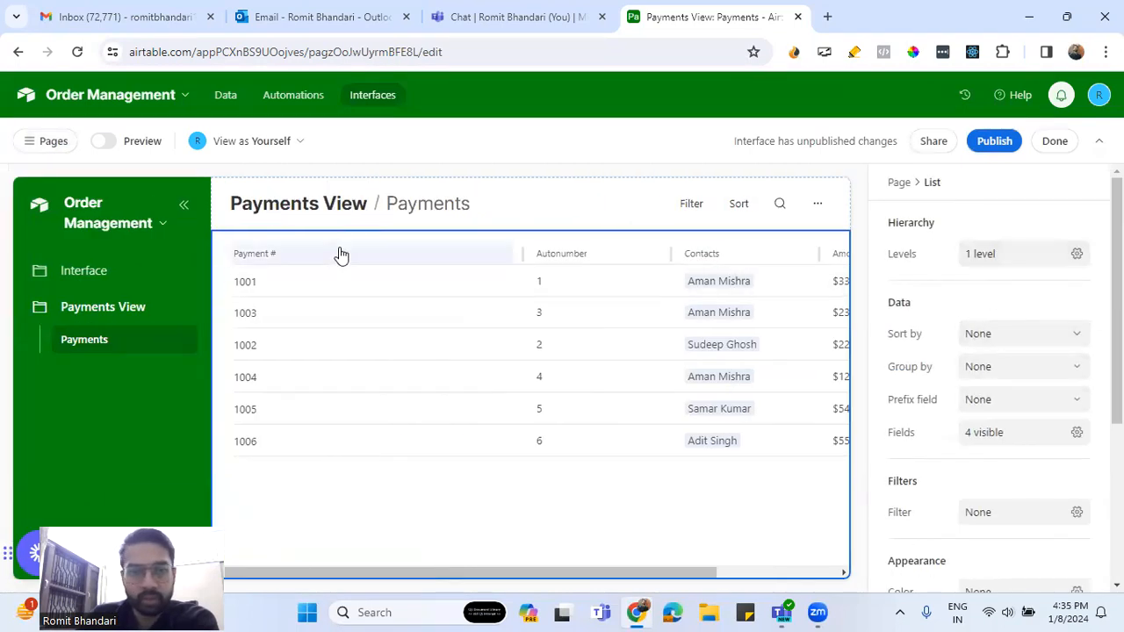
{"action": "left_click", "coordinate": [982, 255]}
{"action": "left_click", "coordinate": [733, 400]}
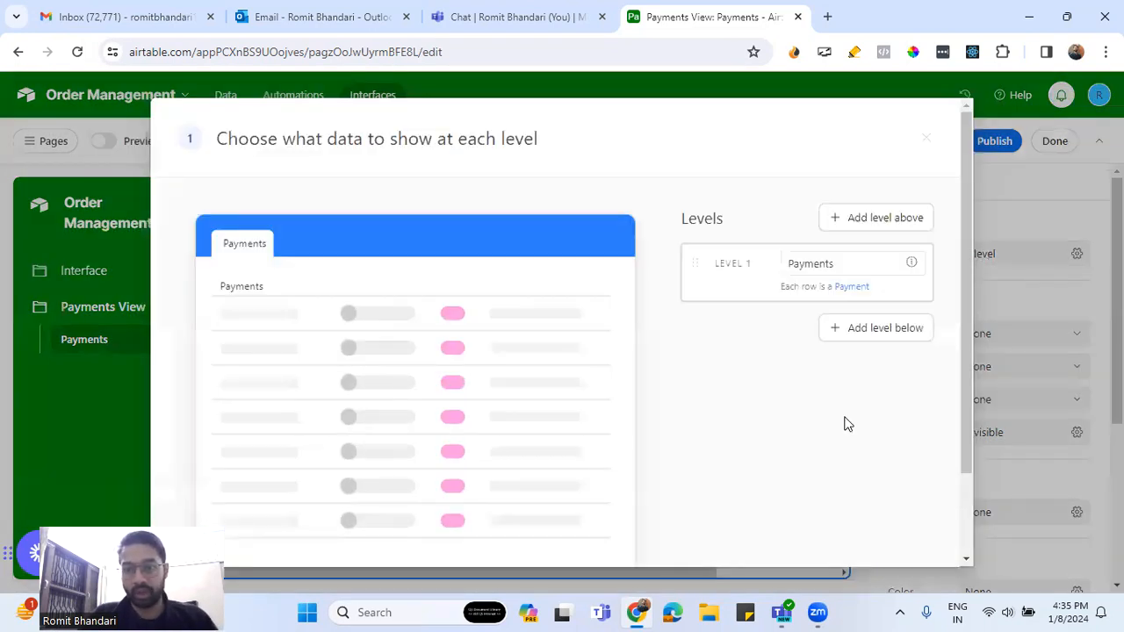
{"action": "left_click", "coordinate": [884, 220]}
{"action": "left_click", "coordinate": [851, 267]}
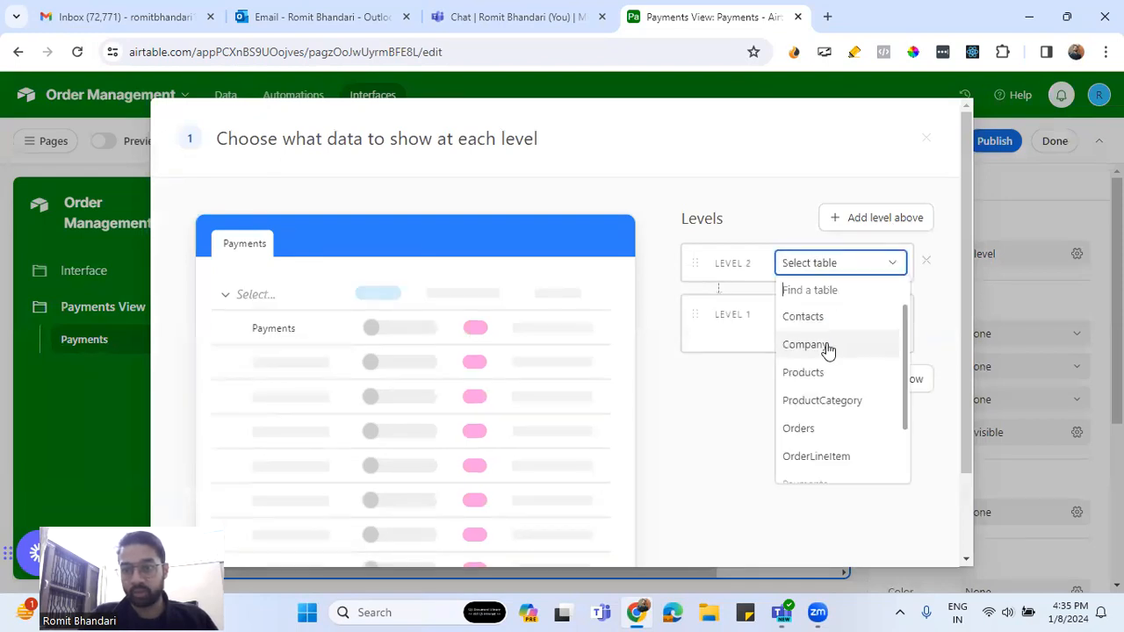
{"action": "left_click", "coordinate": [825, 323]}
{"action": "left_click", "coordinate": [850, 226]}
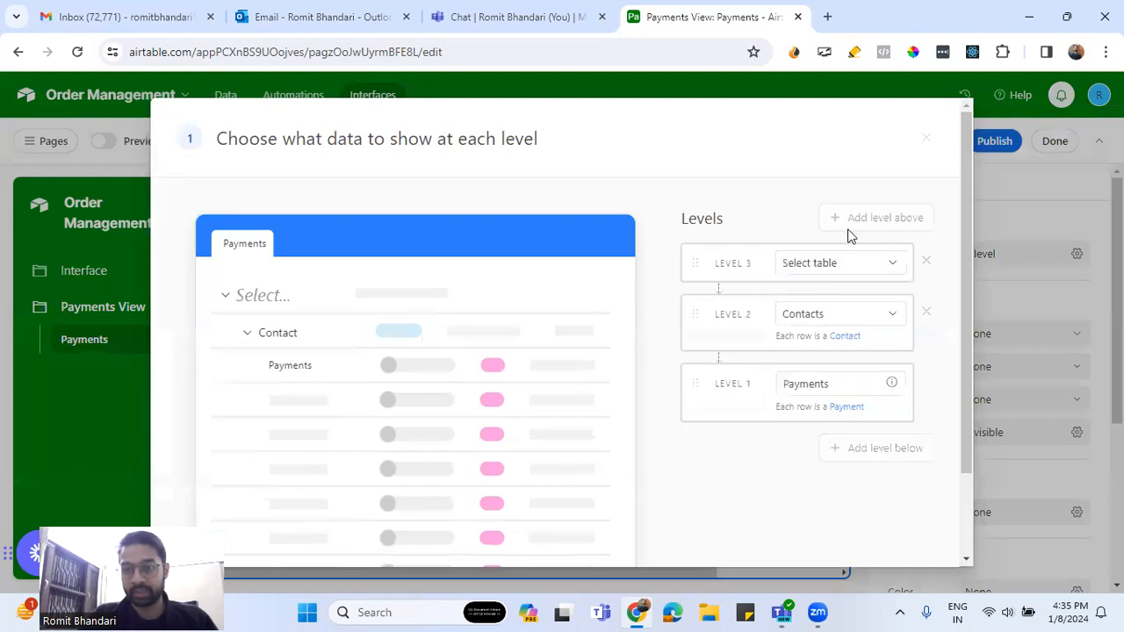
{"action": "left_click", "coordinate": [821, 268]}
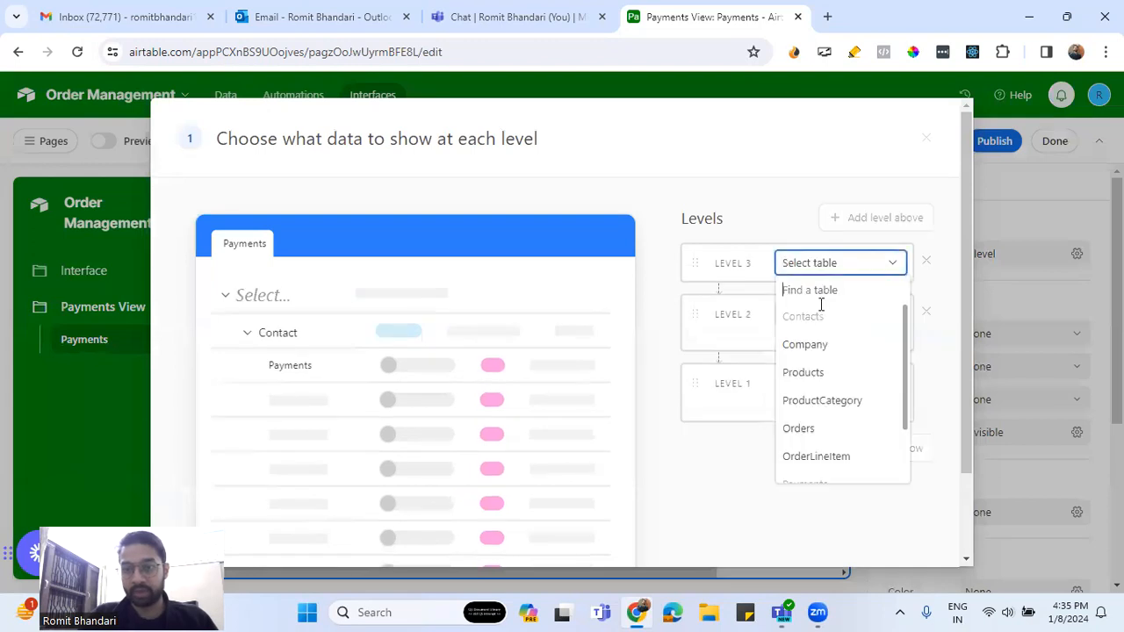
{"action": "left_click", "coordinate": [817, 349]}
{"action": "scroll", "coordinate": [789, 413], "scroll_direction": "down", "scroll_amount": 2}
{"action": "left_click", "coordinate": [903, 521]}
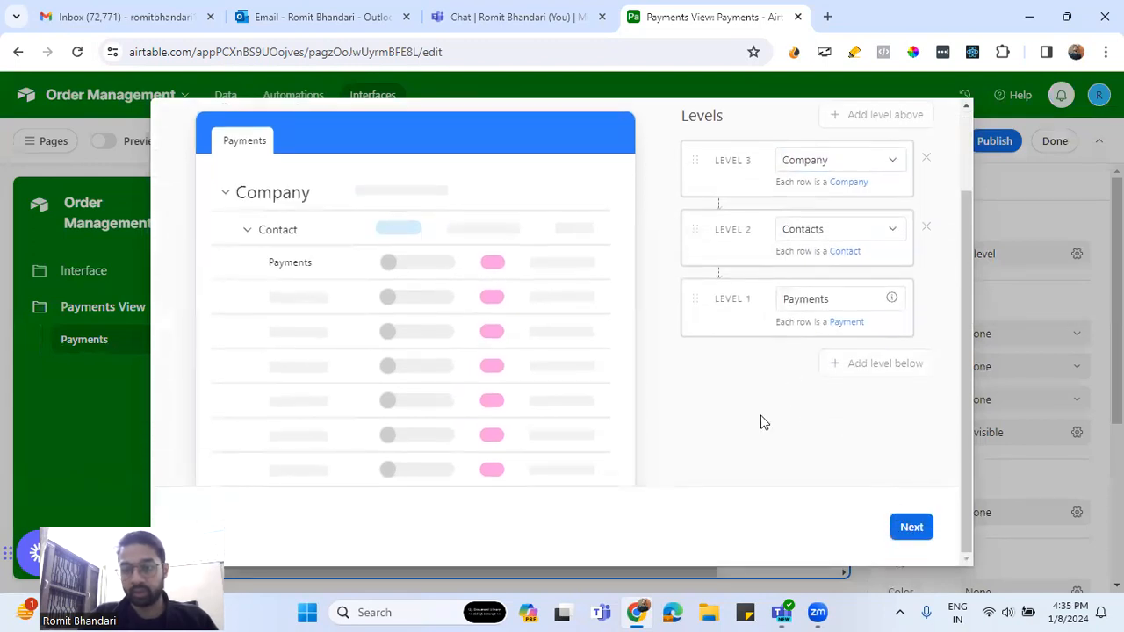
{"action": "scroll", "coordinate": [668, 410], "scroll_direction": "down", "scroll_amount": 1}
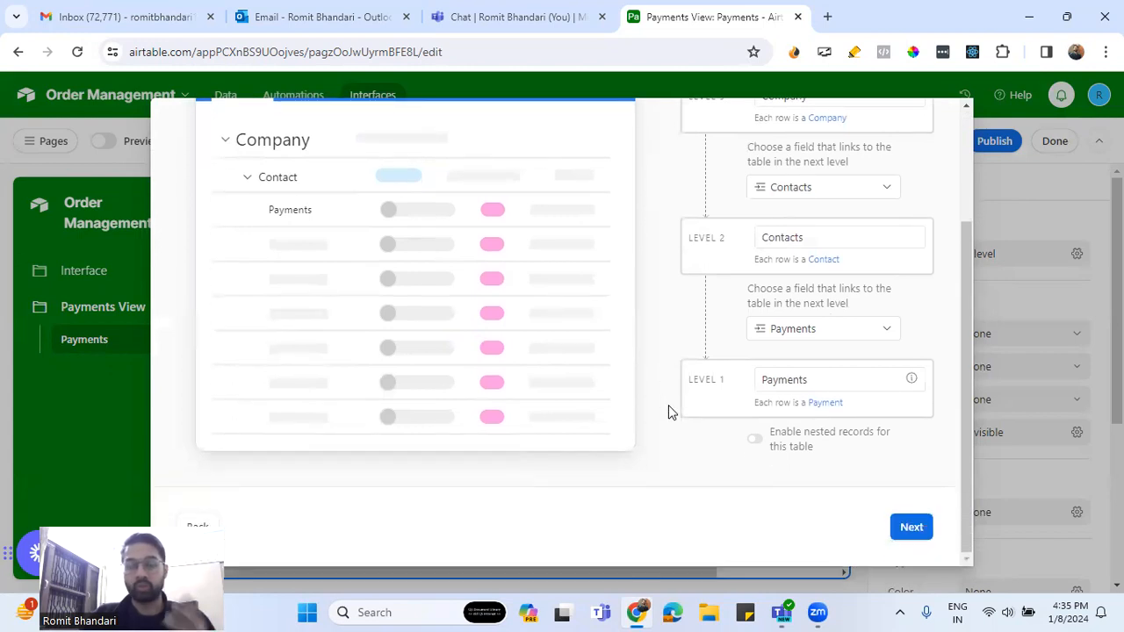
Show contacts' Email and phone, show Payment Date and Payment Method, and hide Autonumber
{"action": "left_click", "coordinate": [931, 528]}
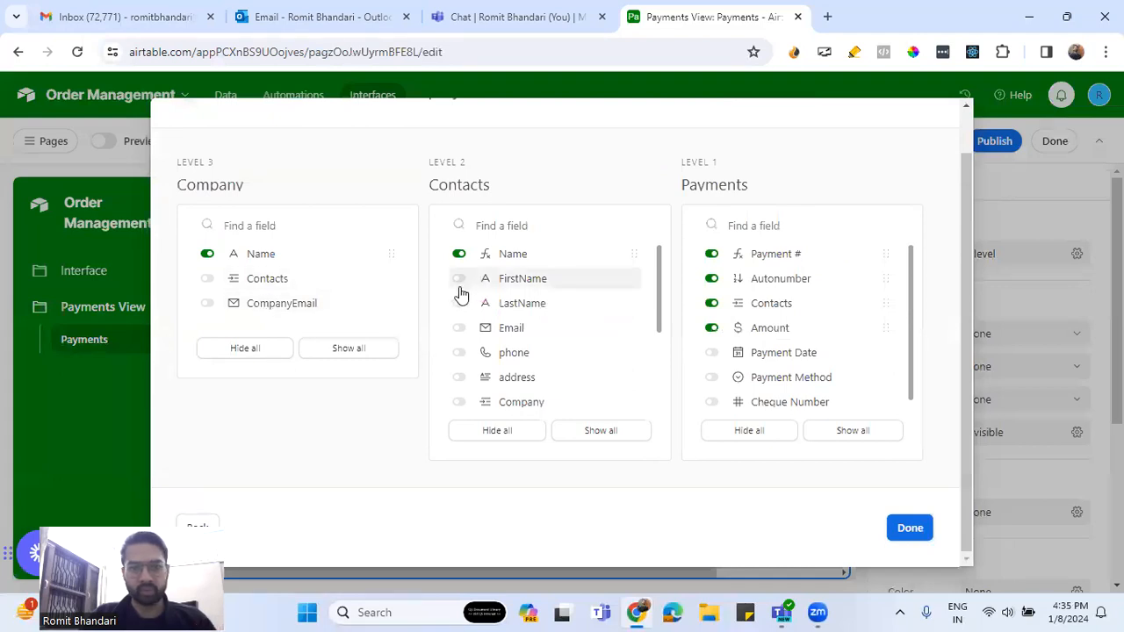
{"action": "left_click", "coordinate": [458, 329]}
{"action": "left_click", "coordinate": [458, 353]}
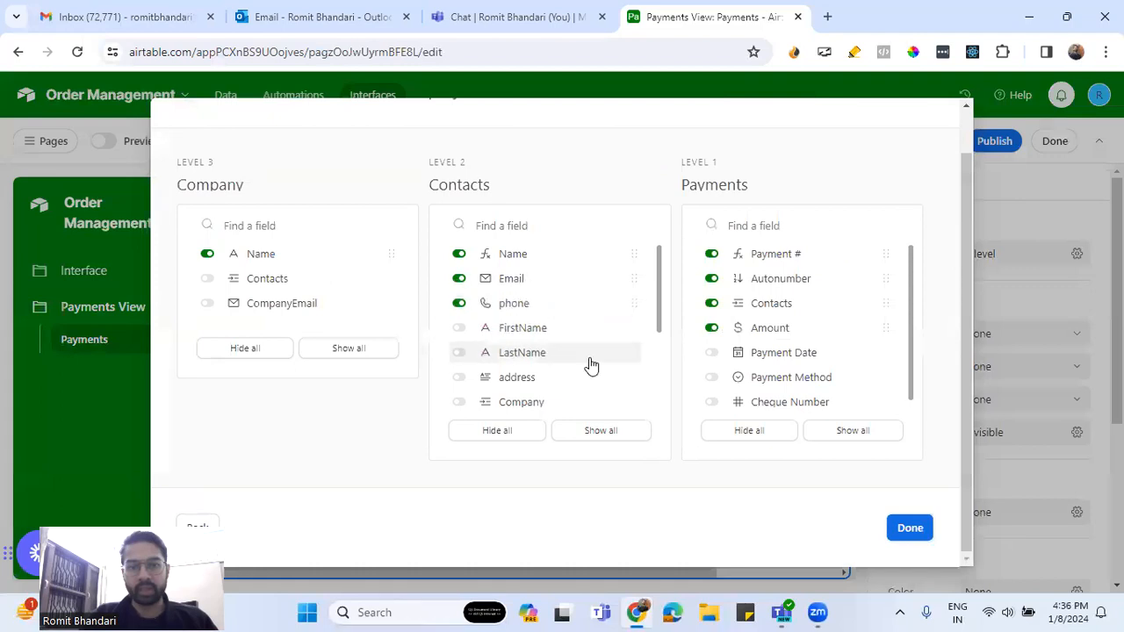
{"action": "scroll", "coordinate": [569, 382], "scroll_direction": "down", "scroll_amount": 3}
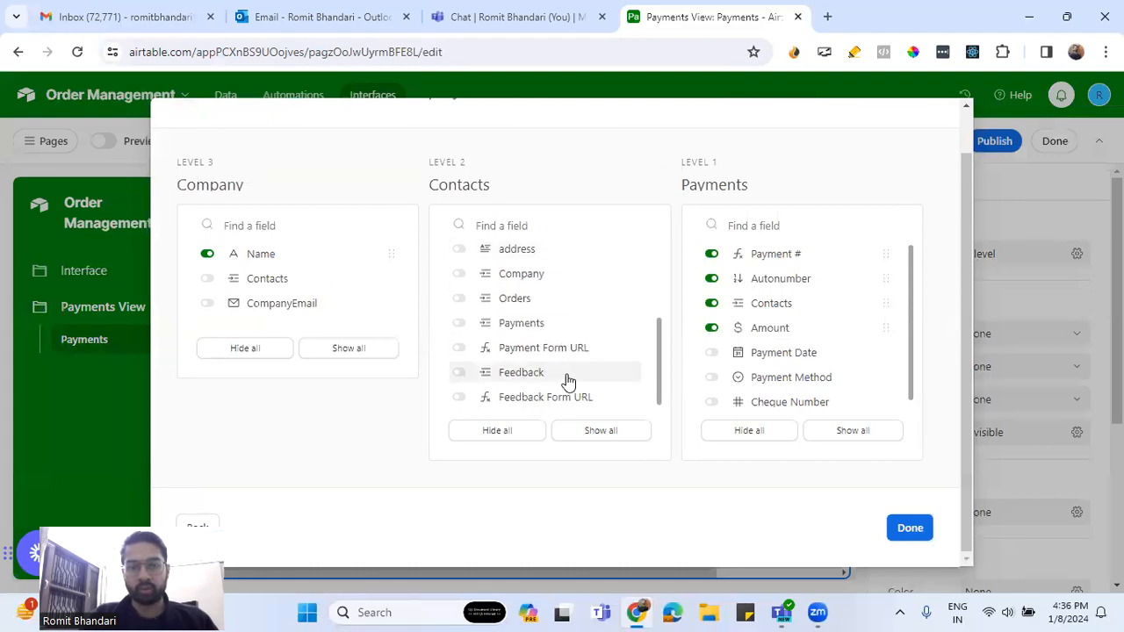
{"action": "scroll", "coordinate": [566, 381], "scroll_direction": "up", "scroll_amount": 2}
{"action": "scroll", "coordinate": [639, 356], "scroll_direction": "down", "scroll_amount": 2}
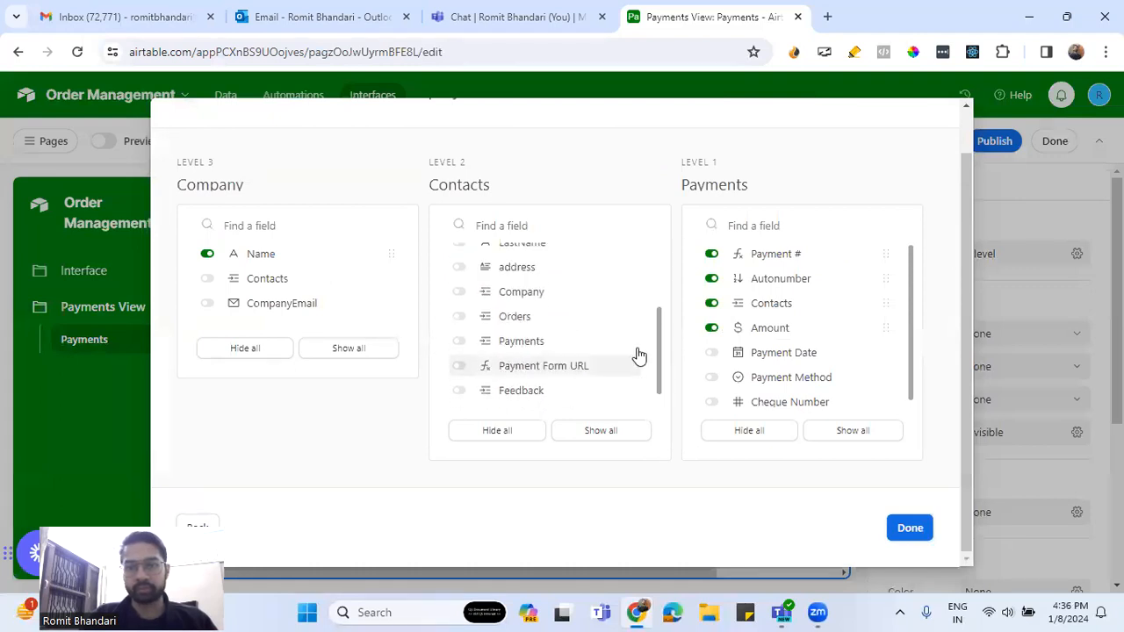
{"action": "left_click", "coordinate": [711, 352]}
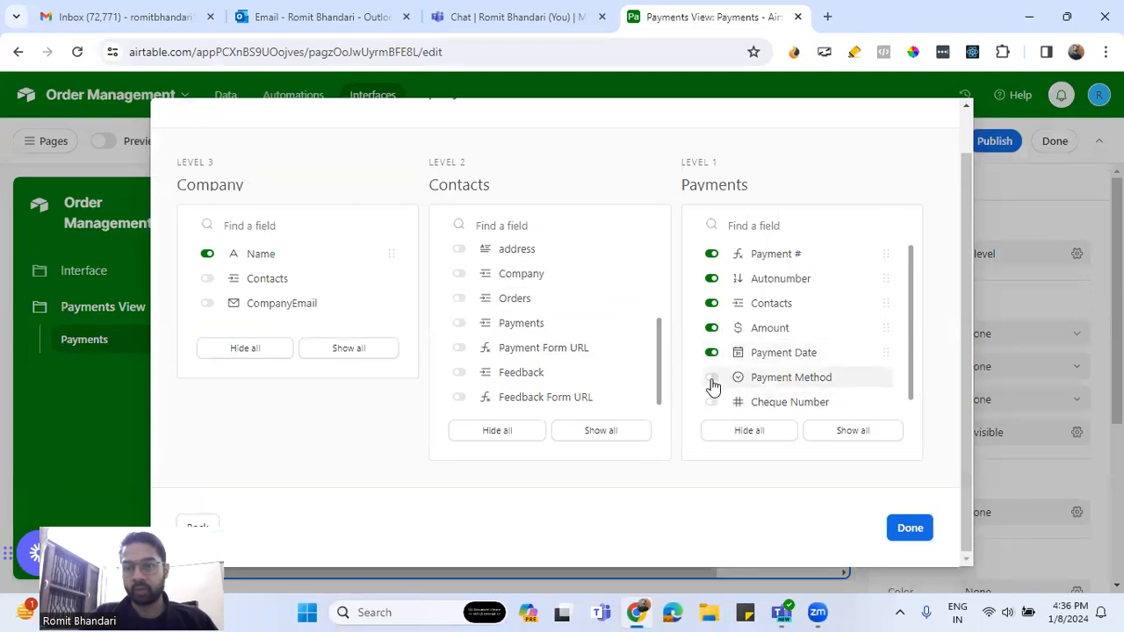
{"action": "left_click", "coordinate": [711, 377]}
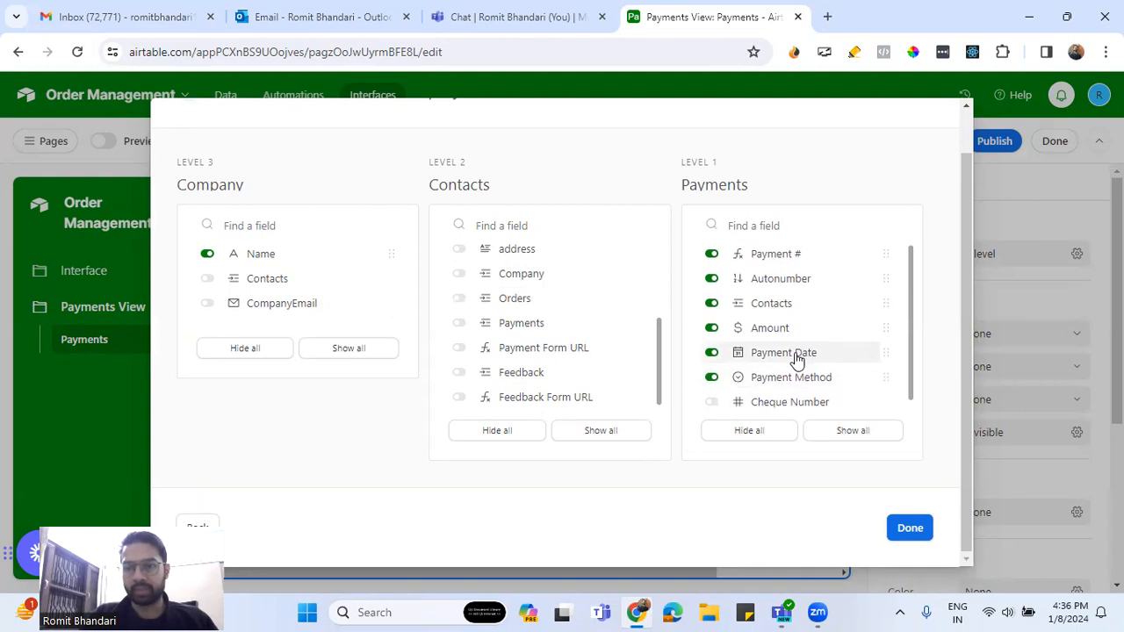
{"action": "left_click", "coordinate": [711, 280]}
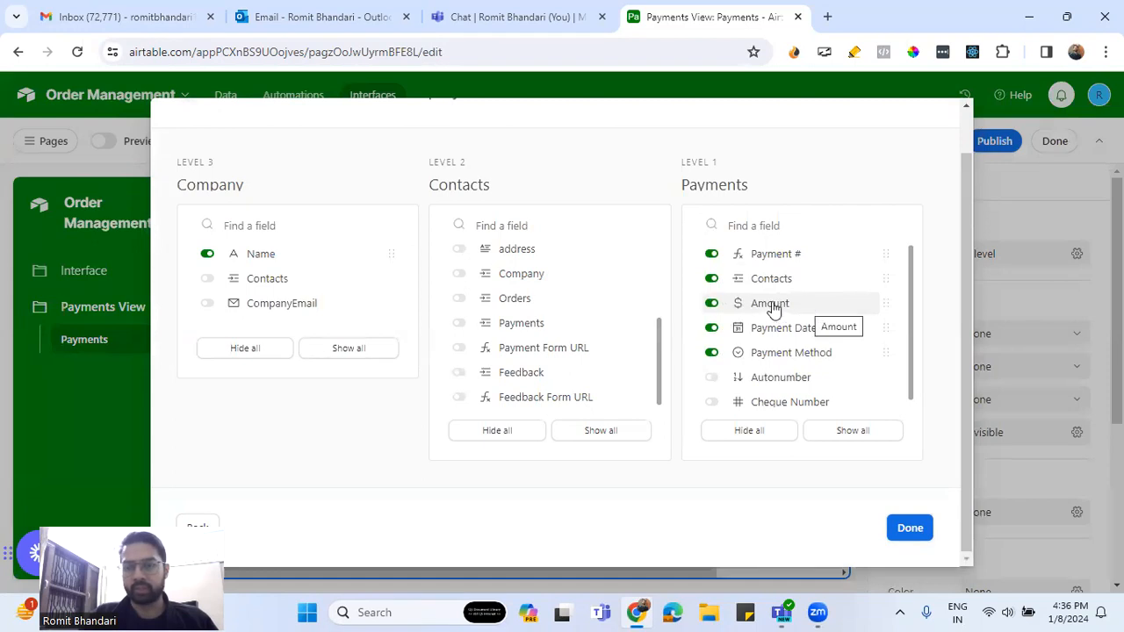
{"action": "scroll", "coordinate": [797, 360], "scroll_direction": "down", "scroll_amount": 1}
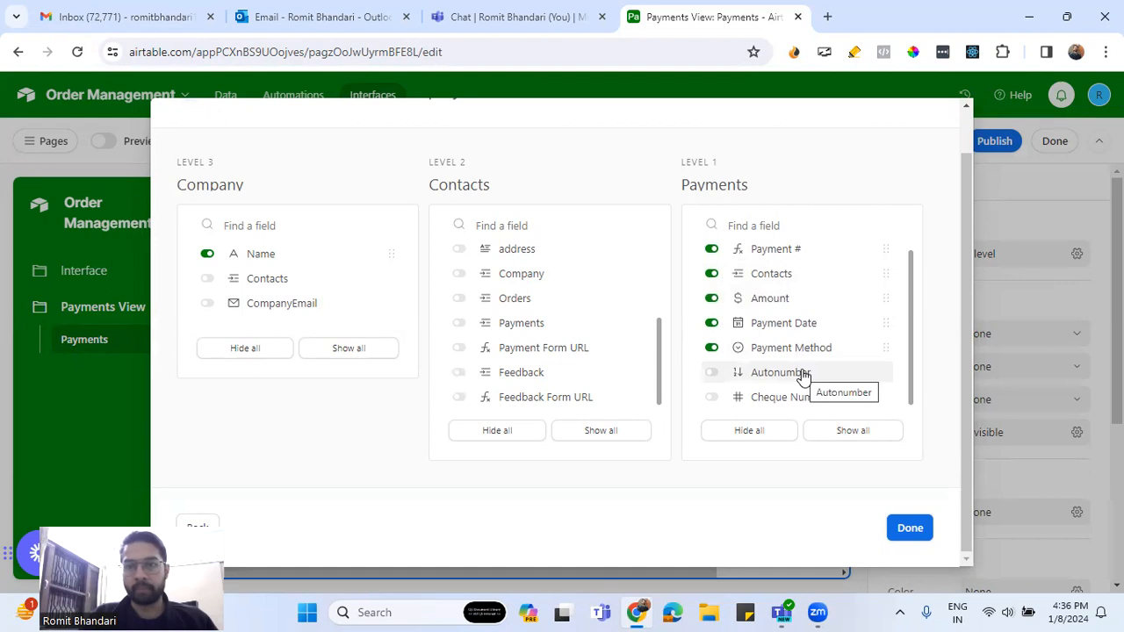
{"action": "left_click", "coordinate": [911, 528]}
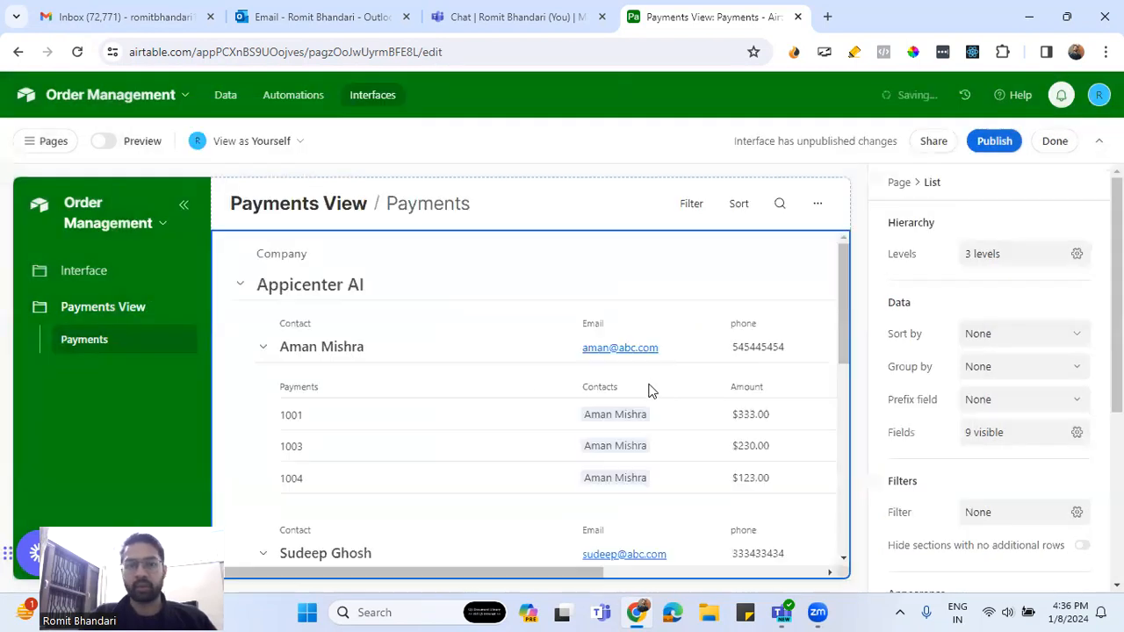
Collapse the Appicenter AI and ABC Ltd groups, dismissing the record-details prompt with Esc
{"action": "scroll", "coordinate": [655, 369], "scroll_direction": "down", "scroll_amount": 4}
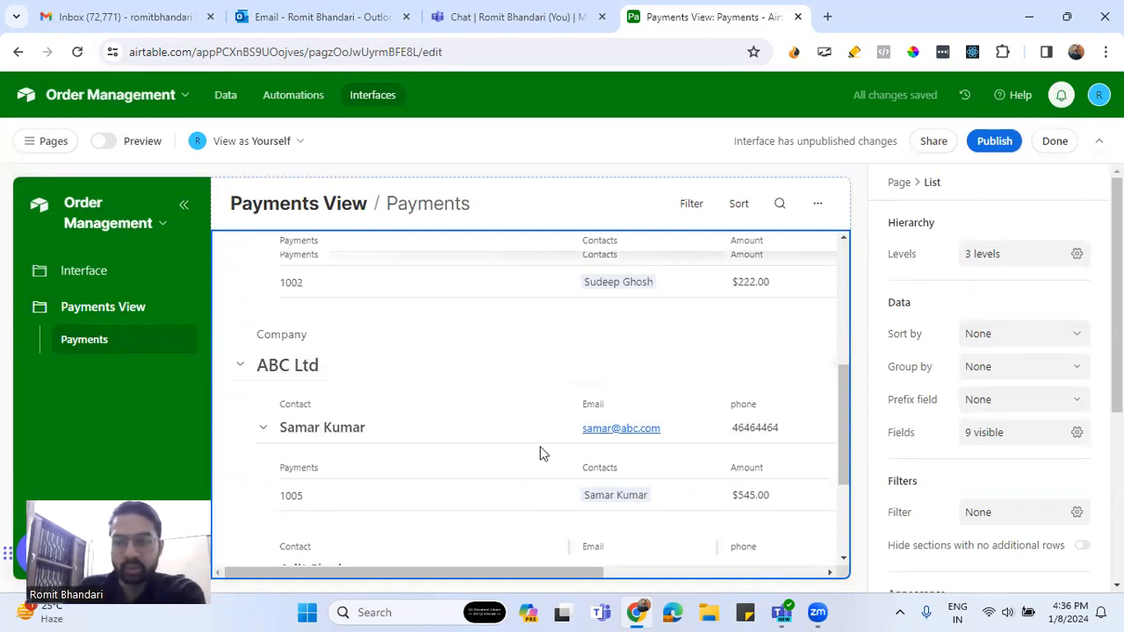
{"action": "scroll", "coordinate": [540, 453], "scroll_direction": "down", "scroll_amount": 2}
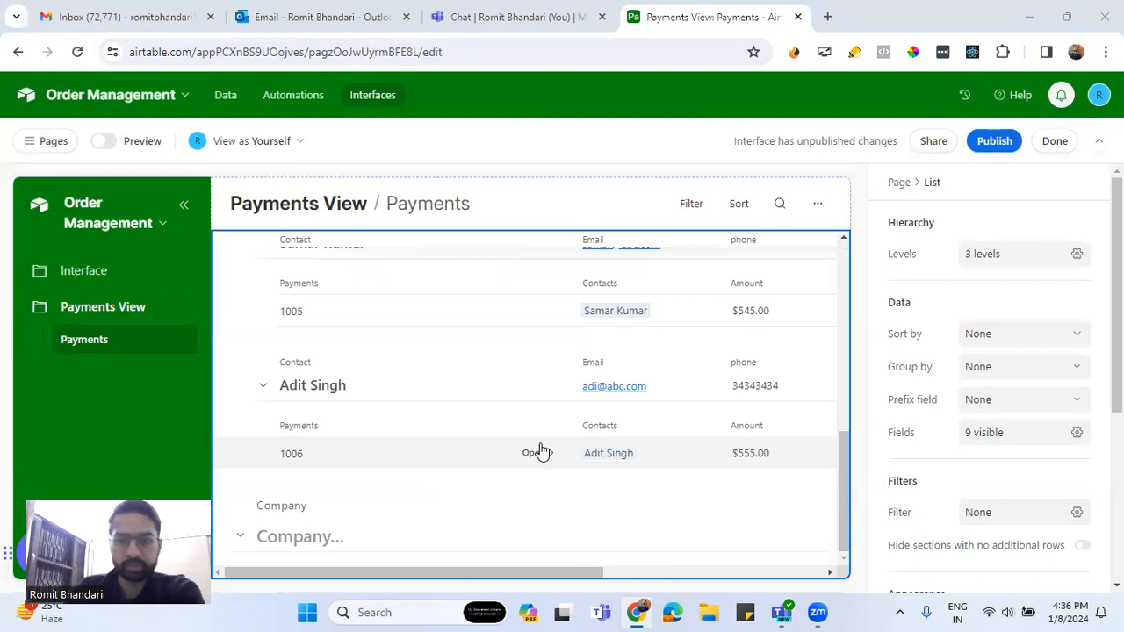
{"action": "scroll", "coordinate": [541, 451], "scroll_direction": "up", "scroll_amount": 5}
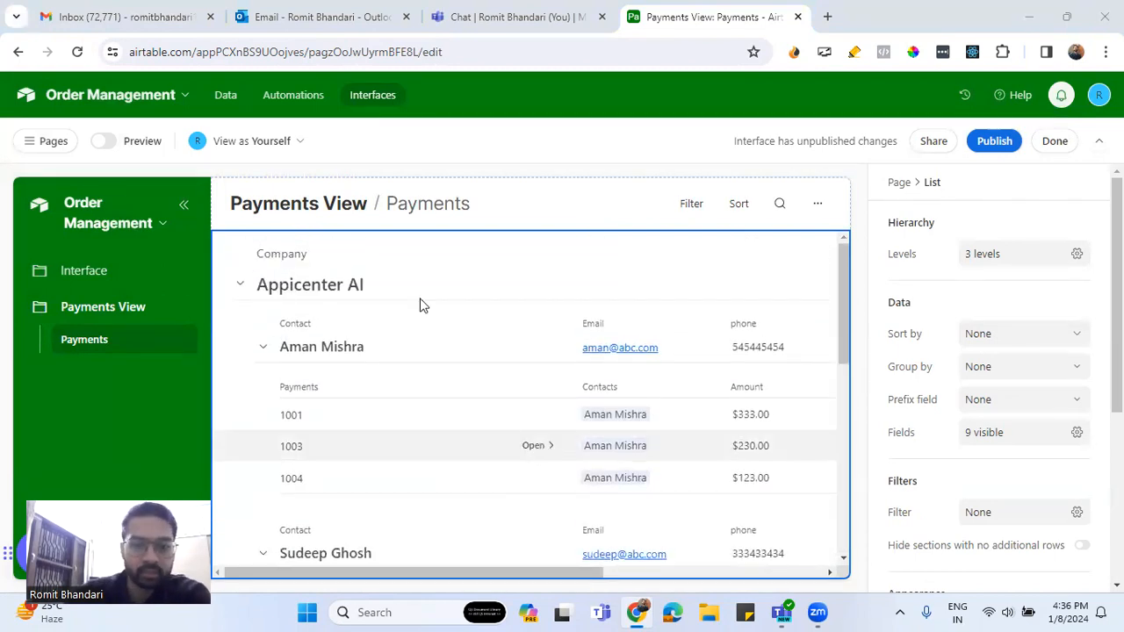
{"action": "left_click", "coordinate": [240, 286]}
{"action": "left_click", "coordinate": [244, 325]}
{"action": "left_click", "coordinate": [242, 294]}
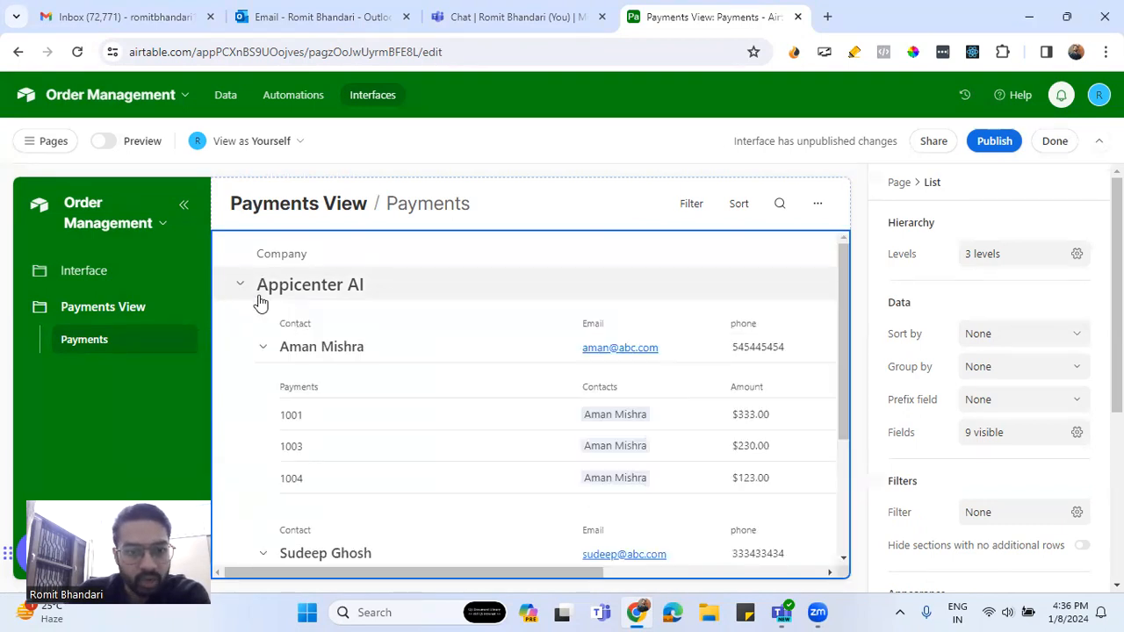
{"action": "left_click", "coordinate": [243, 293]}
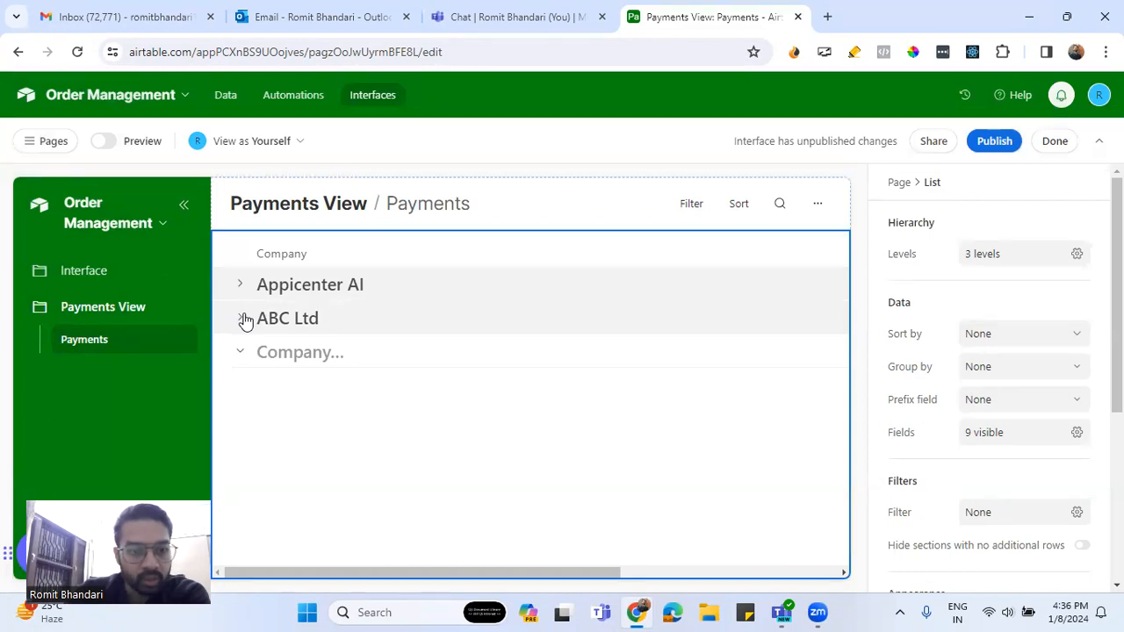
{"action": "left_click", "coordinate": [243, 319]}
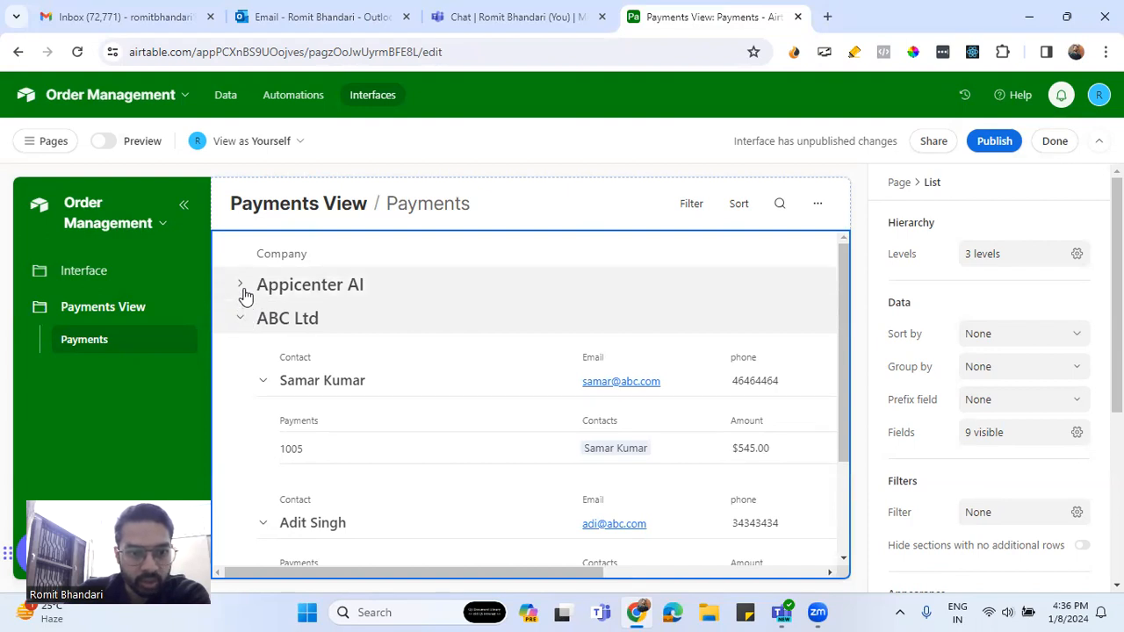
{"action": "left_click", "coordinate": [243, 288]}
{"action": "left_click", "coordinate": [242, 286]}
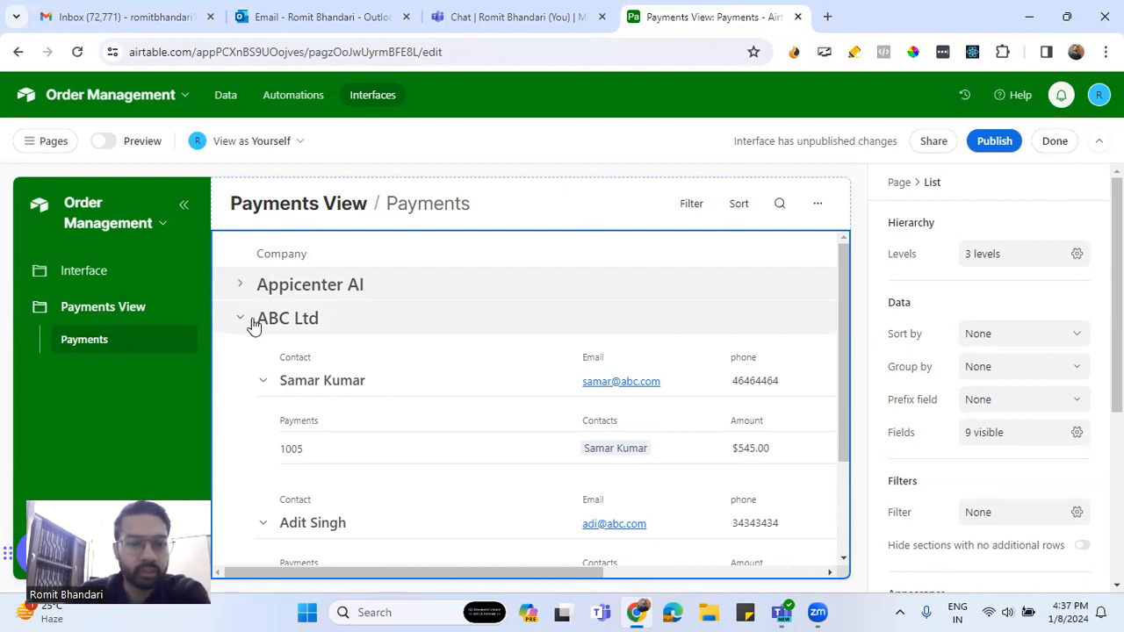
{"action": "left_click", "coordinate": [354, 332]}
{"action": "key", "text": "Escape"}
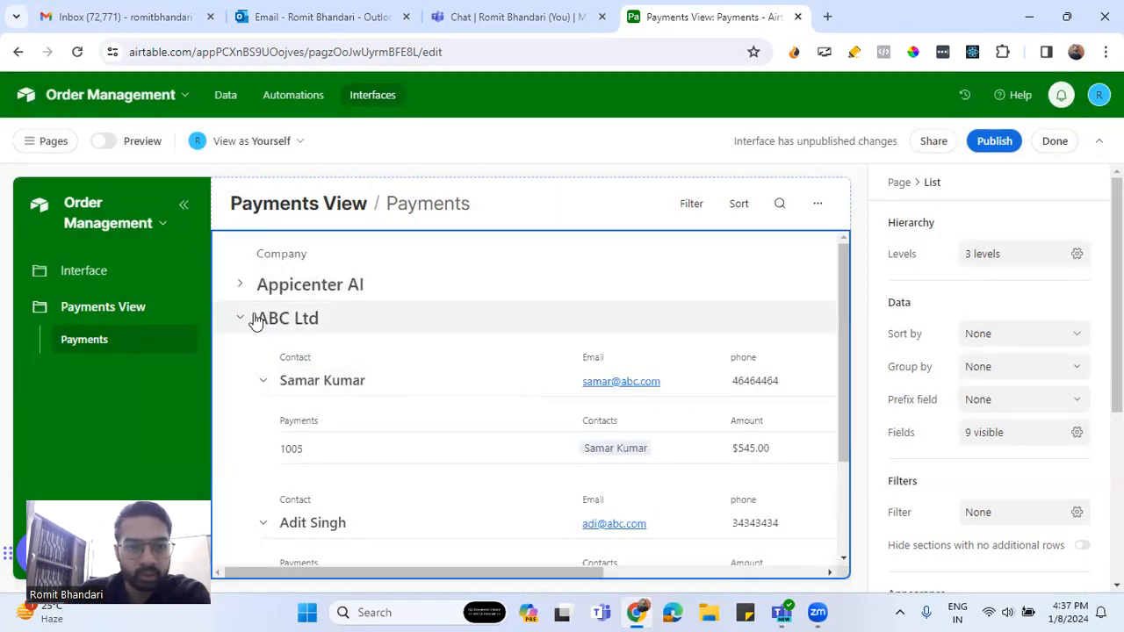
{"action": "left_click", "coordinate": [241, 324]}
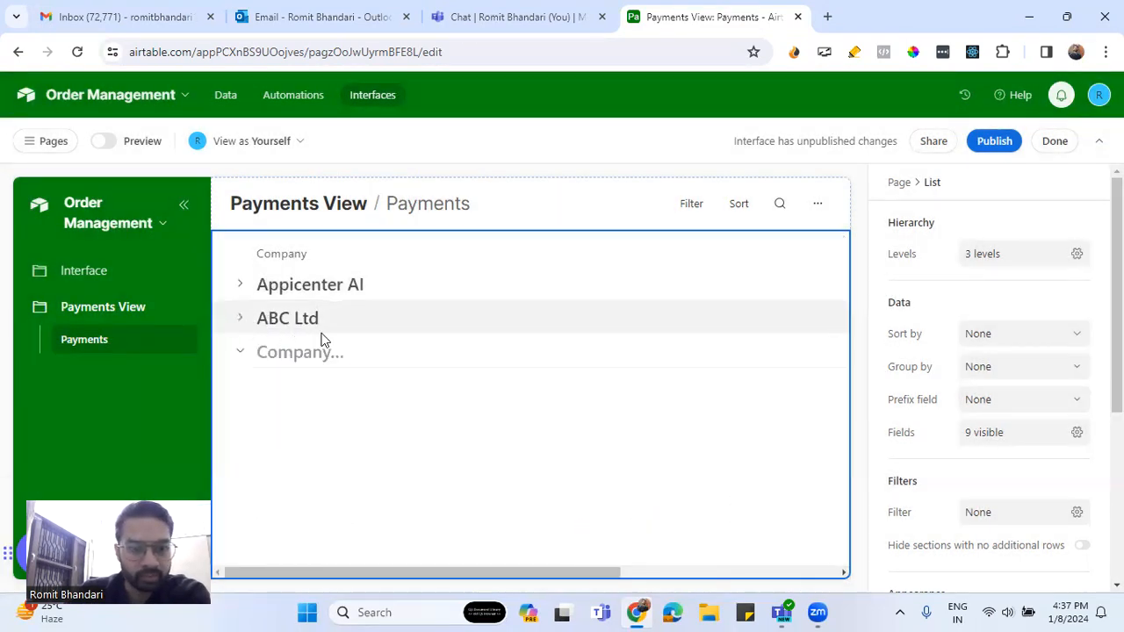
Expand the Appicenter AI company group to reveal its two contacts
{"action": "left_click", "coordinate": [259, 292]}
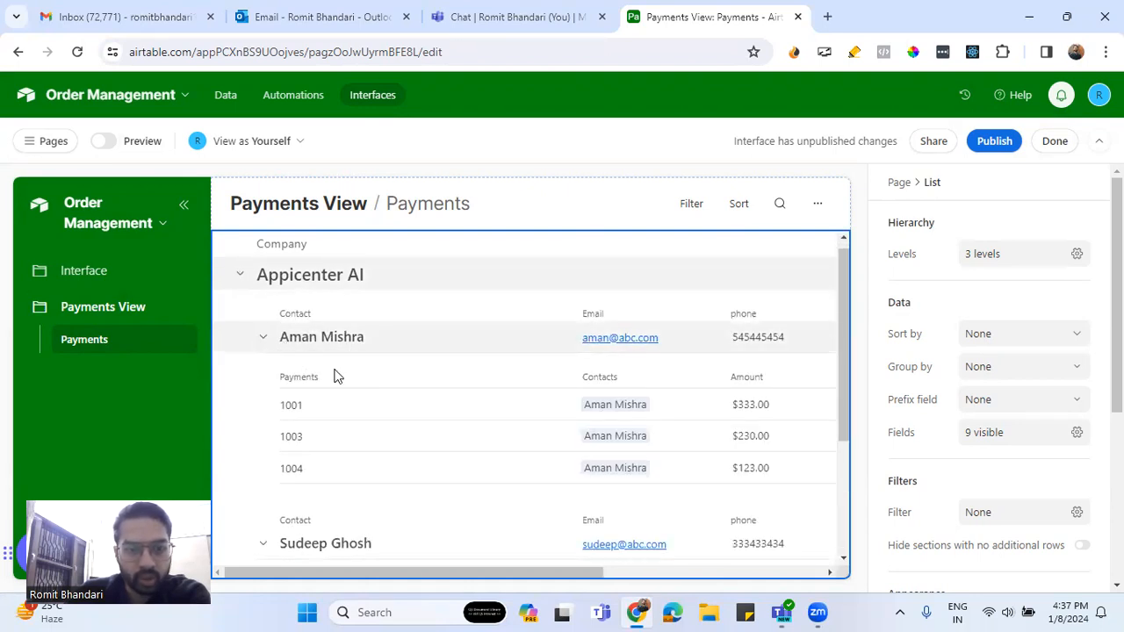
{"action": "scroll", "coordinate": [361, 401], "scroll_direction": "down", "scroll_amount": 2}
{"action": "scroll", "coordinate": [361, 402], "scroll_direction": "up", "scroll_amount": 3}
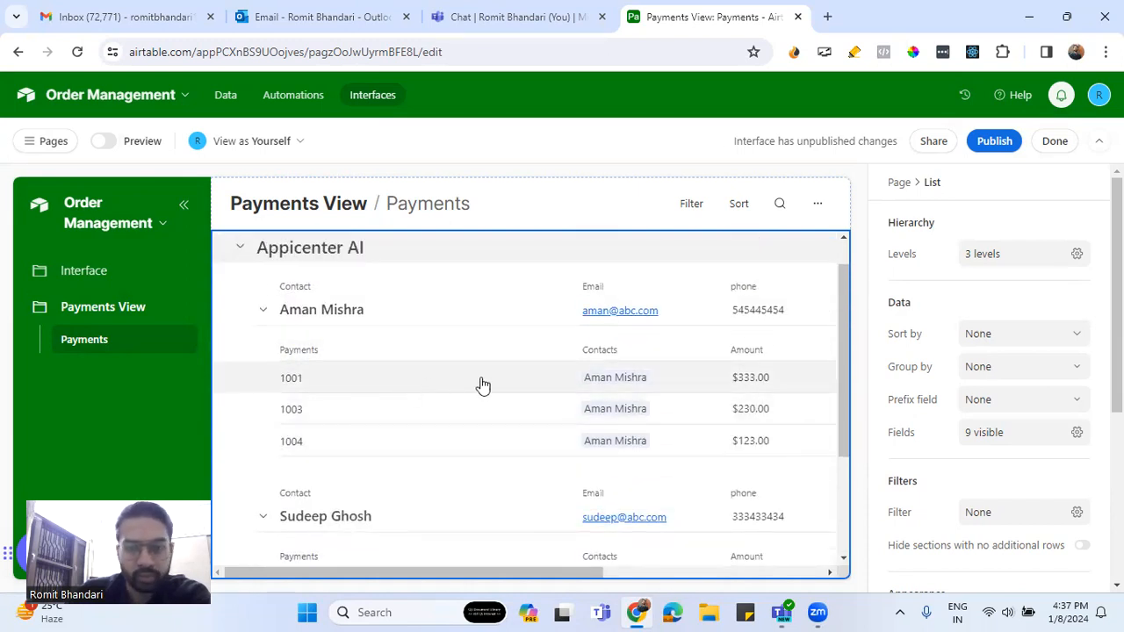
{"action": "scroll", "coordinate": [553, 451], "scroll_direction": "down", "scroll_amount": 2}
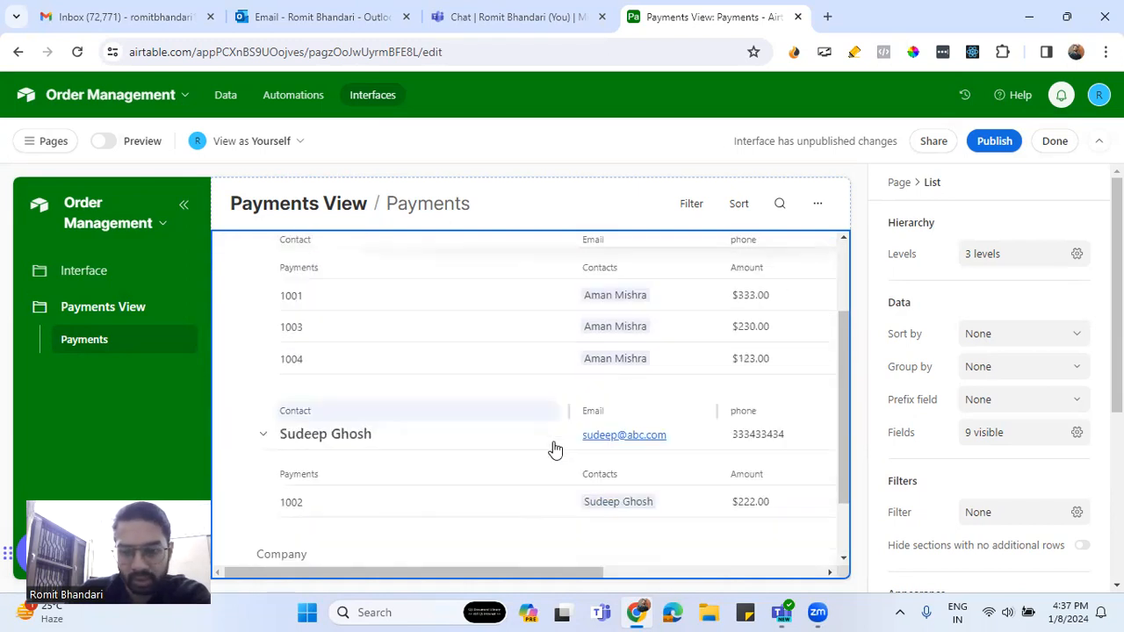
{"action": "scroll", "coordinate": [454, 448], "scroll_direction": "up", "scroll_amount": 2}
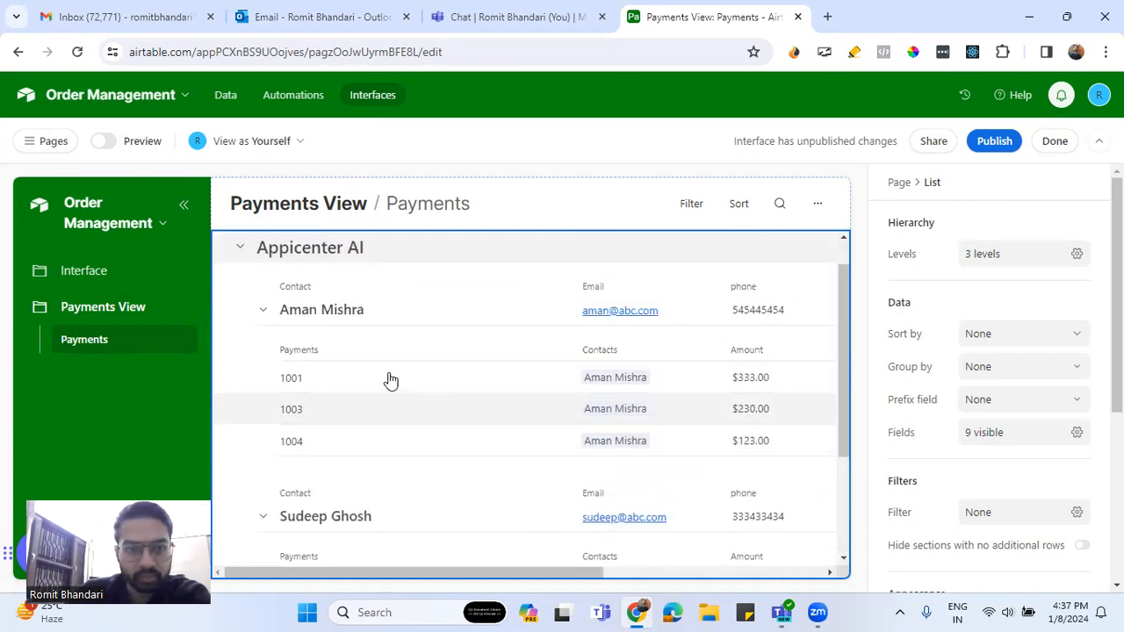
Collapse and re-expand both contacts' payments, leaving 1001, 1003, 1004 and 1002 visible
{"action": "left_click", "coordinate": [263, 312]}
{"action": "left_click", "coordinate": [265, 353]}
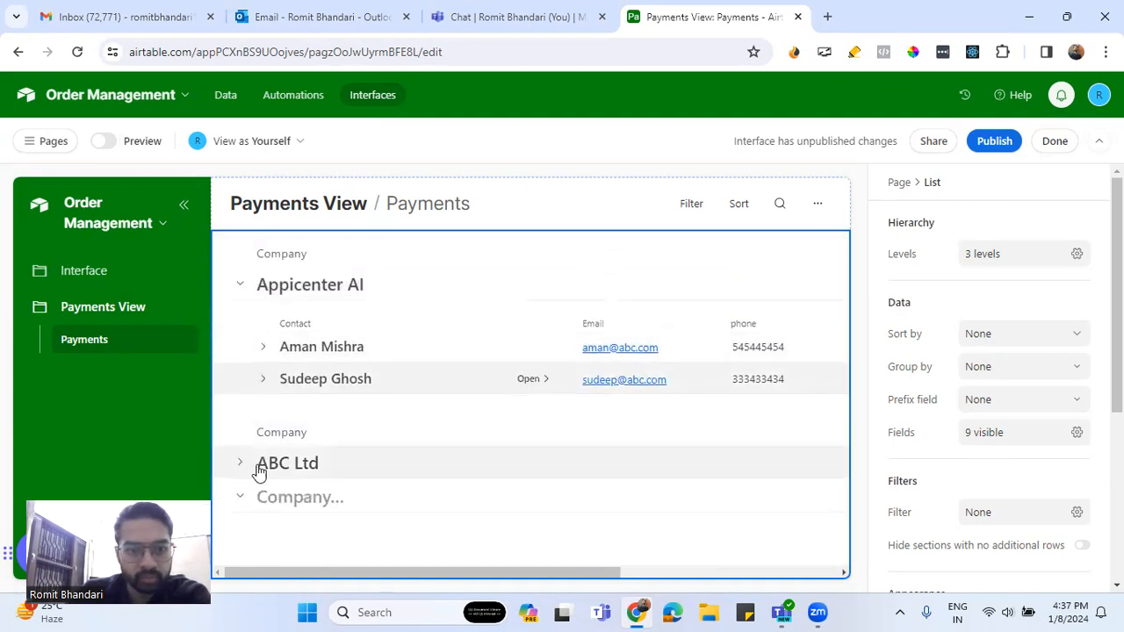
{"action": "left_click", "coordinate": [264, 380]}
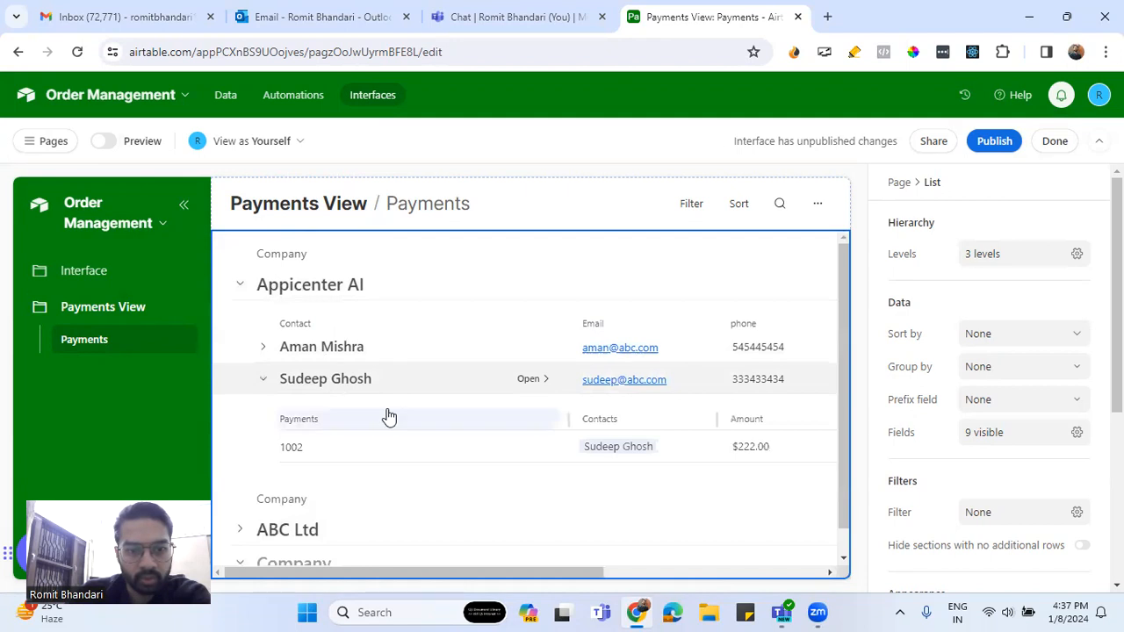
{"action": "left_click", "coordinate": [264, 349]}
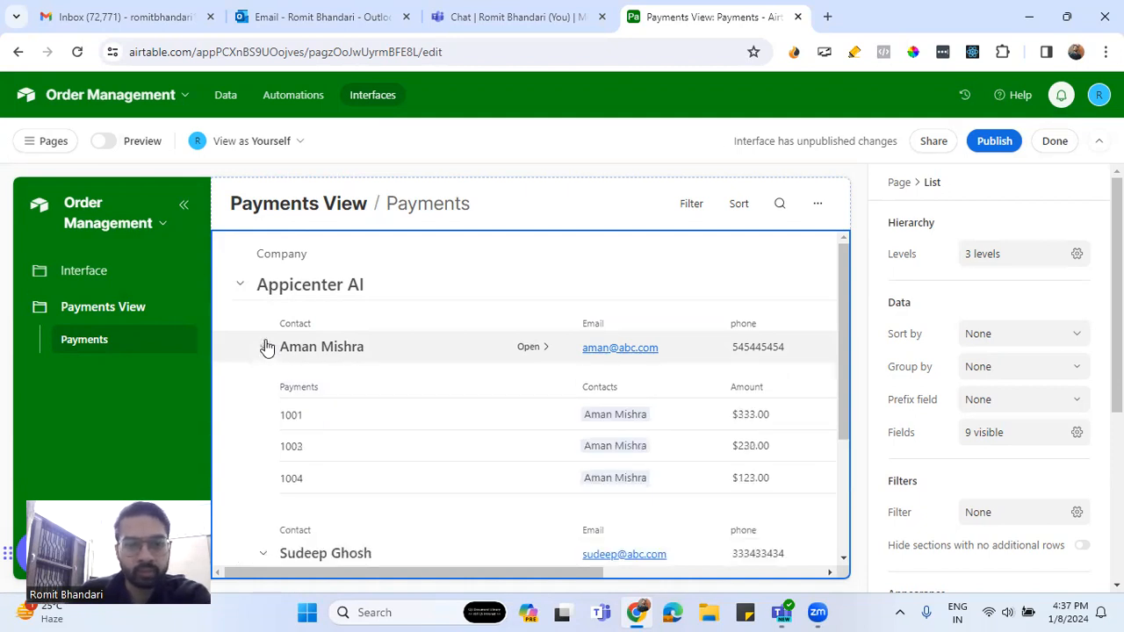
{"action": "scroll", "coordinate": [334, 401], "scroll_direction": "down", "scroll_amount": 1}
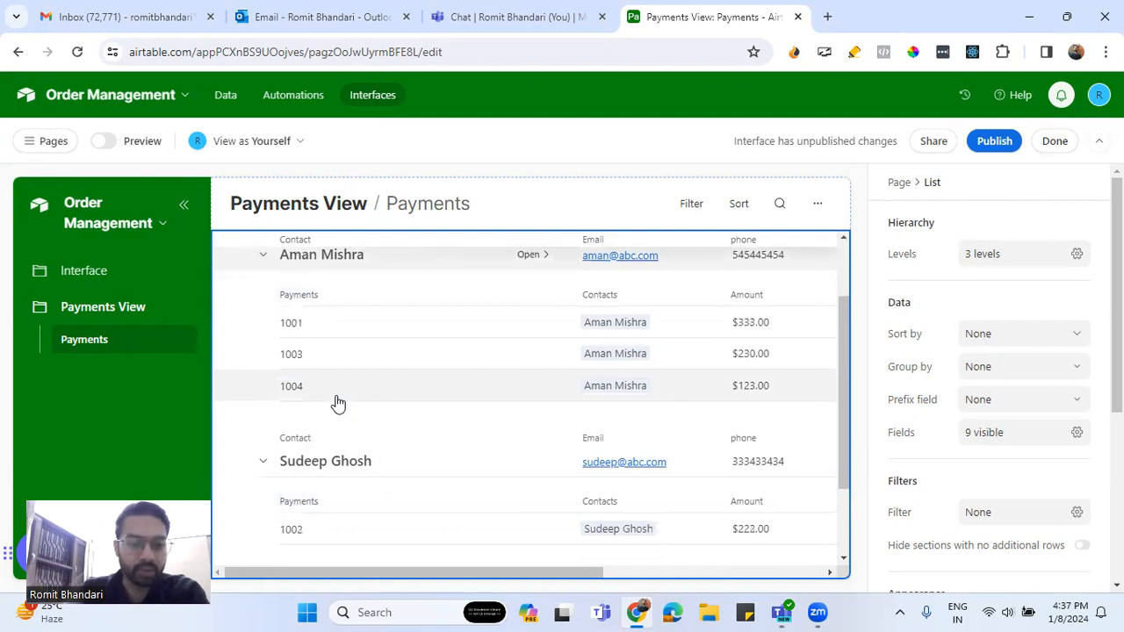
{"action": "scroll", "coordinate": [338, 401], "scroll_direction": "up", "scroll_amount": 1}
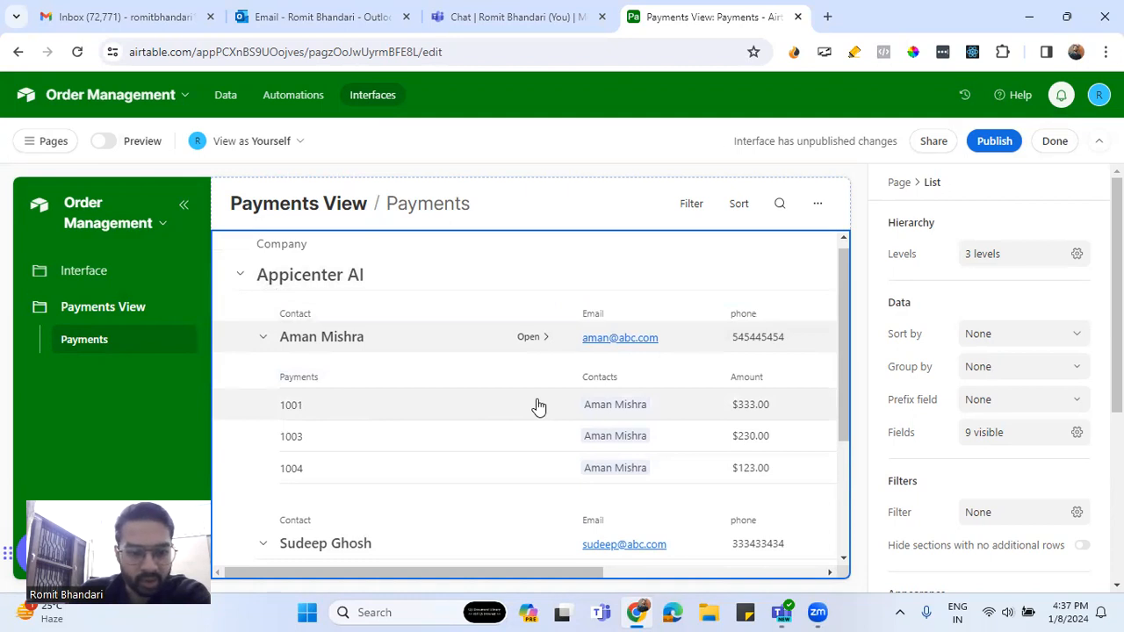
{"action": "scroll", "coordinate": [532, 407], "scroll_direction": "down", "scroll_amount": 2}
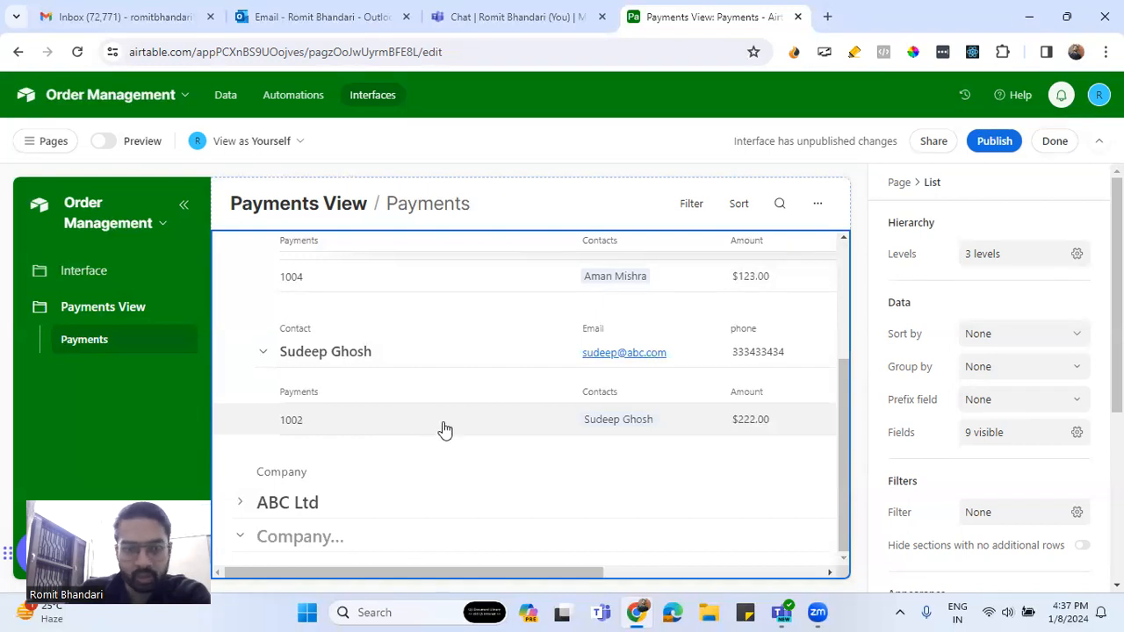
{"action": "scroll", "coordinate": [444, 428], "scroll_direction": "up", "scroll_amount": 3}
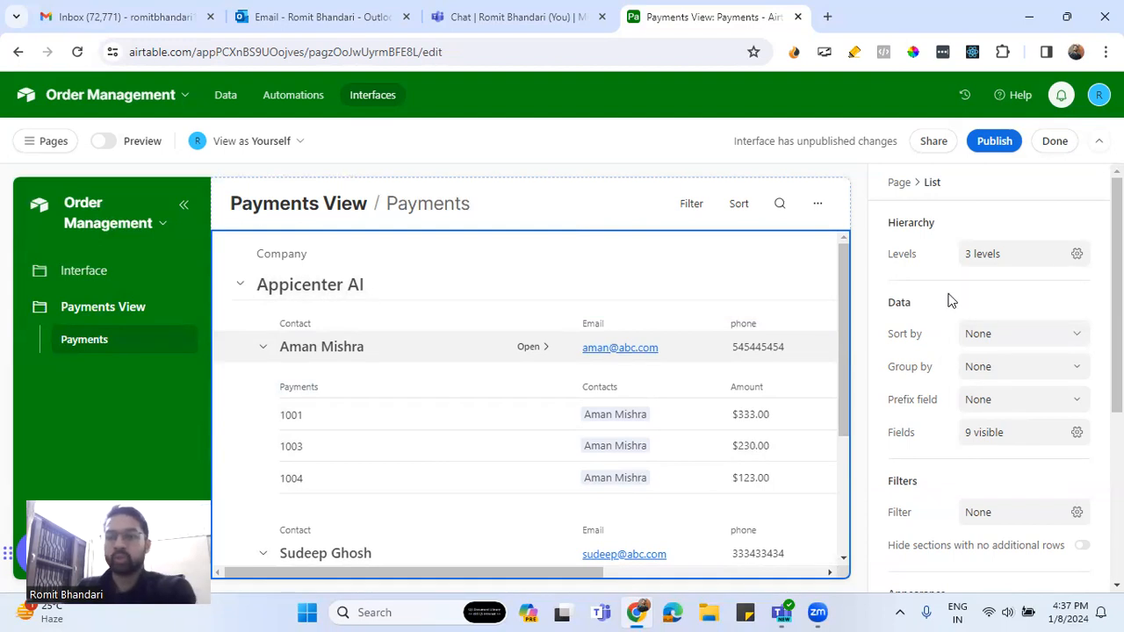
Sort the Payments level by Amount, 9→1 (highest first)
{"action": "left_click", "coordinate": [998, 342]}
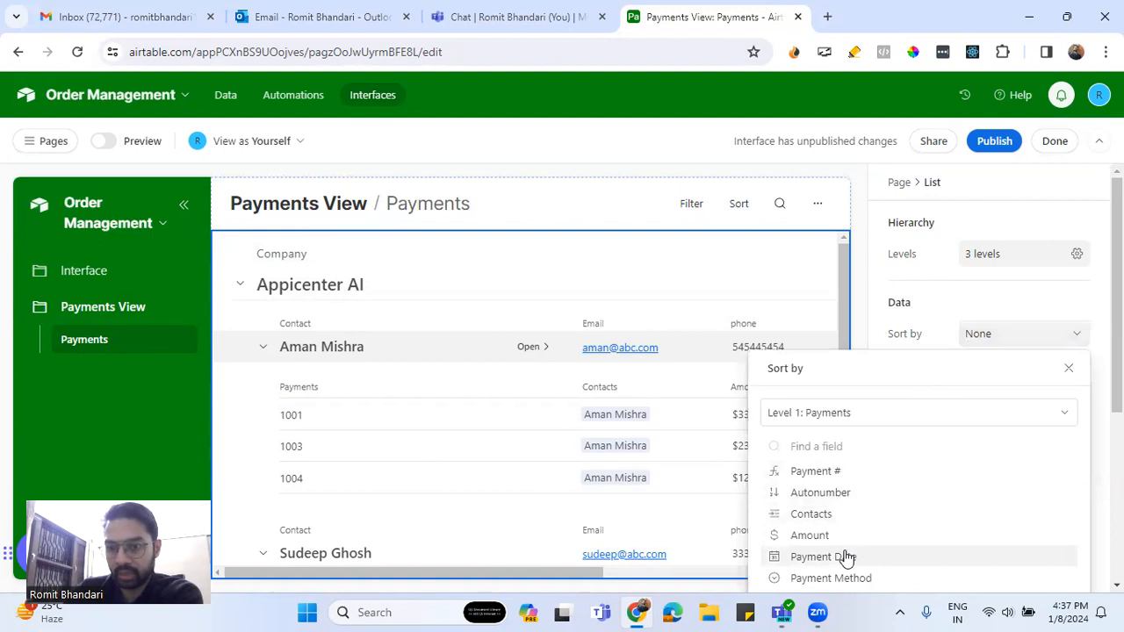
{"action": "left_click", "coordinate": [904, 413]}
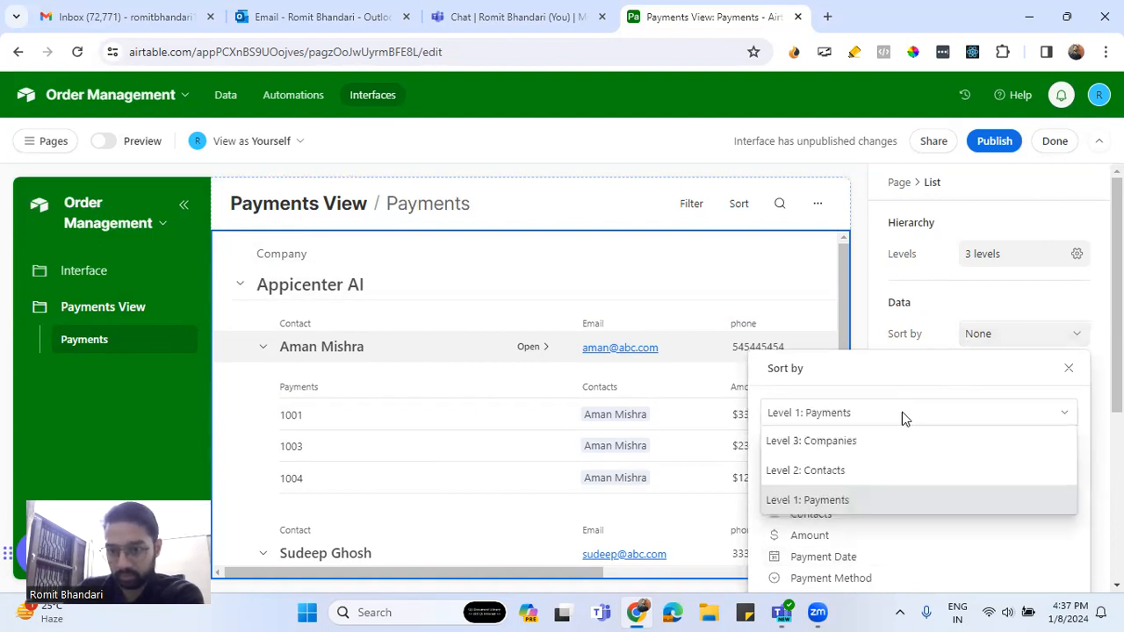
{"action": "left_click", "coordinate": [931, 309]}
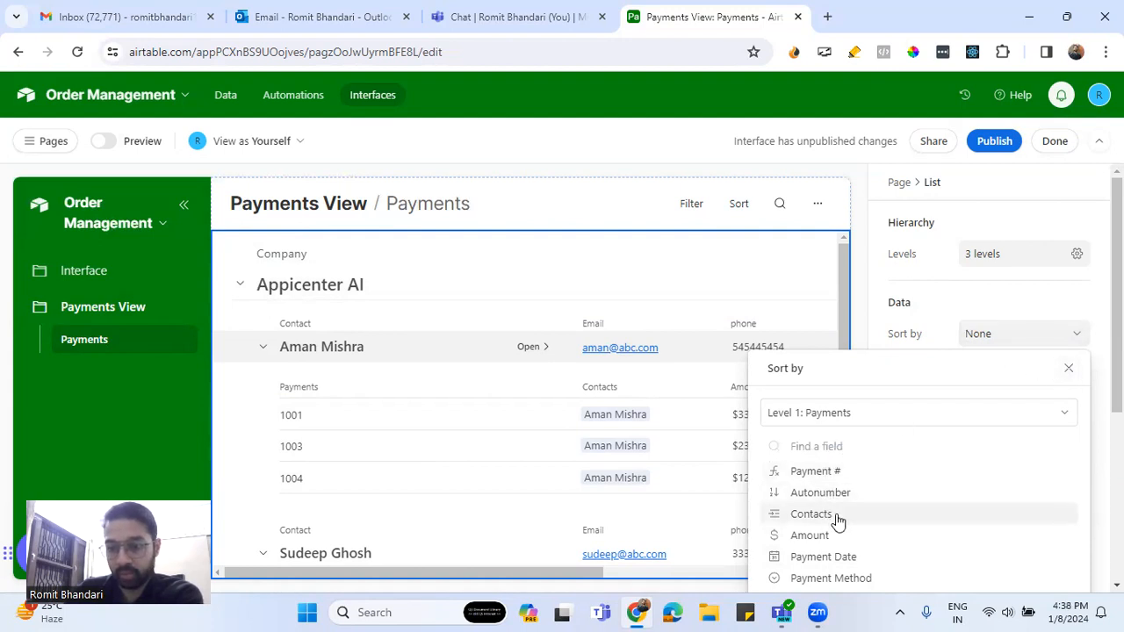
{"action": "left_click", "coordinate": [848, 418]}
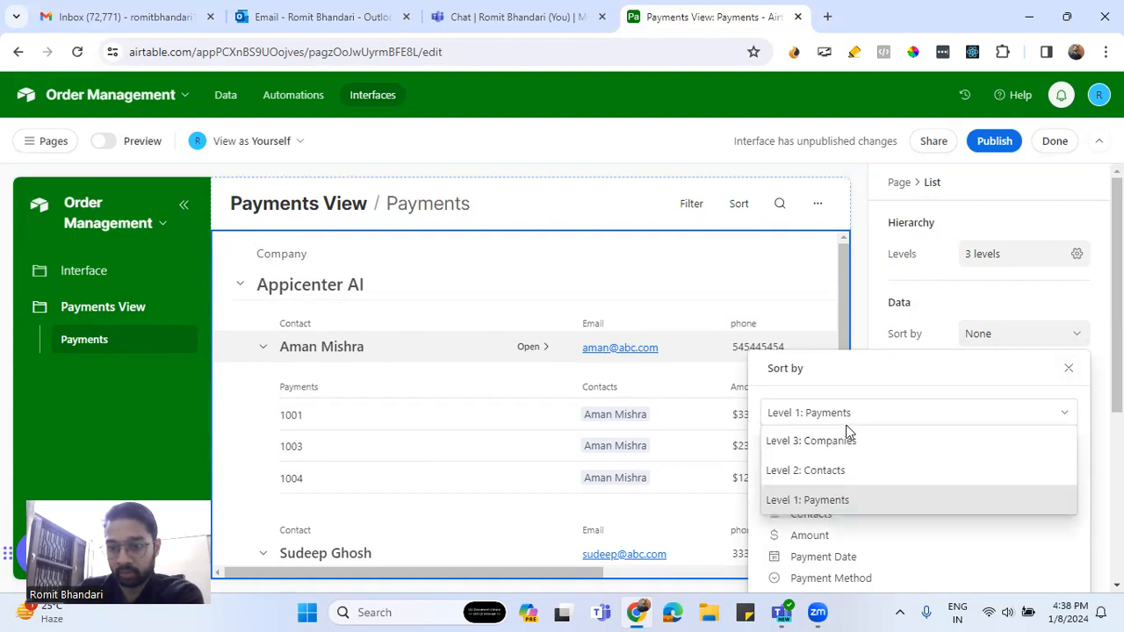
{"action": "left_click", "coordinate": [833, 507]}
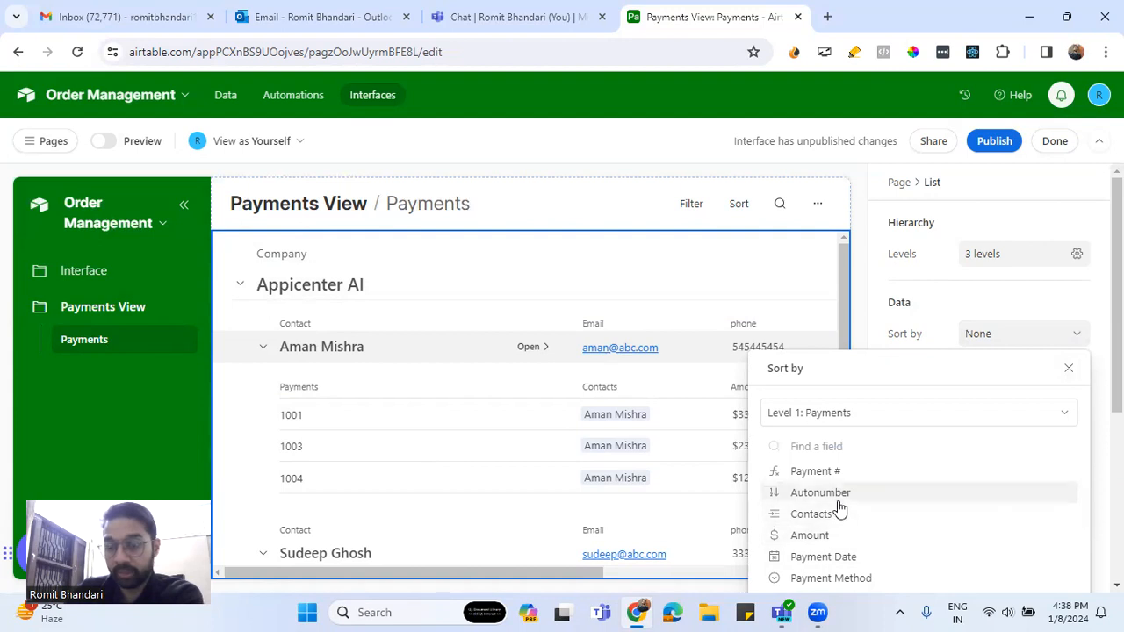
{"action": "left_click", "coordinate": [849, 538]}
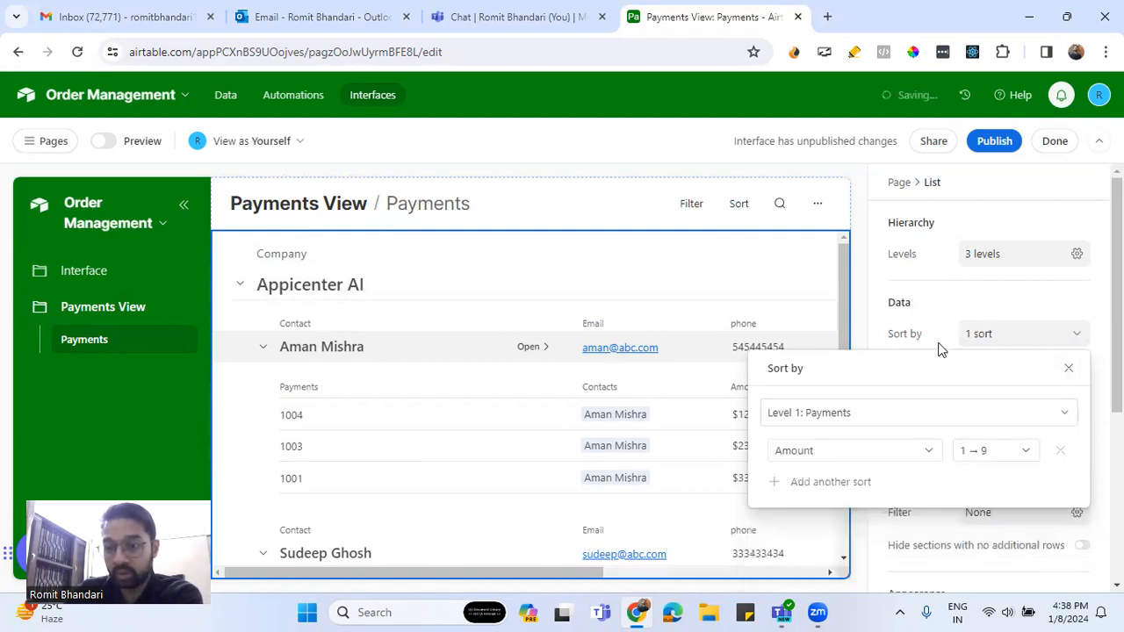
{"action": "left_click", "coordinate": [1004, 457]}
{"action": "left_click", "coordinate": [976, 509]}
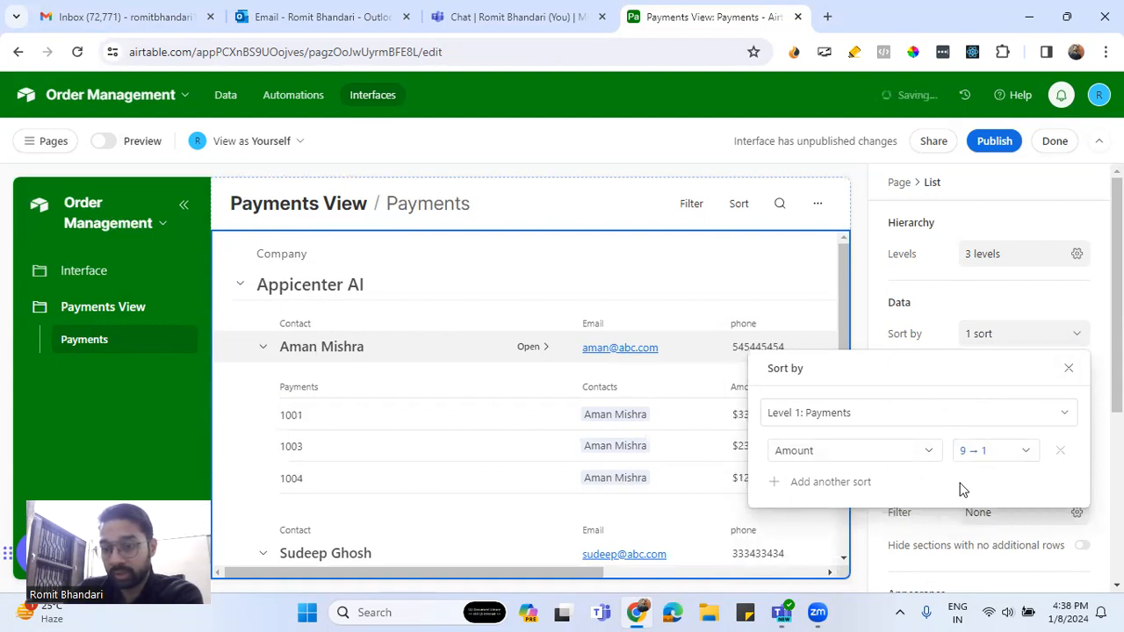
{"action": "left_click", "coordinate": [946, 308]}
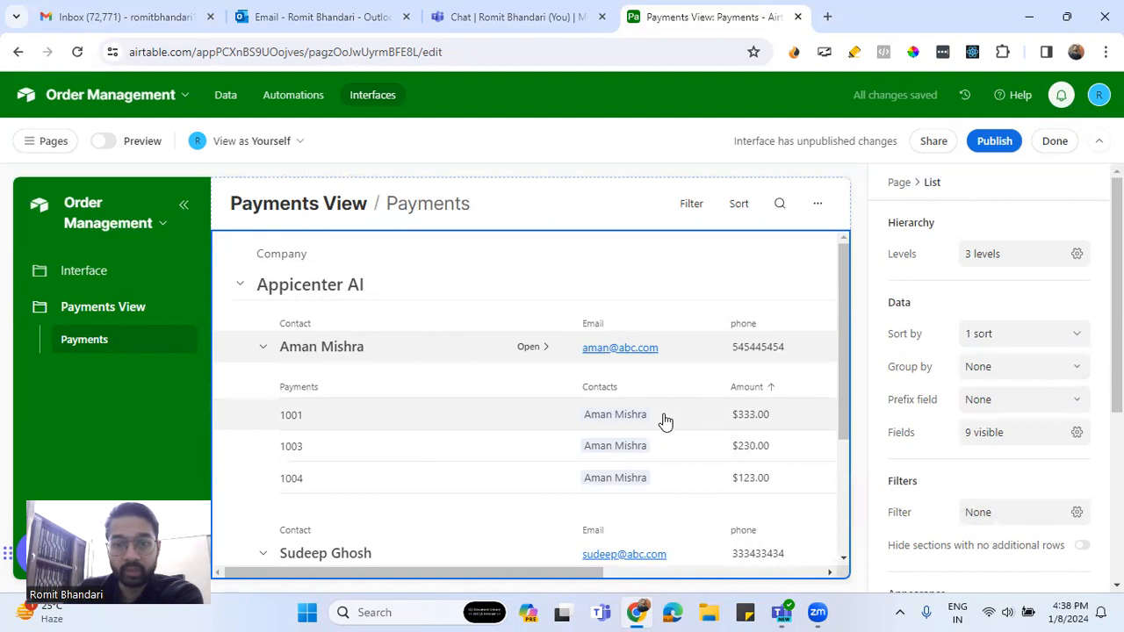
Check the list shows payments 1001, 1003, 1004 at $333.00, $230.00, $123.00
{"action": "scroll", "coordinate": [665, 421], "scroll_direction": "down", "scroll_amount": 3}
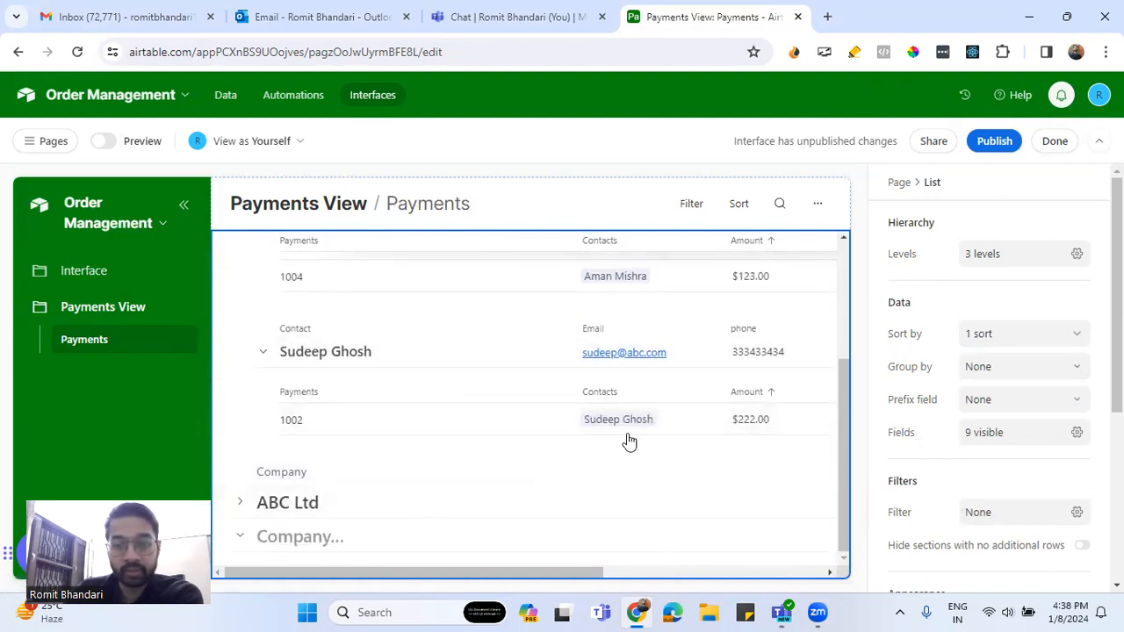
{"action": "scroll", "coordinate": [645, 439], "scroll_direction": "up", "scroll_amount": 2}
{"action": "scroll", "coordinate": [648, 439], "scroll_direction": "up", "scroll_amount": 2}
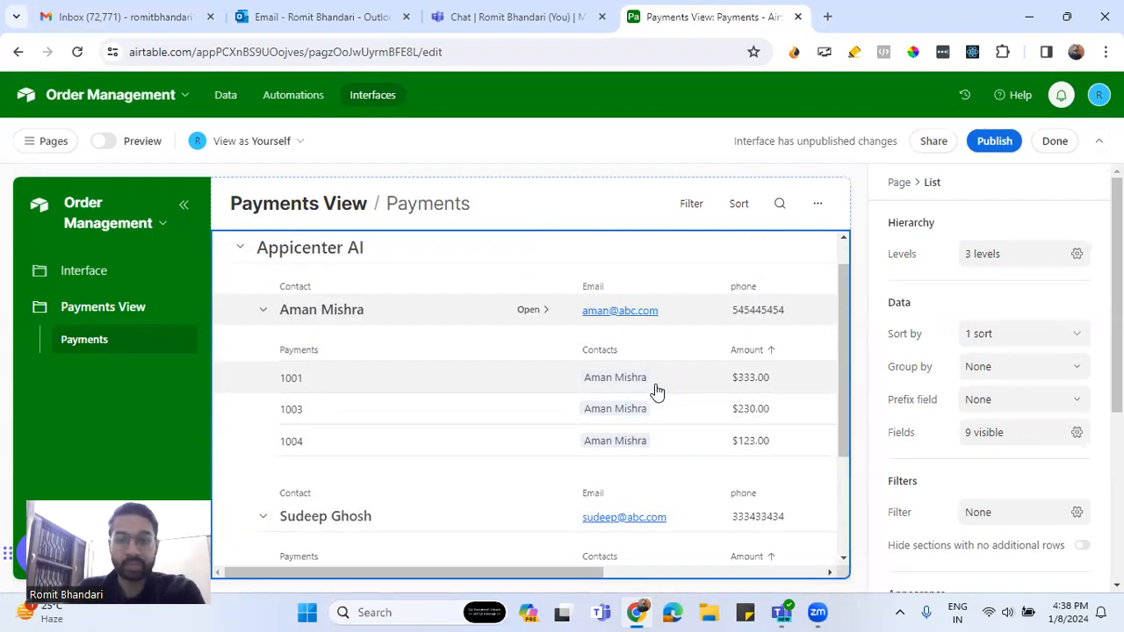
{"action": "scroll", "coordinate": [657, 390], "scroll_direction": "down", "scroll_amount": 2}
{"action": "scroll", "coordinate": [656, 387], "scroll_direction": "up", "scroll_amount": 2}
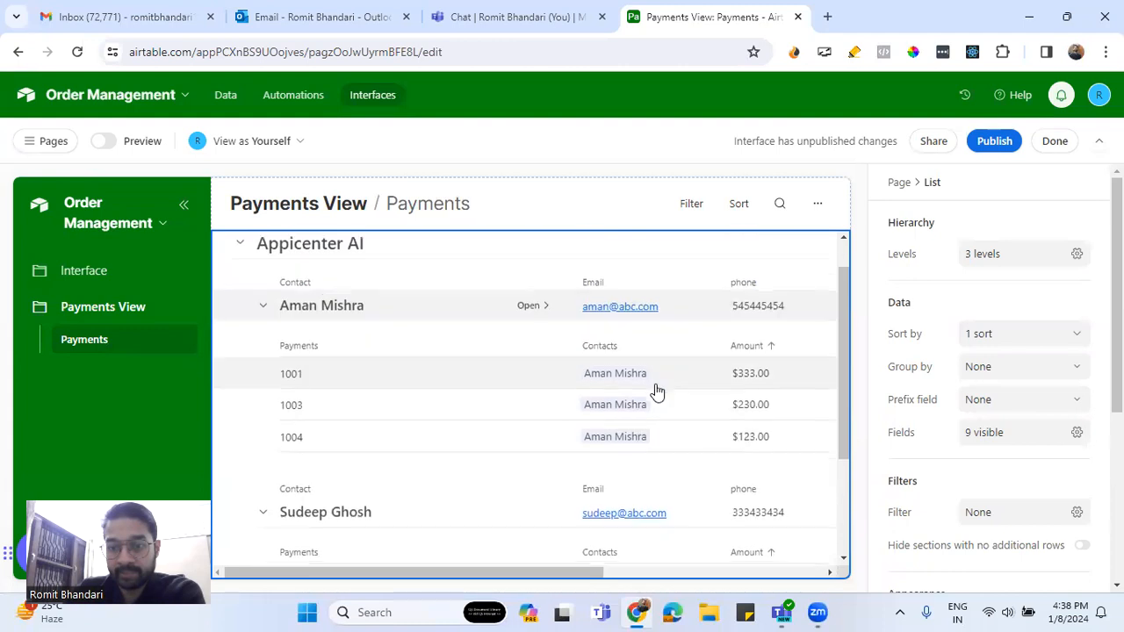
{"action": "scroll", "coordinate": [656, 389], "scroll_direction": "down", "scroll_amount": 4}
{"action": "scroll", "coordinate": [655, 391], "scroll_direction": "up", "scroll_amount": 4}
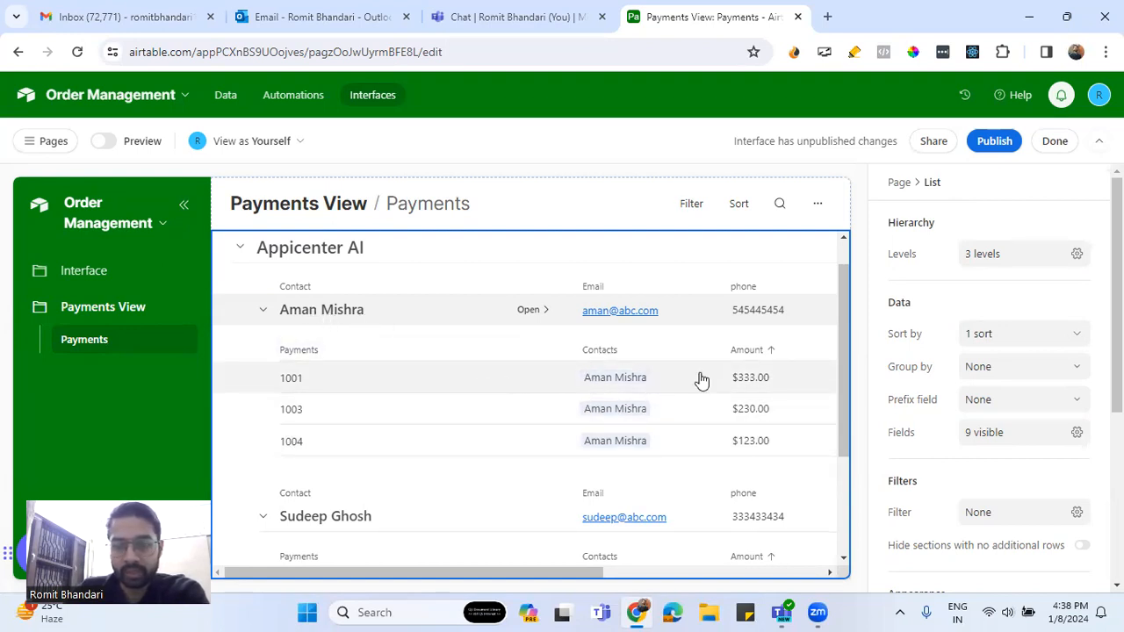
Open the Appicenter AI company record and dismiss the record-details prompt
{"action": "left_click", "coordinate": [982, 337]}
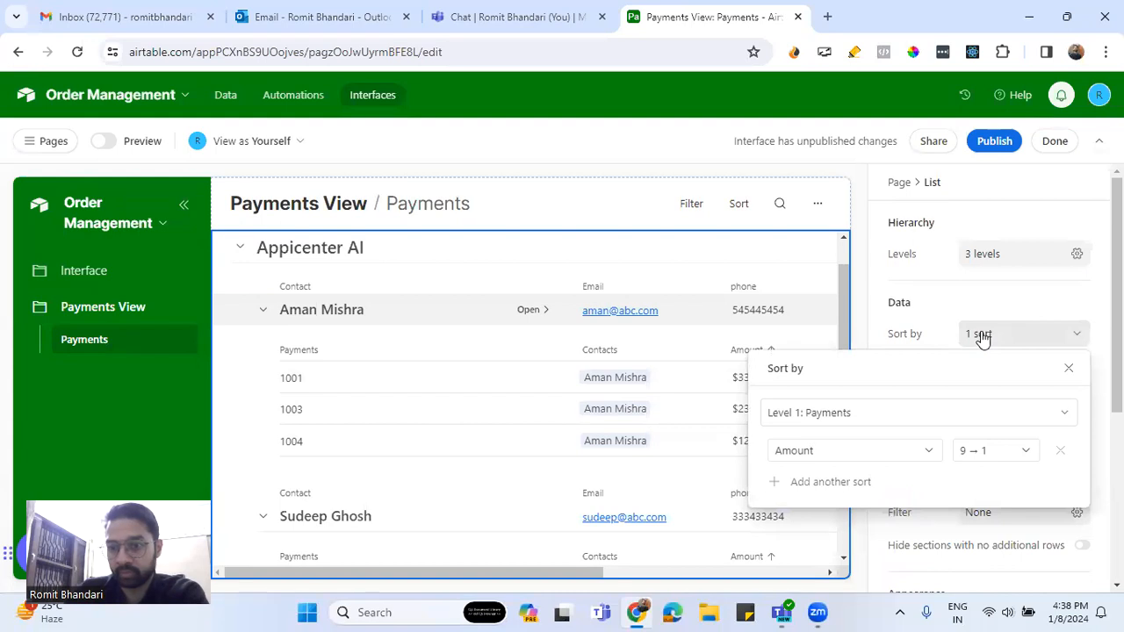
{"action": "left_click", "coordinate": [991, 287]}
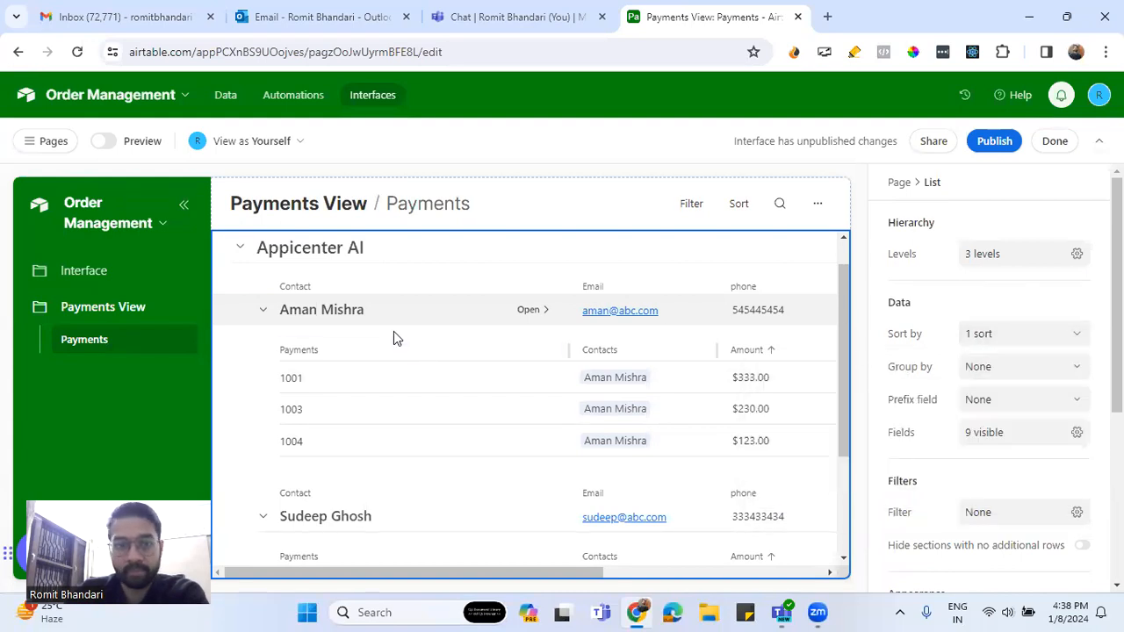
{"action": "scroll", "coordinate": [392, 333], "scroll_direction": "up", "scroll_amount": 1}
{"action": "left_click", "coordinate": [497, 299]}
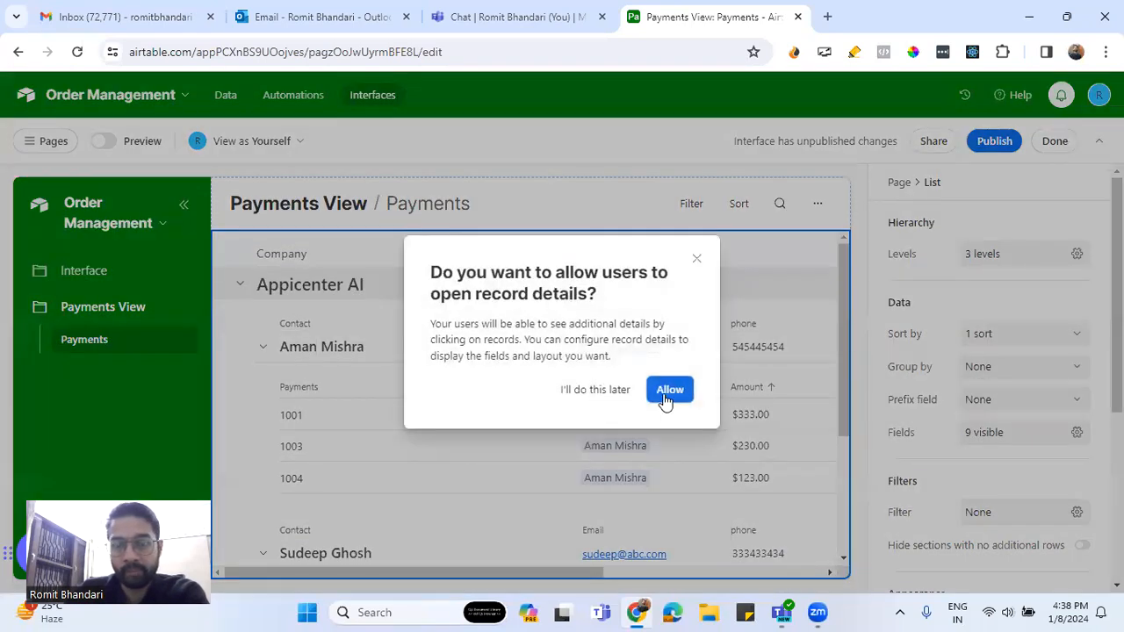
{"action": "left_click", "coordinate": [699, 260]}
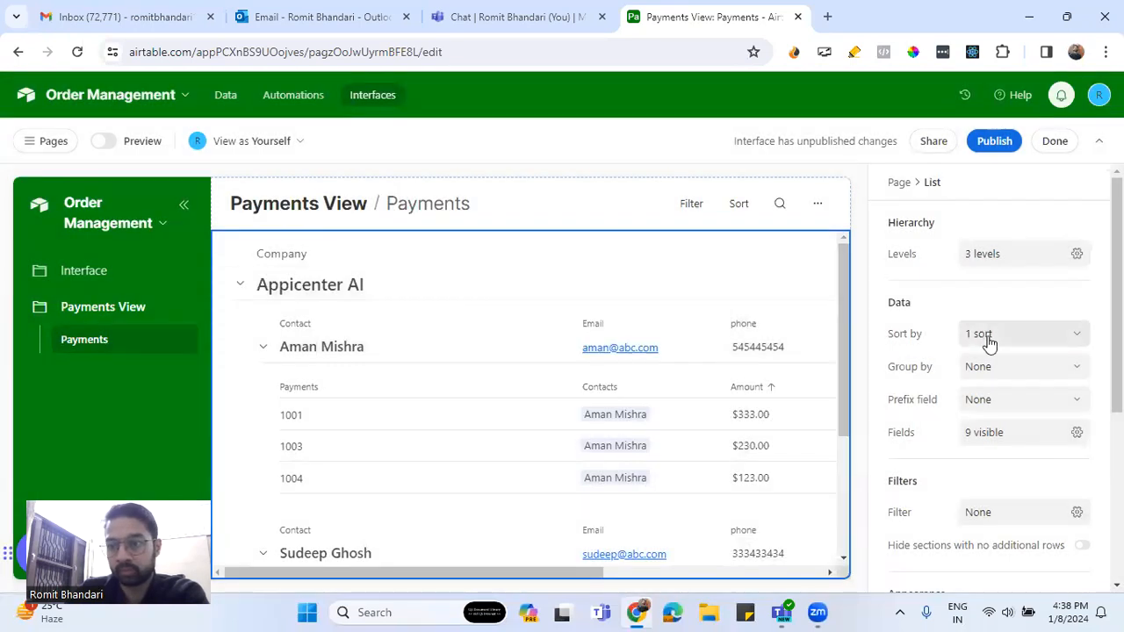
Add a Level 3: Companies sort by Name, A→Z
{"action": "left_click", "coordinate": [980, 343]}
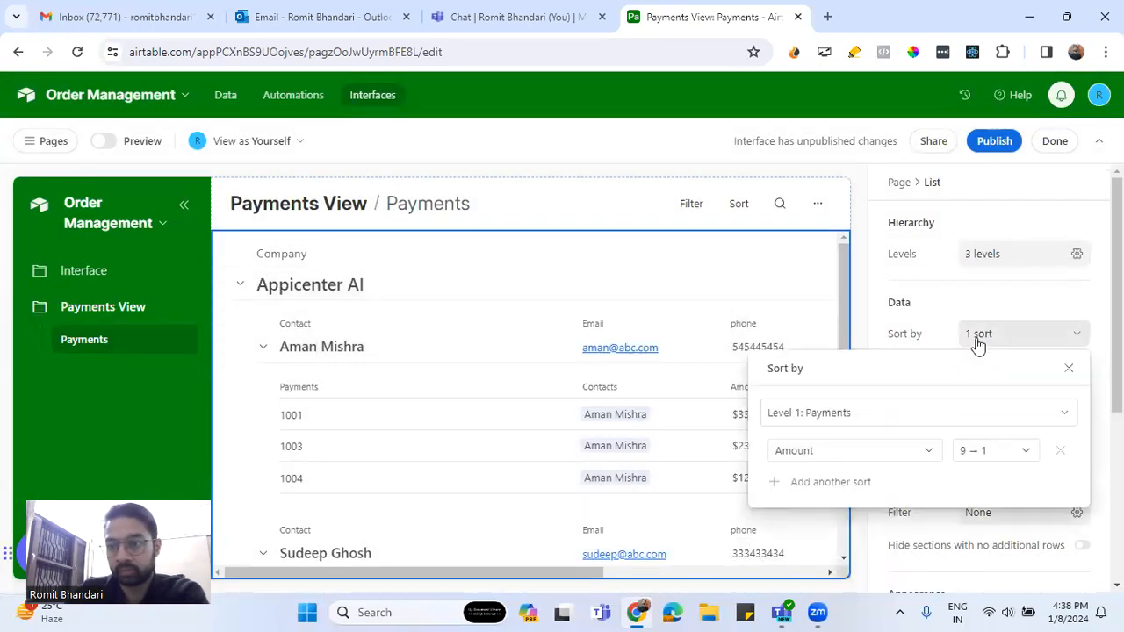
{"action": "left_click", "coordinate": [848, 422]}
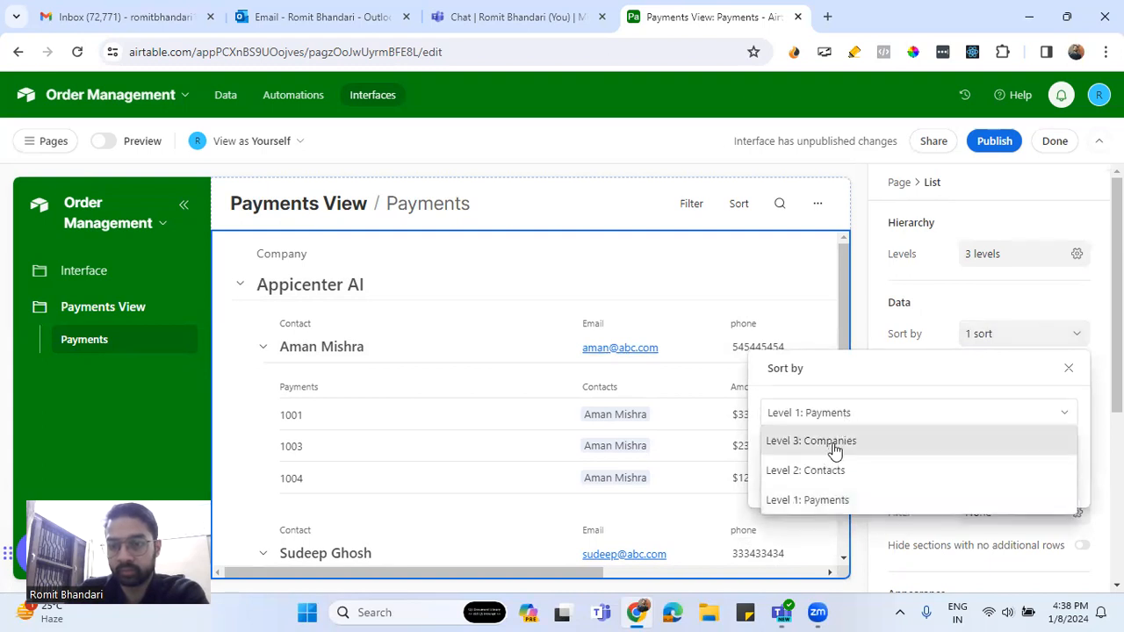
{"action": "left_click", "coordinate": [836, 446]}
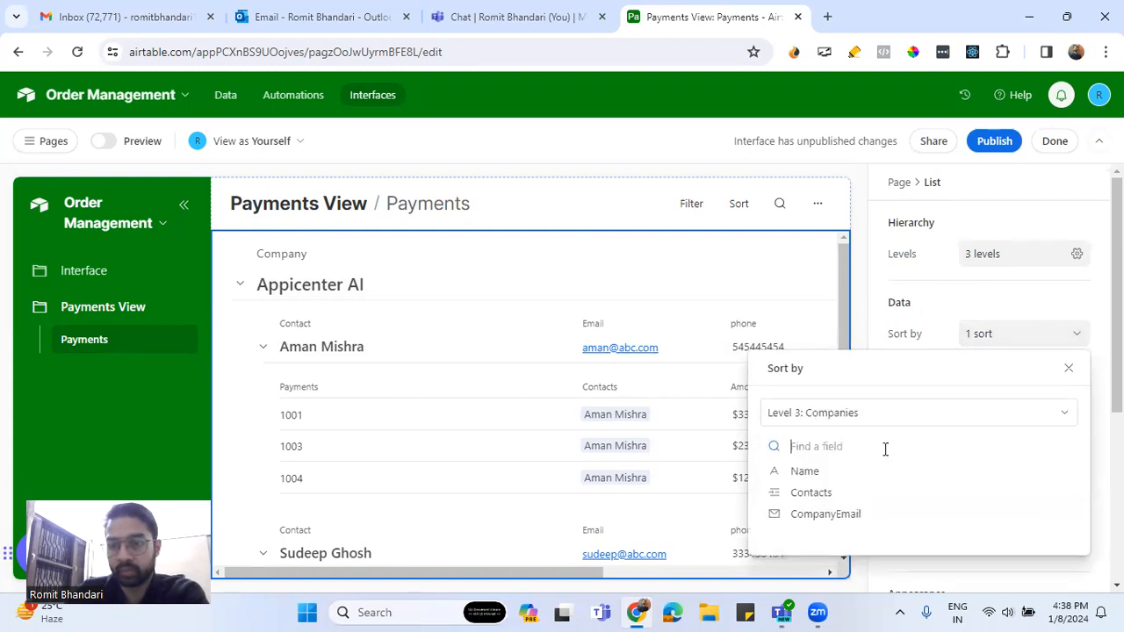
{"action": "left_click", "coordinate": [807, 474]}
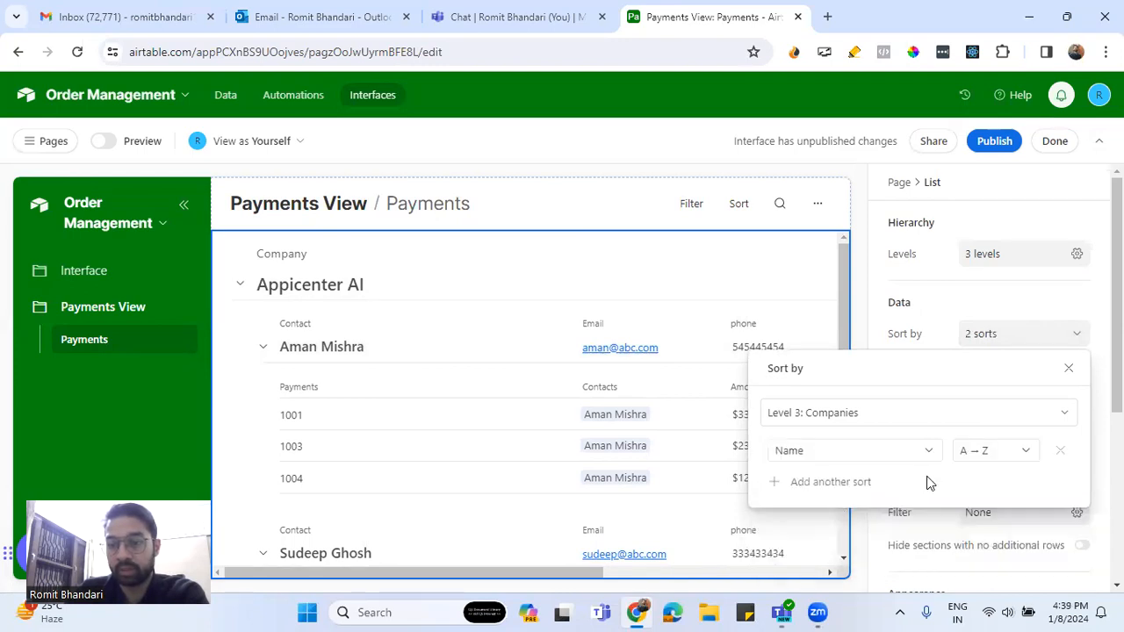
{"action": "left_click", "coordinate": [978, 452]}
{"action": "left_click", "coordinate": [1069, 368]}
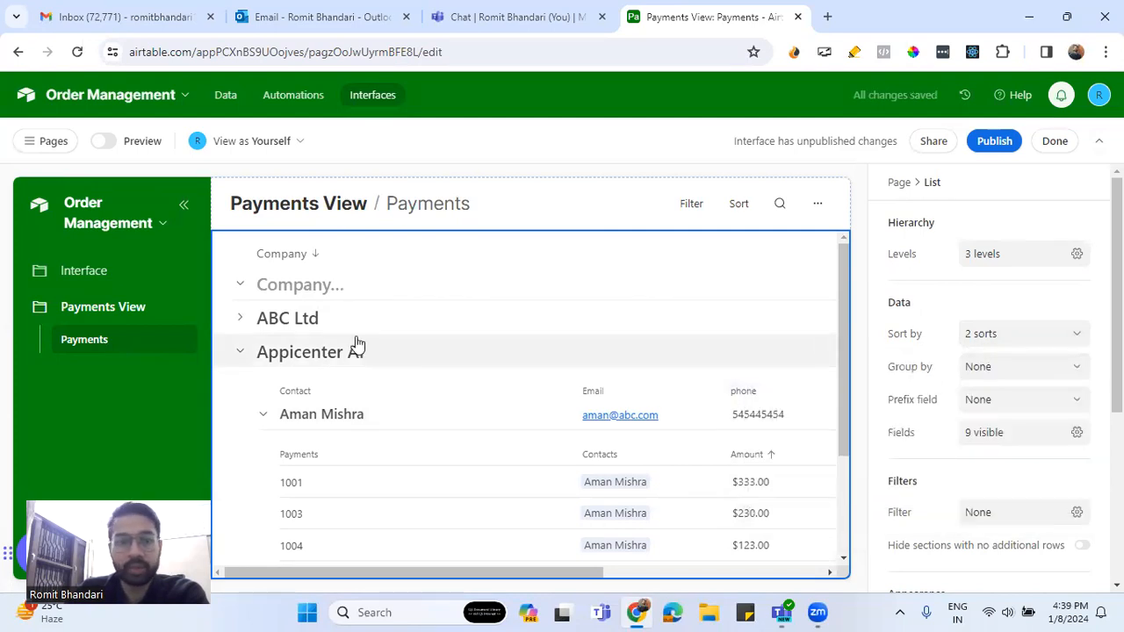
Collapse Appicenter AI, postpone record details, and confirm Payments sorts by Amount 9→1
{"action": "left_click", "coordinate": [242, 353]}
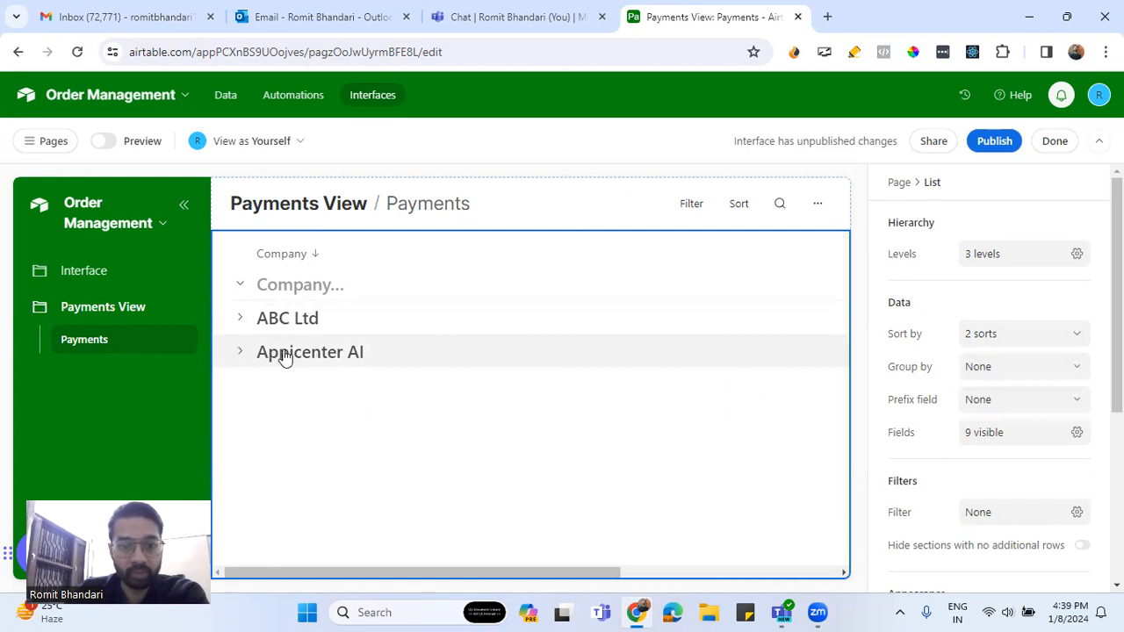
{"action": "left_click", "coordinate": [286, 356]}
{"action": "left_click", "coordinate": [614, 396]}
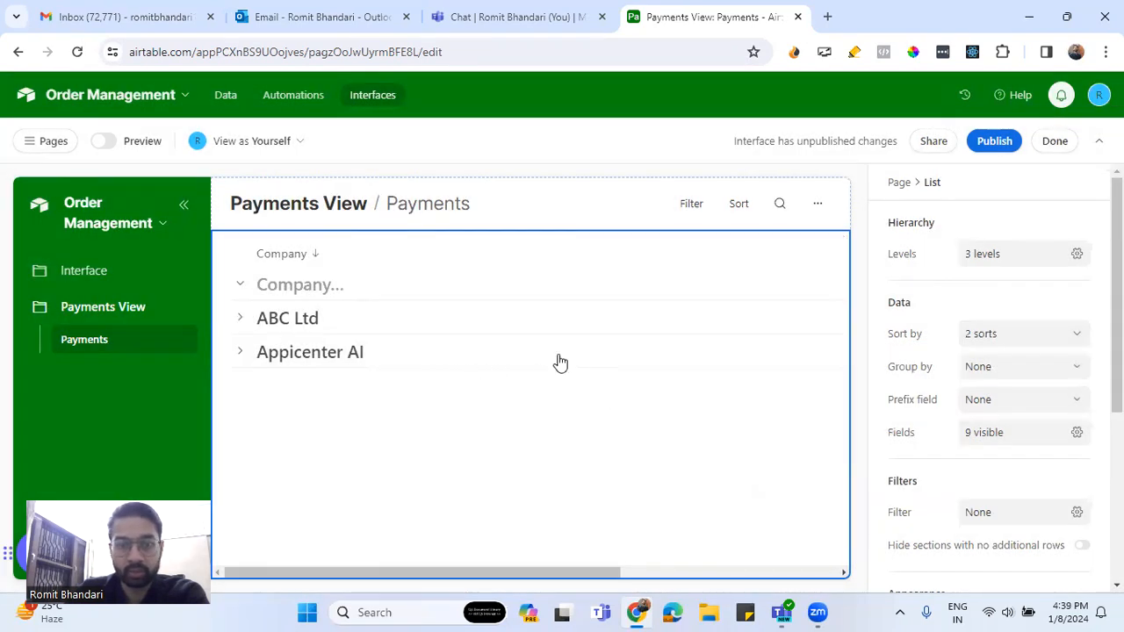
{"action": "left_click", "coordinate": [983, 341]}
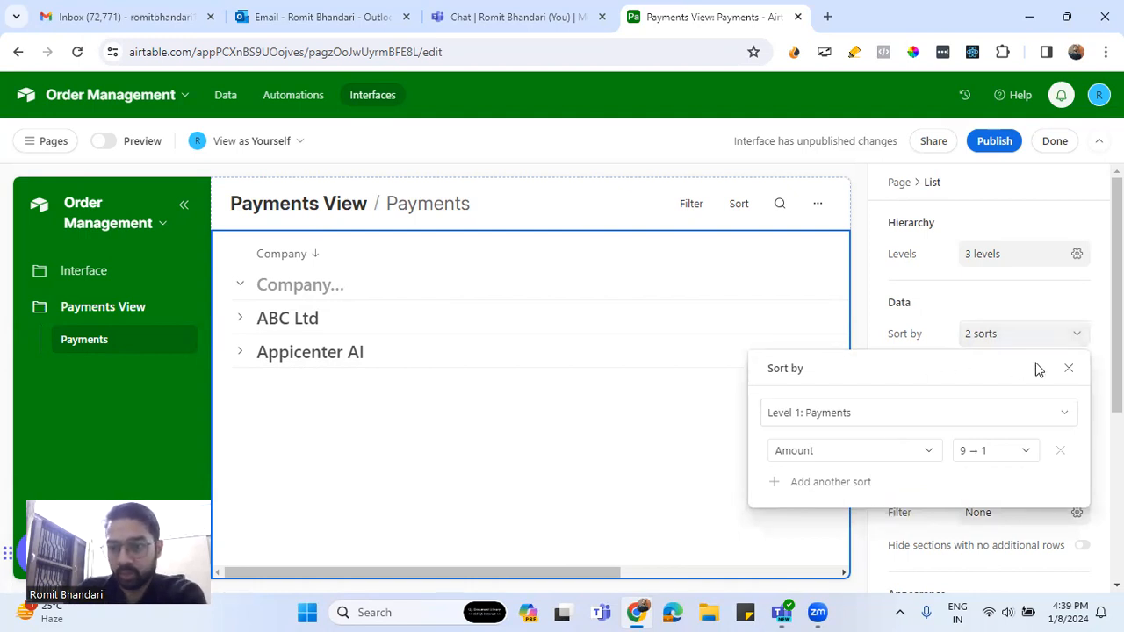
{"action": "left_click", "coordinate": [1068, 368]}
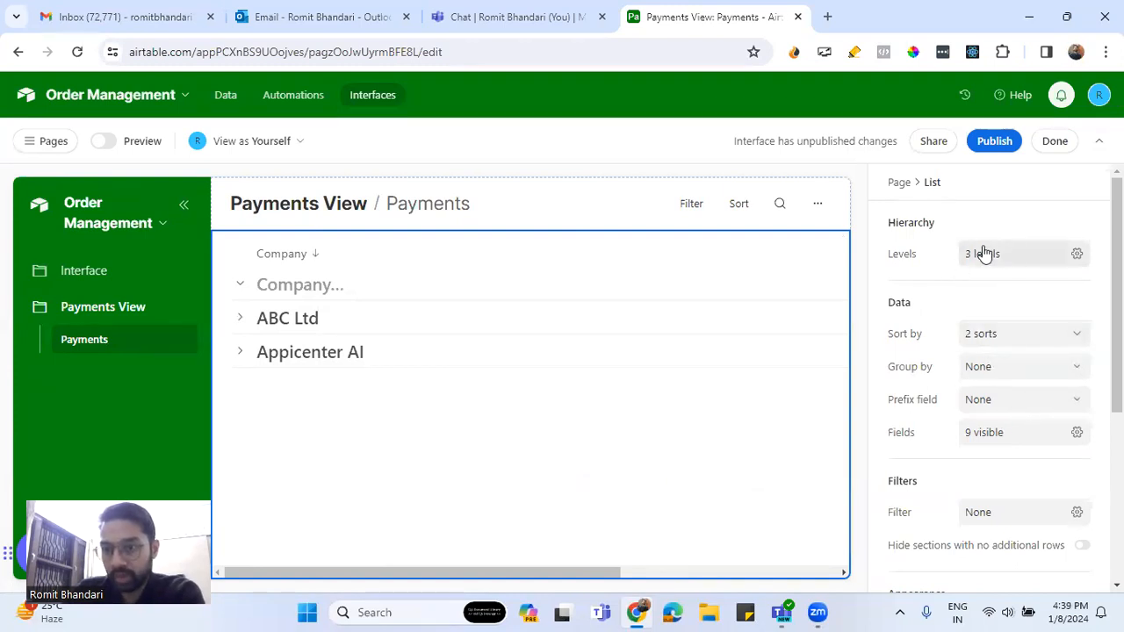
Postpone record details and expand ABC Ltd, showing payment 1005 at $545.00
{"action": "scroll", "coordinate": [974, 458], "scroll_direction": "down", "scroll_amount": 2}
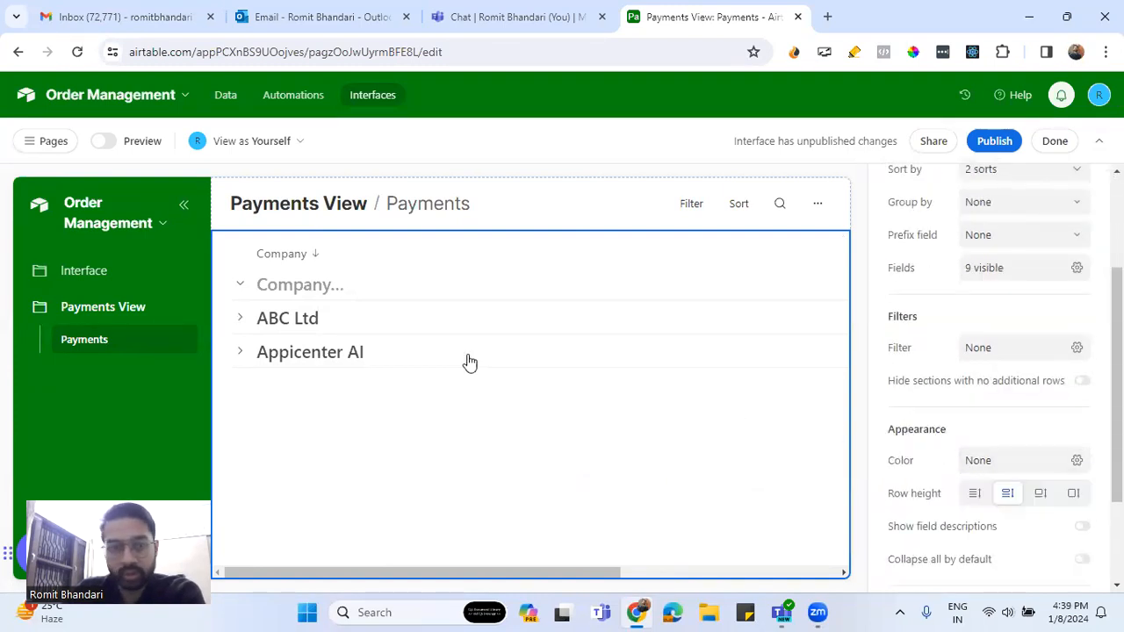
{"action": "left_click", "coordinate": [327, 323]}
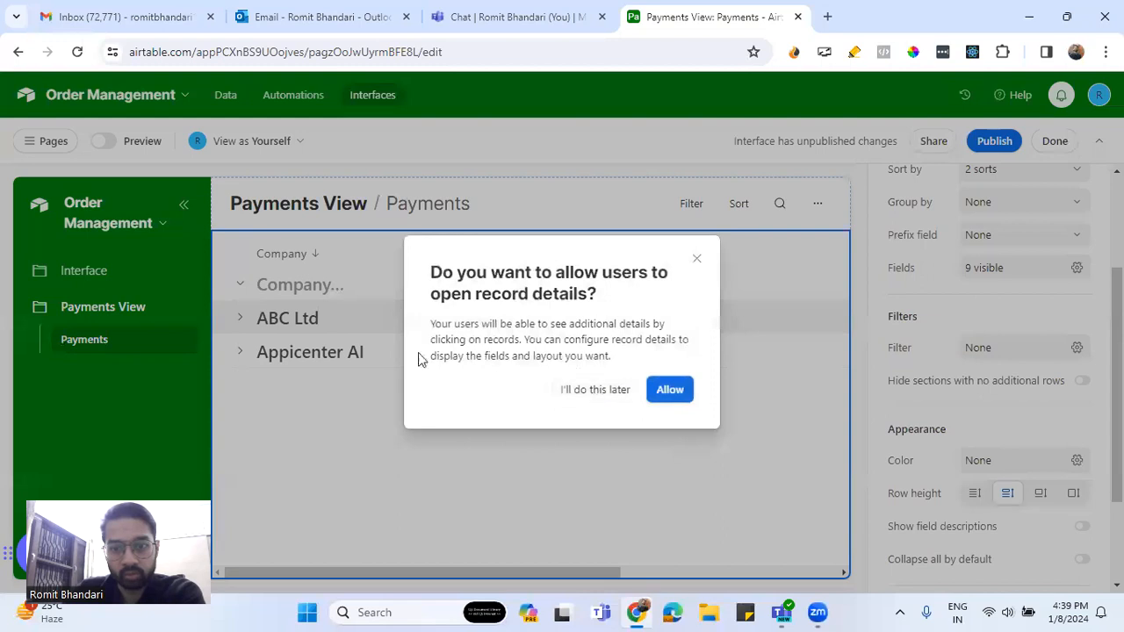
{"action": "left_click", "coordinate": [571, 389]}
{"action": "left_click", "coordinate": [242, 320]}
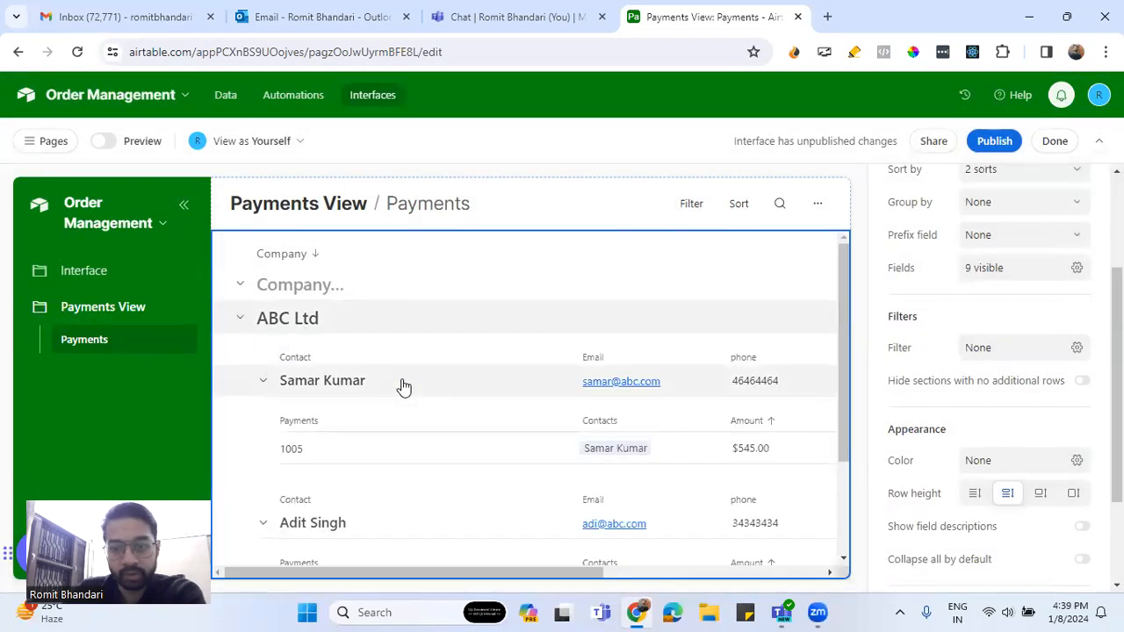
{"action": "scroll", "coordinate": [402, 386], "scroll_direction": "down", "scroll_amount": 1}
{"action": "scroll", "coordinate": [403, 388], "scroll_direction": "up", "scroll_amount": 1}
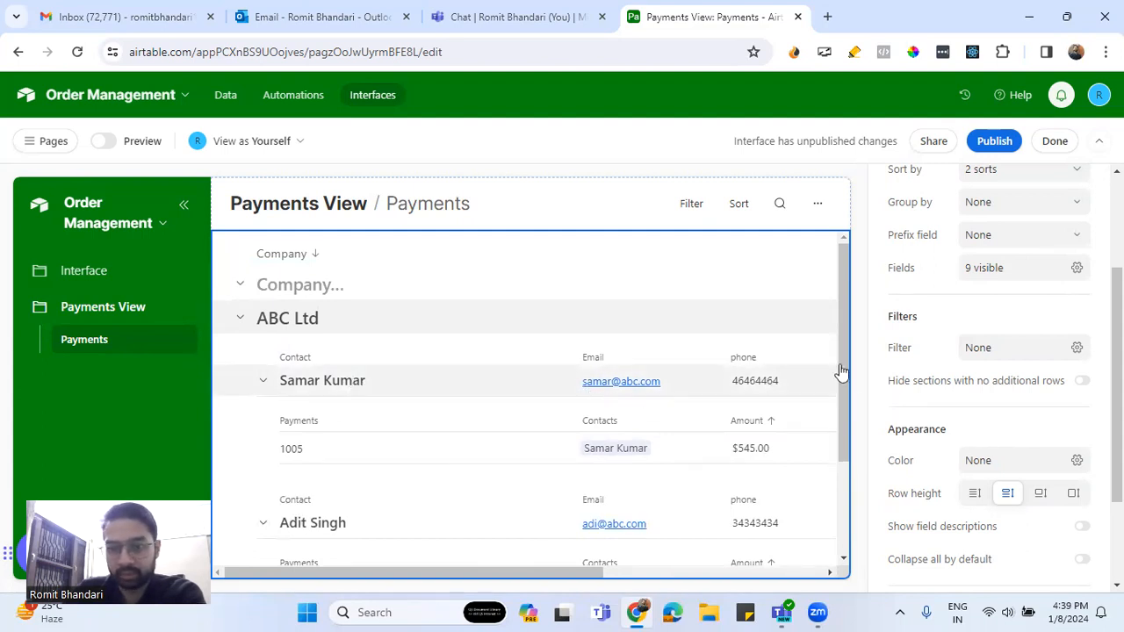
Confirm the Payments View list has no filters set
{"action": "left_click", "coordinate": [1043, 356]}
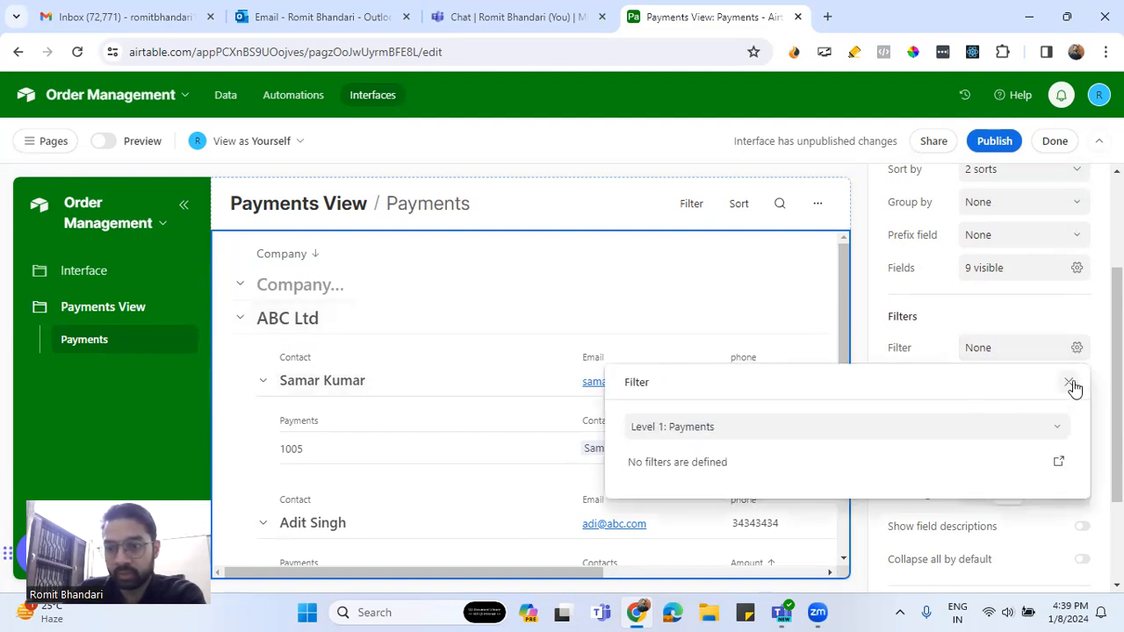
{"action": "left_click", "coordinate": [1071, 384]}
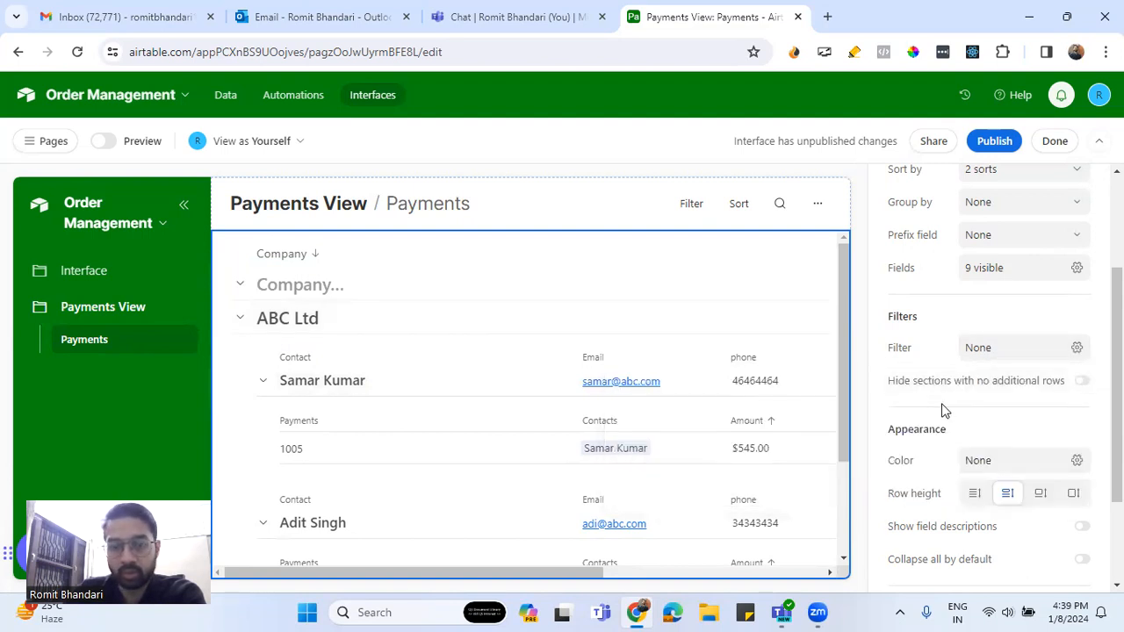
{"action": "scroll", "coordinate": [942, 405], "scroll_direction": "down", "scroll_amount": 2}
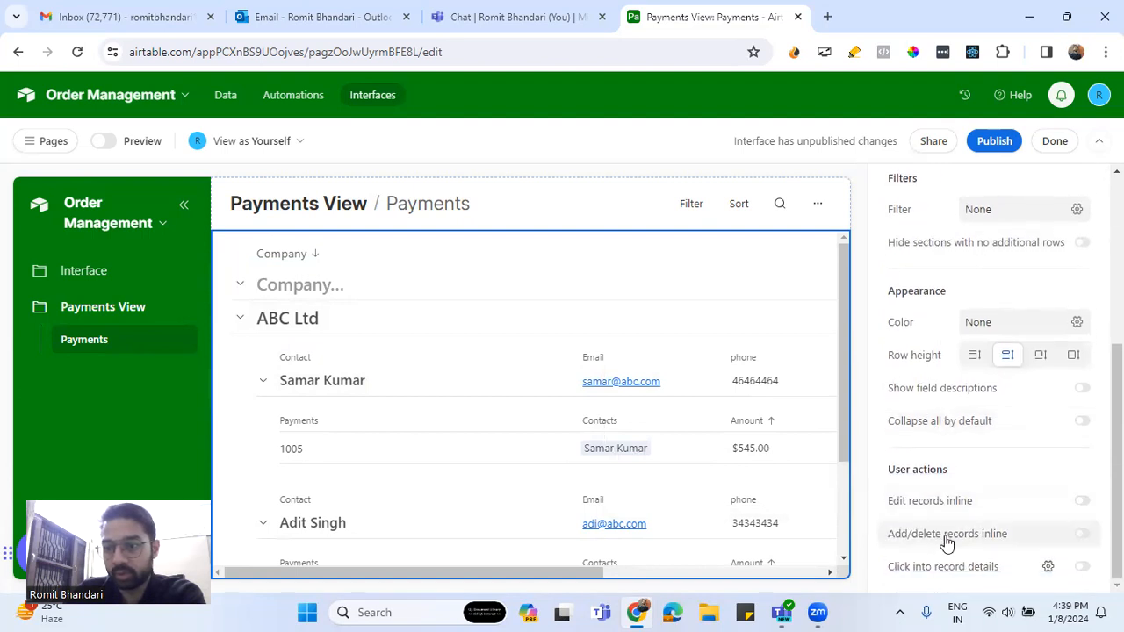
Enable Edit records inline and rename ABC Ltd to ABC Pvt. Ltd
{"action": "left_click", "coordinate": [1081, 502]}
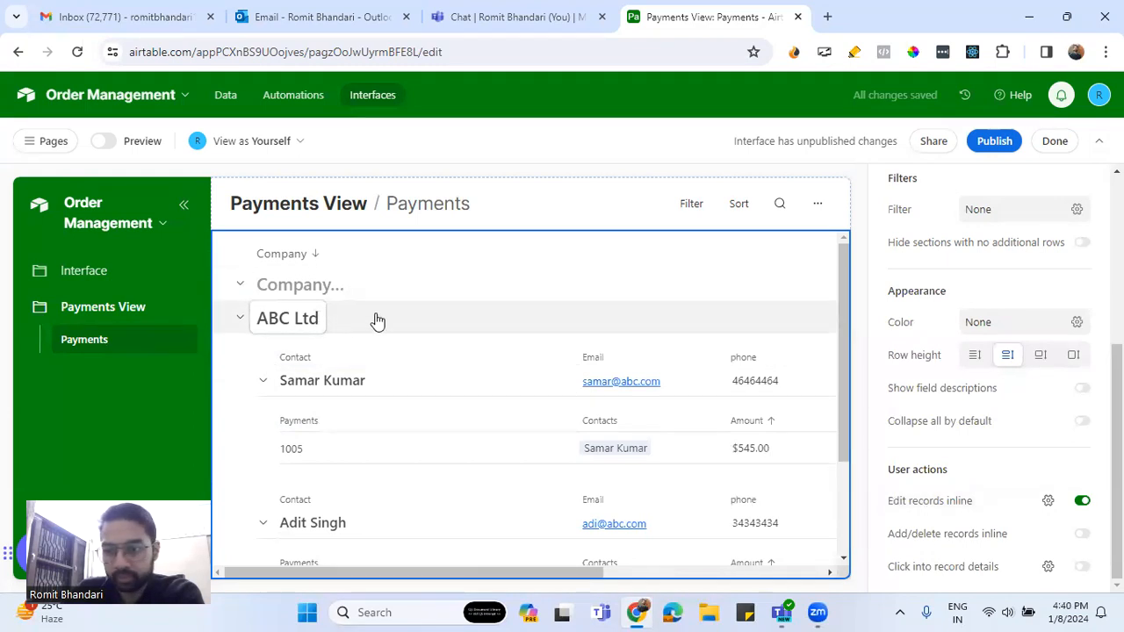
{"action": "left_click", "coordinate": [324, 319]}
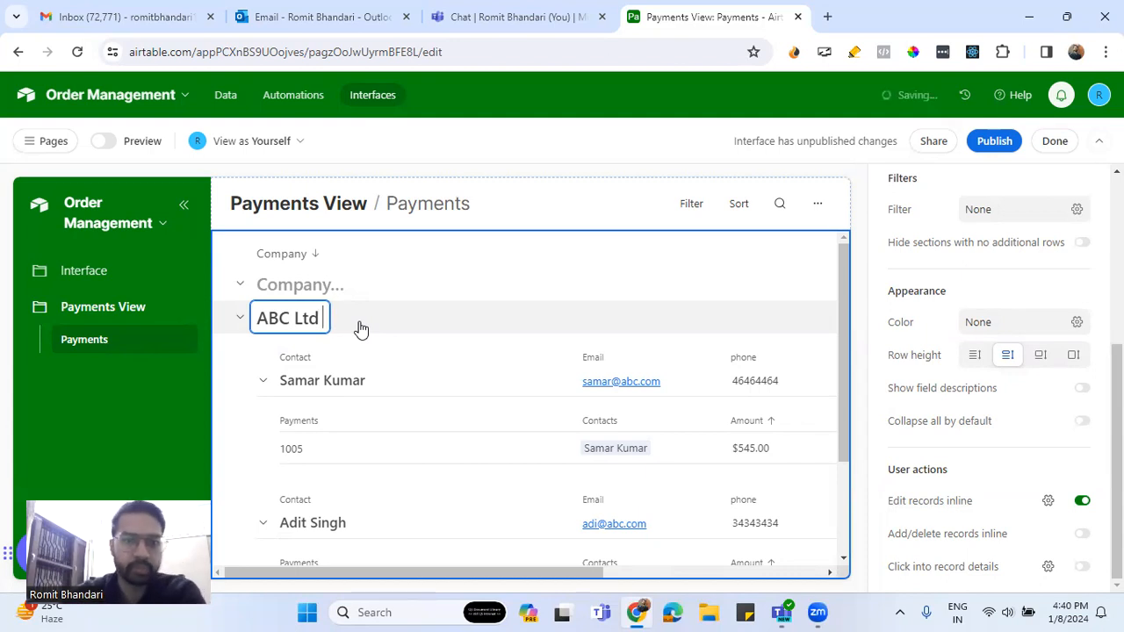
{"action": "key", "text": "BackSpace"}
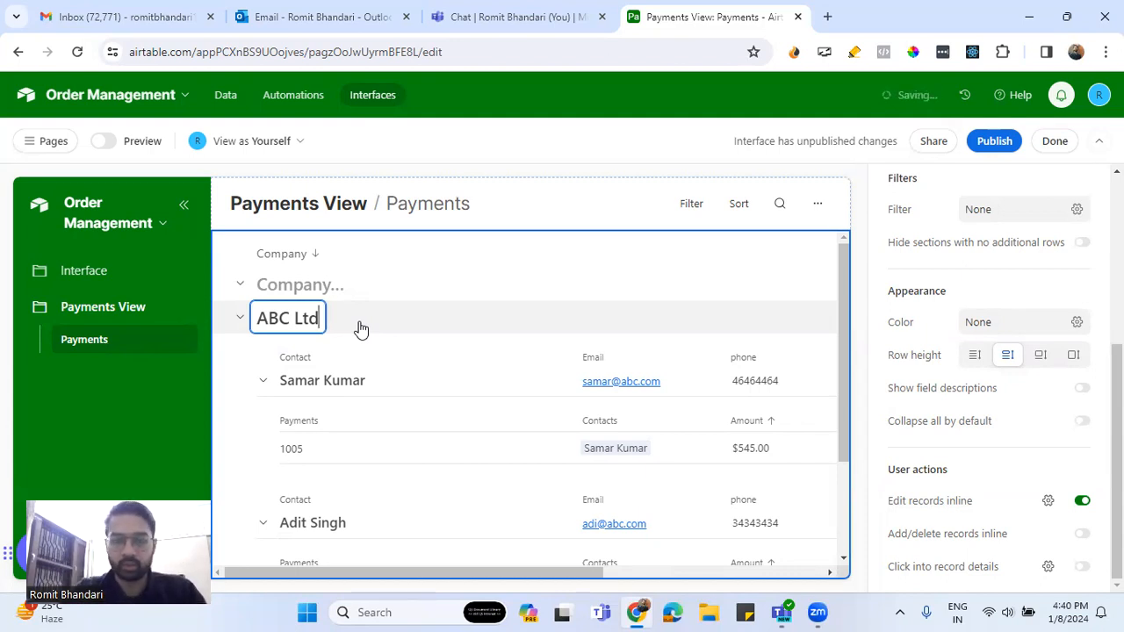
{"action": "type", "text": "Pvt. Ltd"}
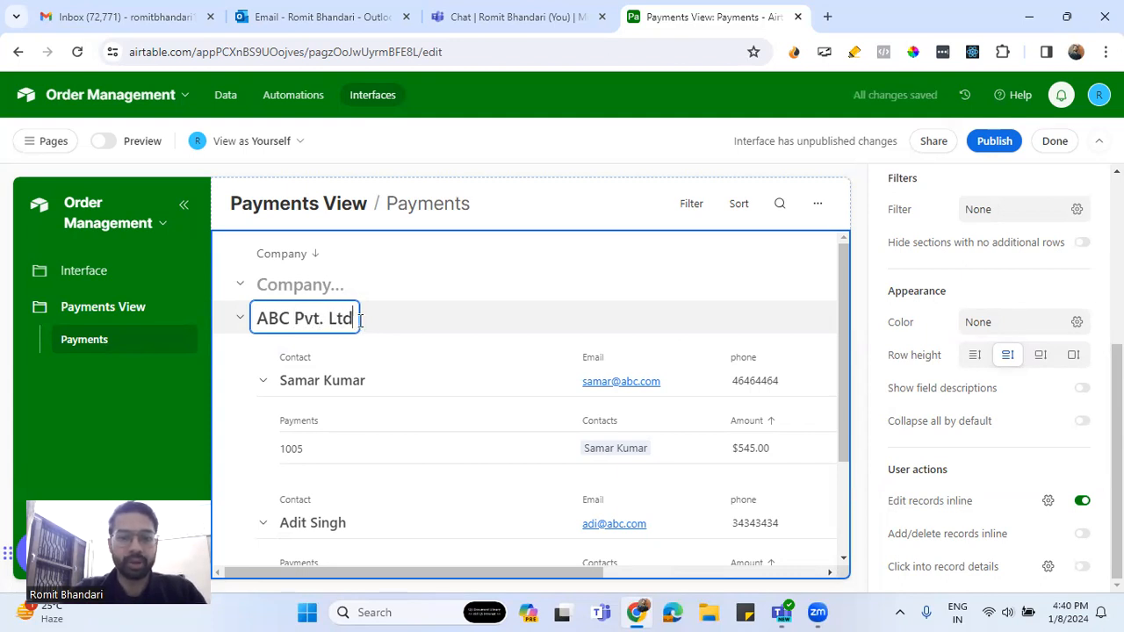
{"action": "type", "text": "."}
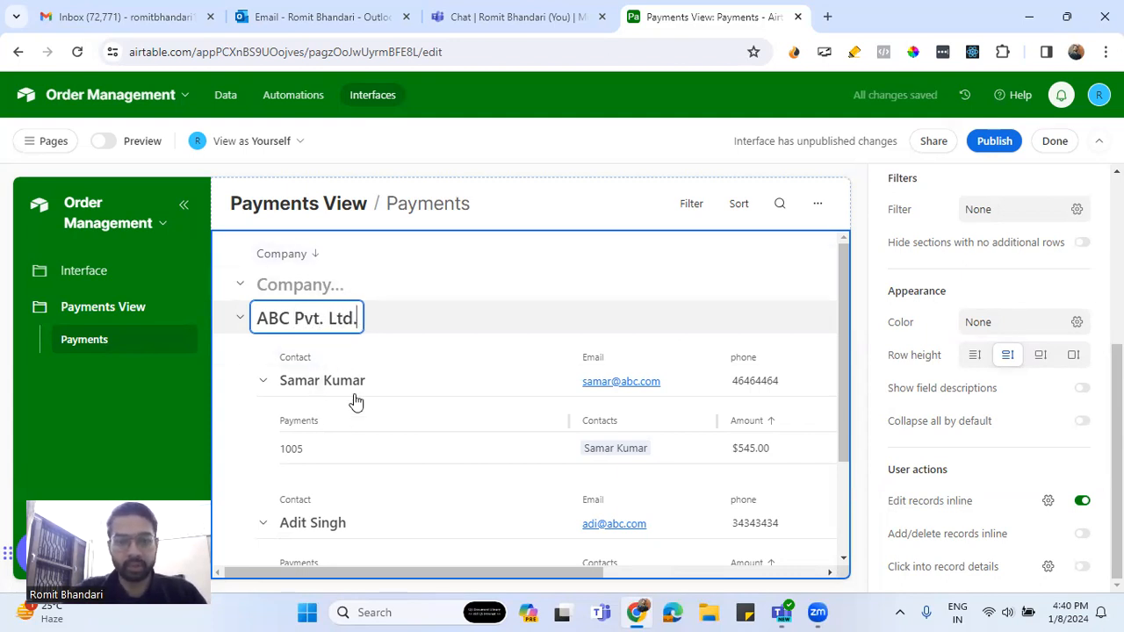
{"action": "left_click", "coordinate": [488, 397]}
Postpone record details and enter the first contact's phone number inline
{"action": "left_click", "coordinate": [596, 390]}
{"action": "left_click", "coordinate": [604, 396]}
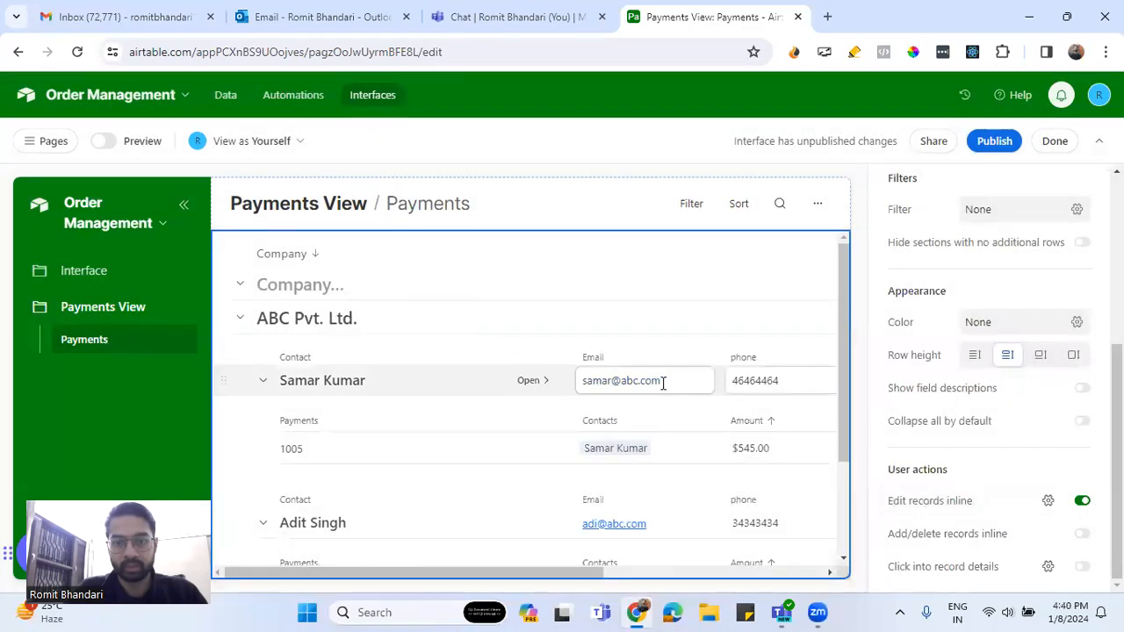
{"action": "left_click", "coordinate": [788, 384]}
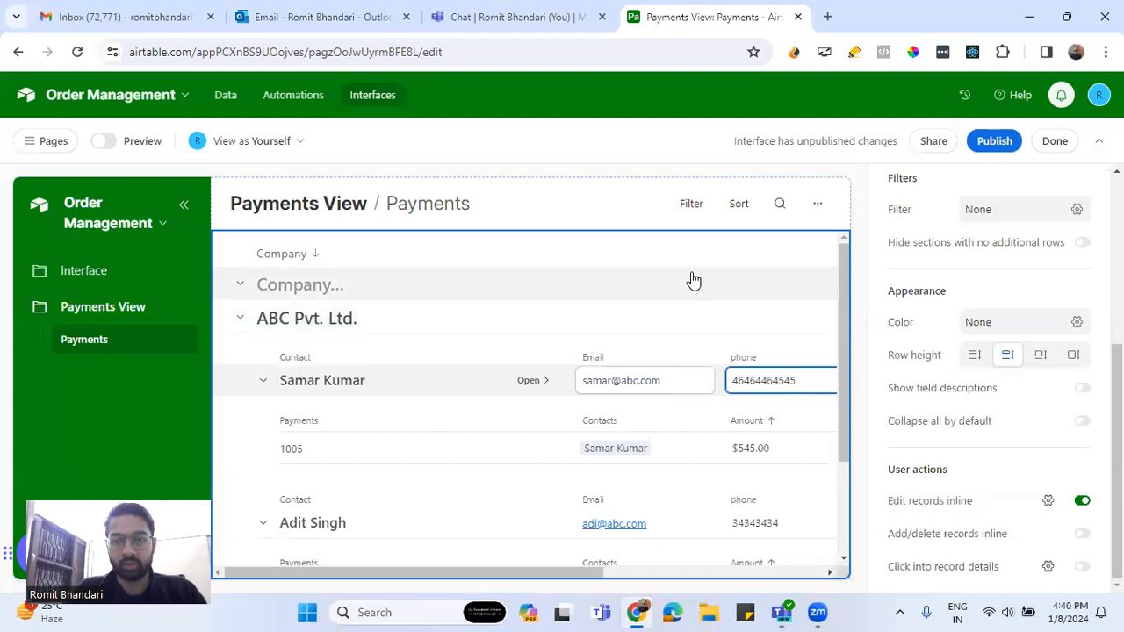
{"action": "scroll", "coordinate": [667, 316], "scroll_direction": "down", "scroll_amount": 1}
{"action": "scroll", "coordinate": [668, 316], "scroll_direction": "down", "scroll_amount": 1}
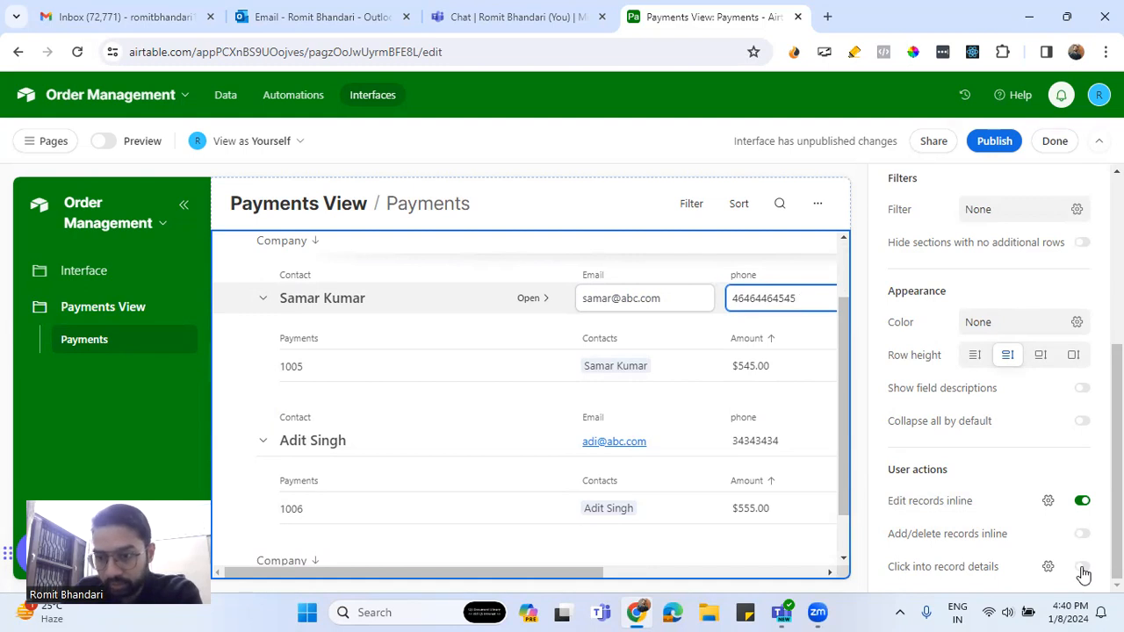
Allow record detail pages and open the first ABC Pvt. Ltd. contact's record
{"action": "left_click", "coordinate": [1007, 562]}
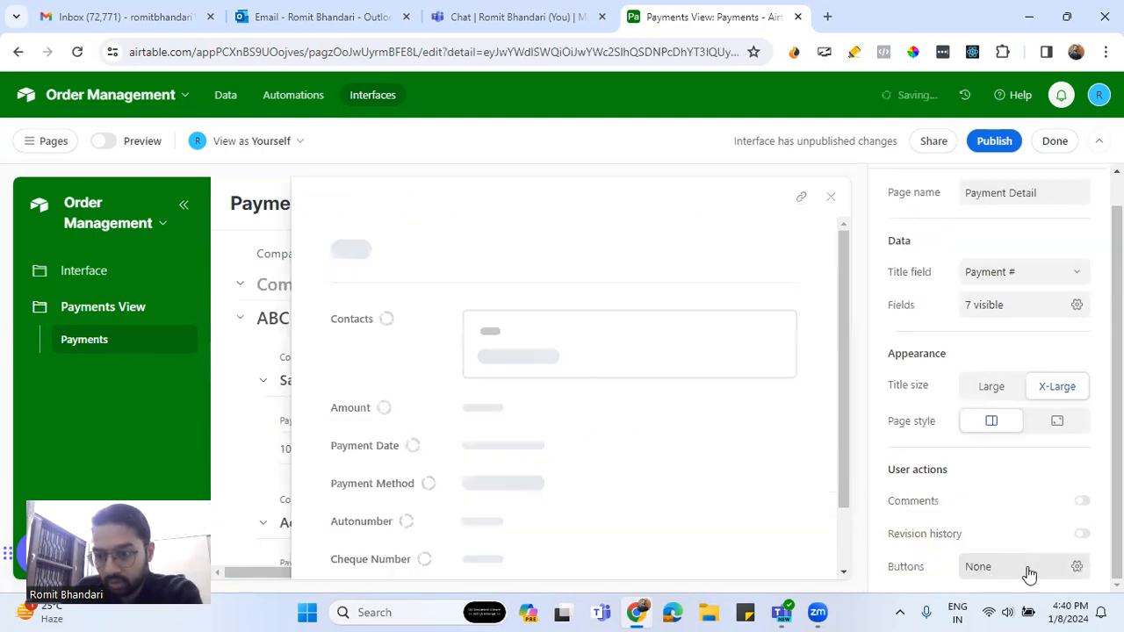
{"action": "left_click", "coordinate": [830, 197]}
{"action": "scroll", "coordinate": [1034, 571], "scroll_direction": "down", "scroll_amount": 3}
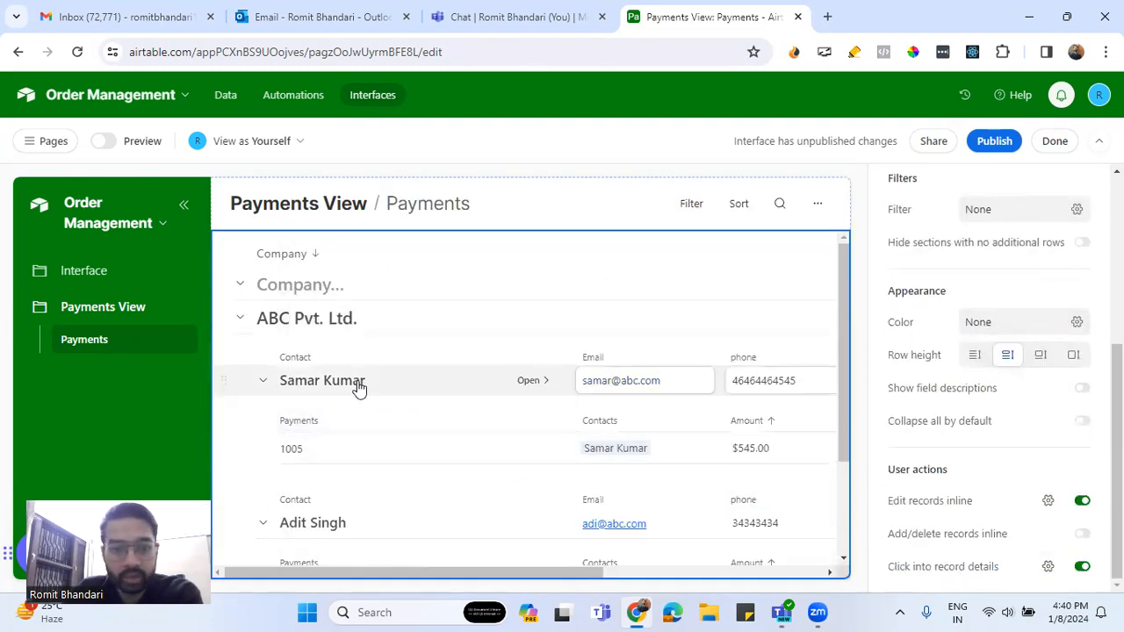
{"action": "left_click", "coordinate": [526, 386]}
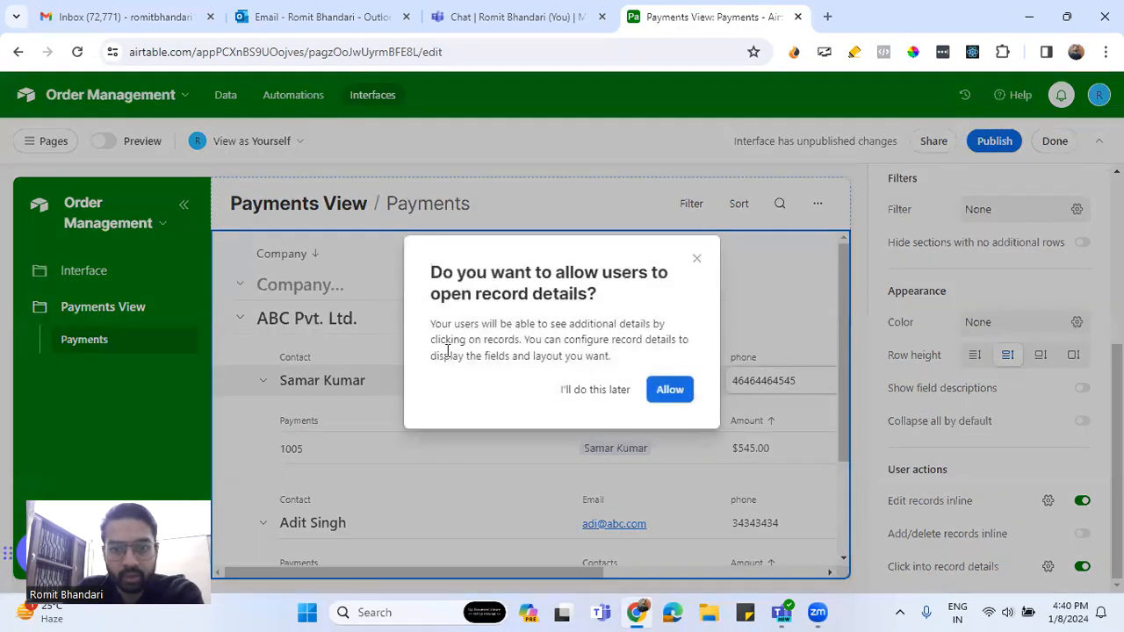
{"action": "left_click", "coordinate": [660, 395]}
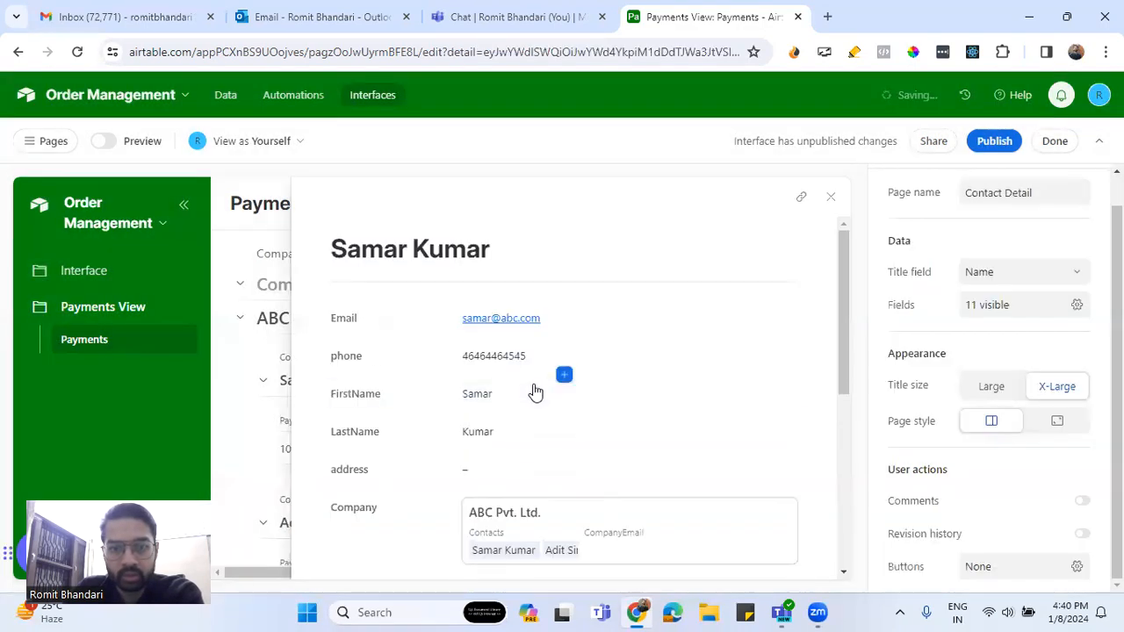
Scroll through the Contact Detail page to review its fields
{"action": "scroll", "coordinate": [533, 391], "scroll_direction": "down", "scroll_amount": 5}
{"action": "scroll", "coordinate": [535, 391], "scroll_direction": "up", "scroll_amount": 5}
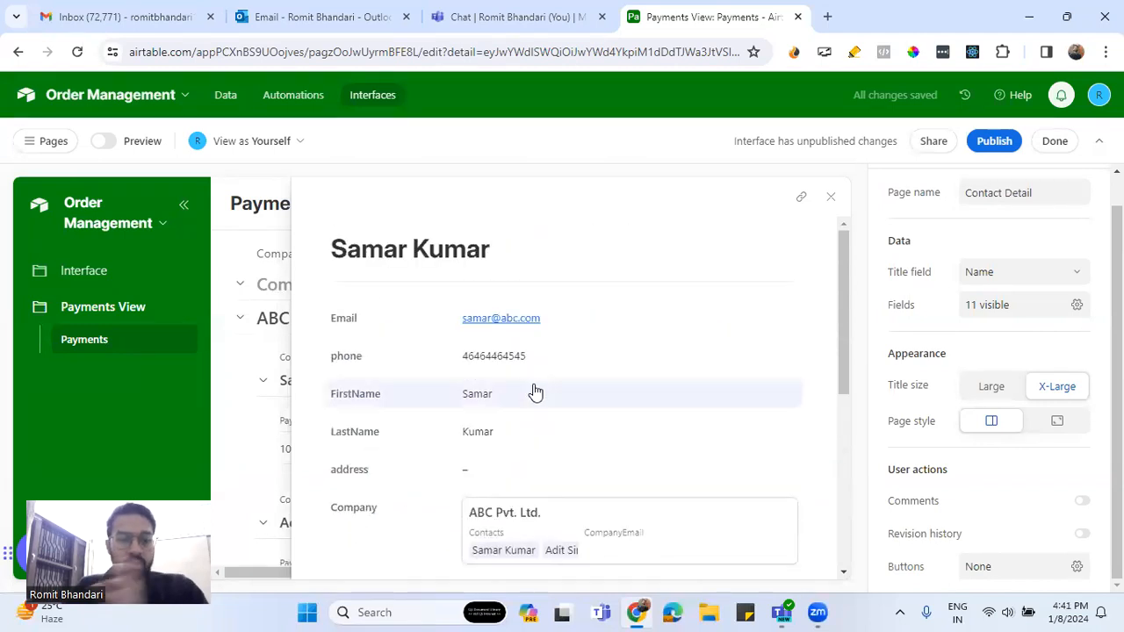
{"action": "scroll", "coordinate": [536, 392], "scroll_direction": "down", "scroll_amount": 5}
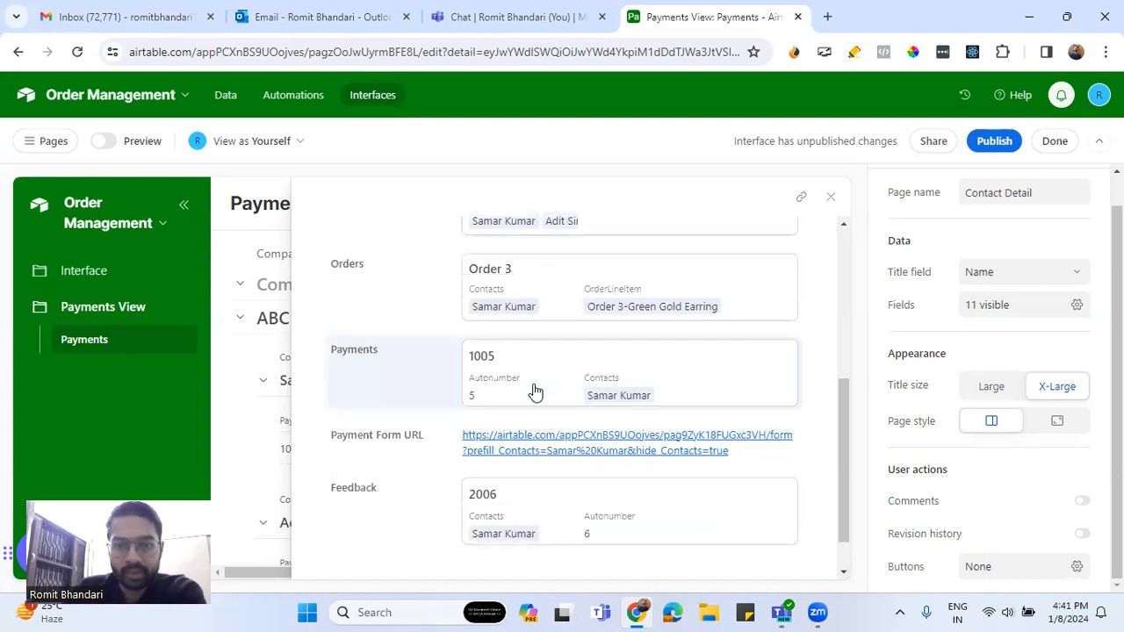
{"action": "scroll", "coordinate": [536, 392], "scroll_direction": "down", "scroll_amount": 1}
{"action": "scroll", "coordinate": [533, 393], "scroll_direction": "up", "scroll_amount": 2}
{"action": "scroll", "coordinate": [532, 392], "scroll_direction": "down", "scroll_amount": 2}
{"action": "scroll", "coordinate": [568, 459], "scroll_direction": "up", "scroll_amount": 4}
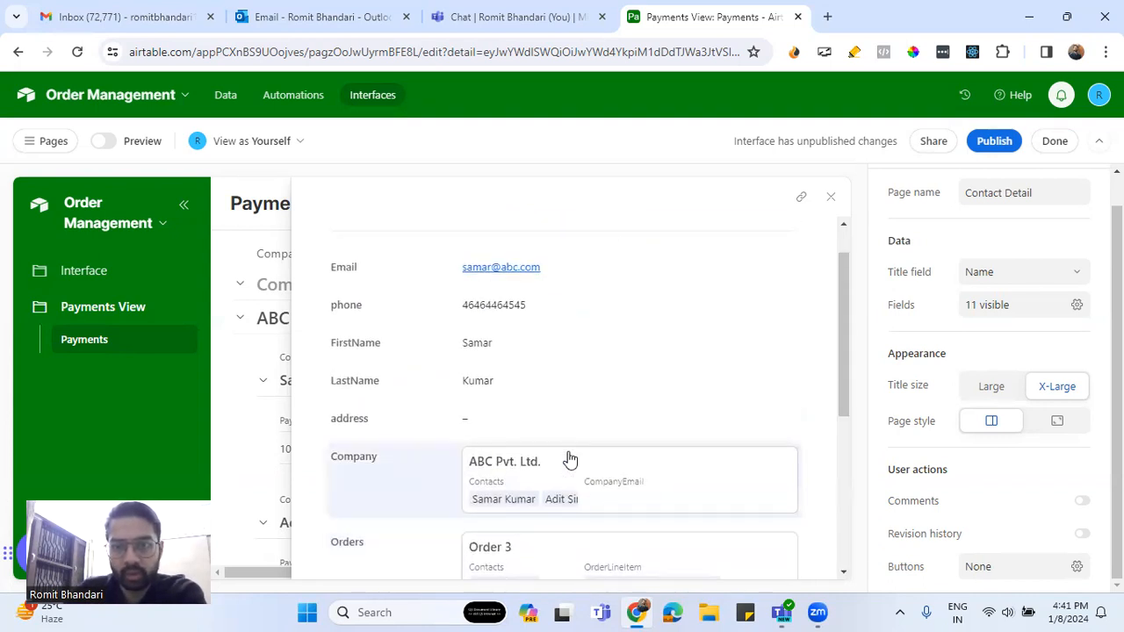
{"action": "scroll", "coordinate": [568, 460], "scroll_direction": "down", "scroll_amount": 1}
{"action": "scroll", "coordinate": [567, 448], "scroll_direction": "down", "scroll_amount": 1}
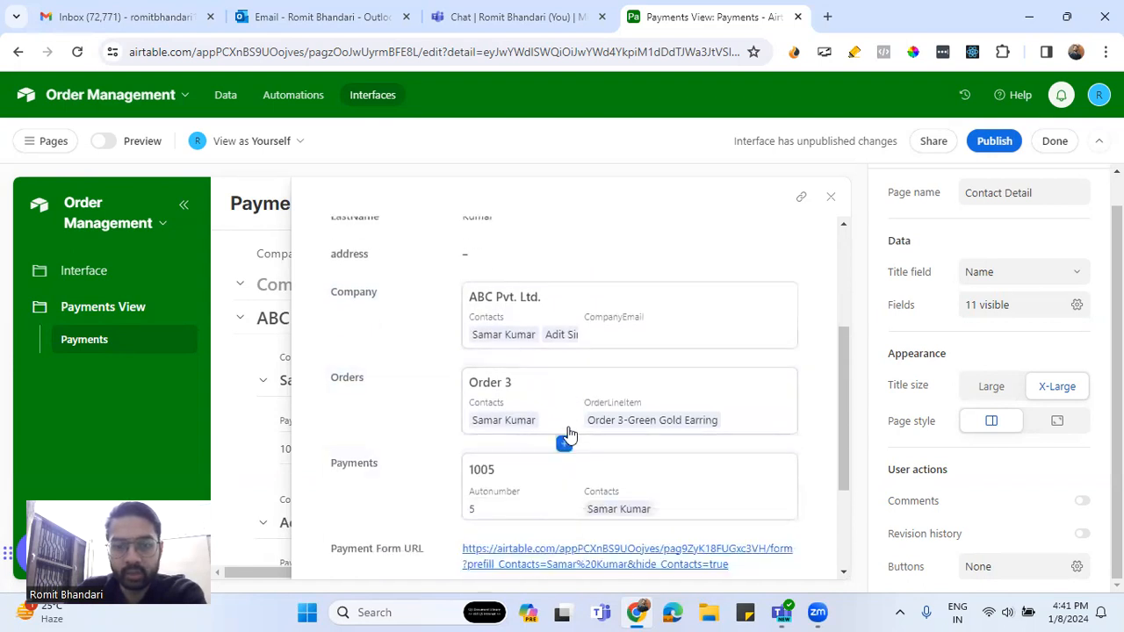
{"action": "scroll", "coordinate": [565, 433], "scroll_direction": "down", "scroll_amount": 2}
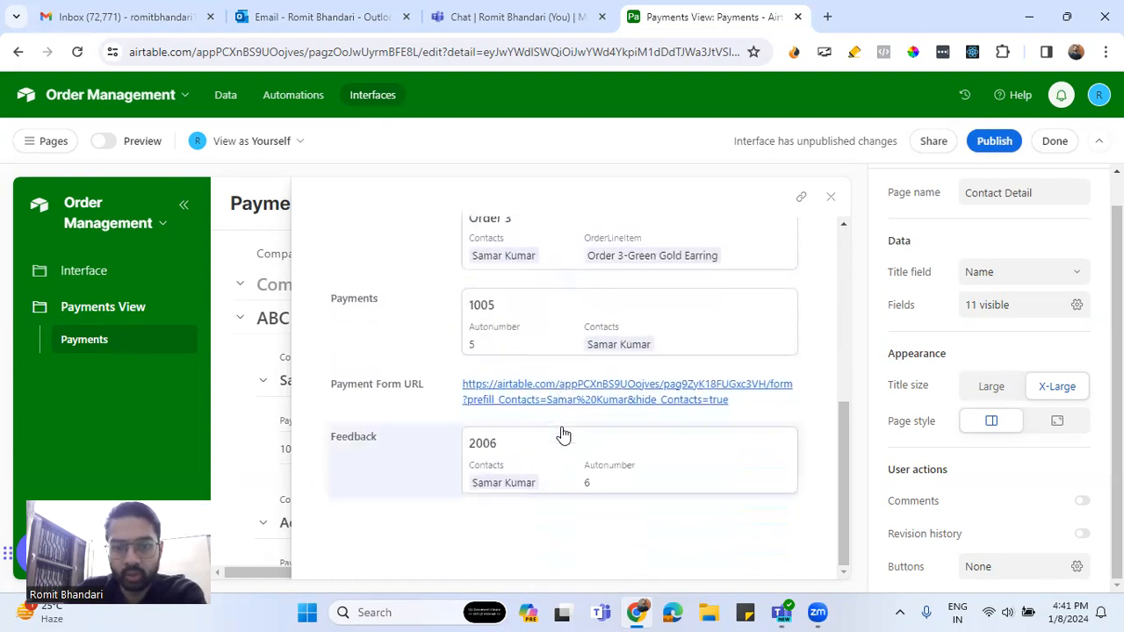
{"action": "scroll", "coordinate": [562, 439], "scroll_direction": "up", "scroll_amount": 4}
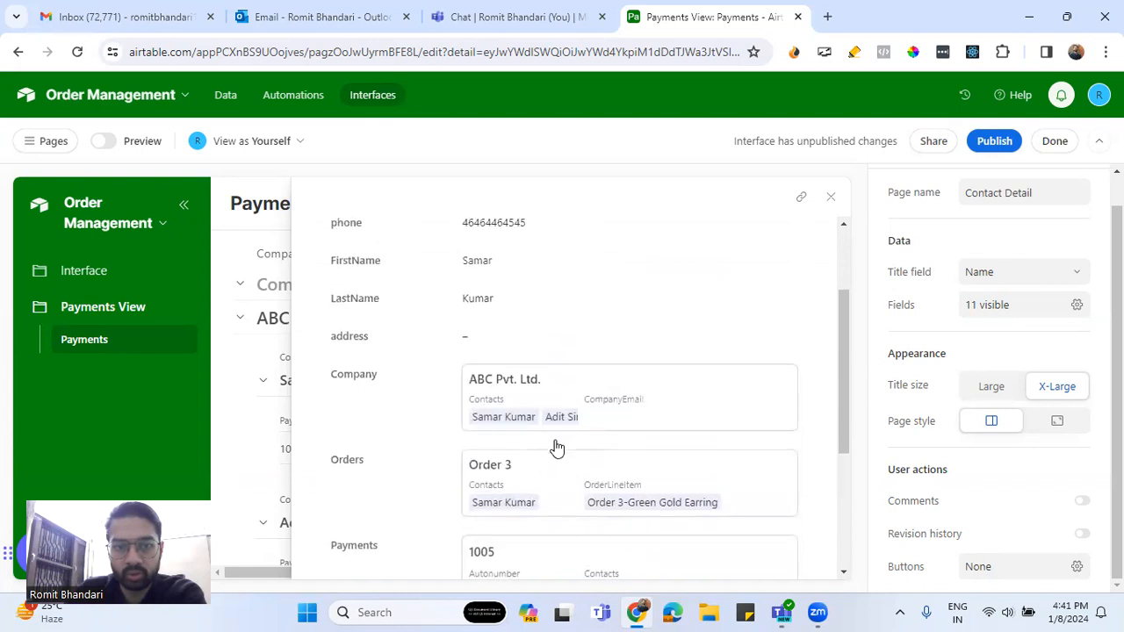
{"action": "scroll", "coordinate": [555, 448], "scroll_direction": "down", "scroll_amount": 2}
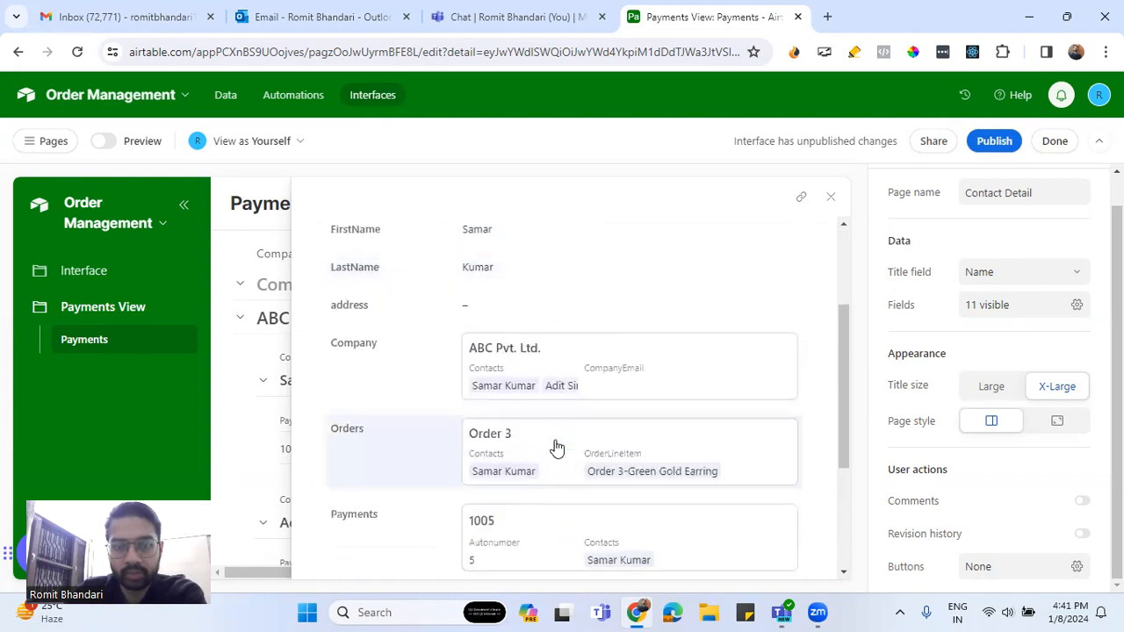
{"action": "scroll", "coordinate": [544, 436], "scroll_direction": "down", "scroll_amount": 1}
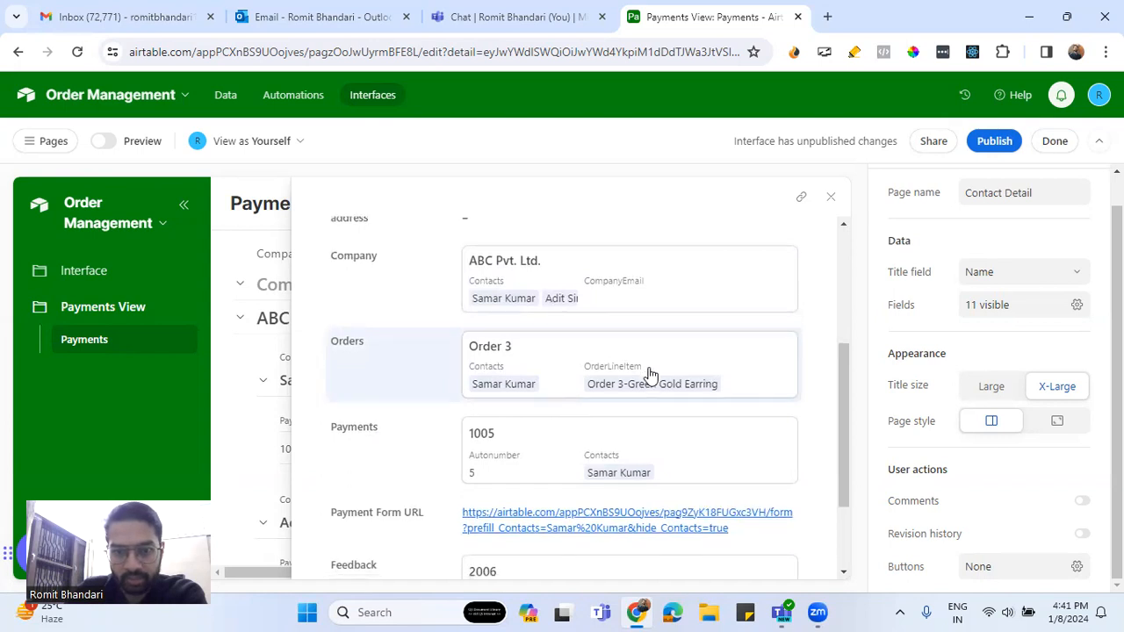
{"action": "scroll", "coordinate": [615, 380], "scroll_direction": "down", "scroll_amount": 1}
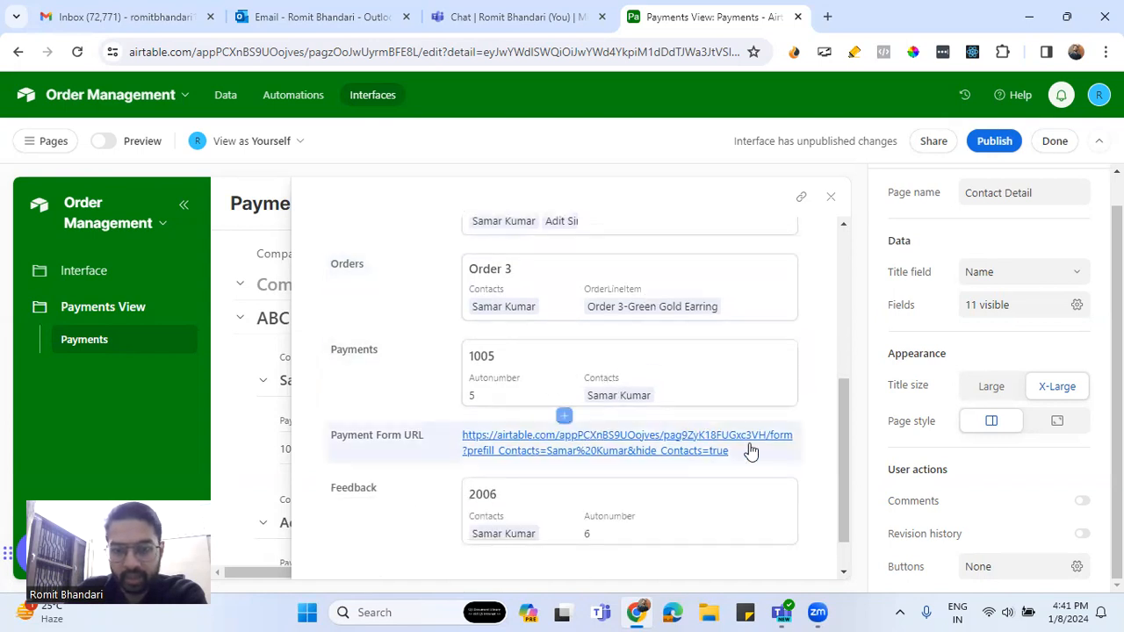
Remove the Payment Form URL field from the Contact Detail page and close it
{"action": "mouse_move", "coordinate": [567, 429]}
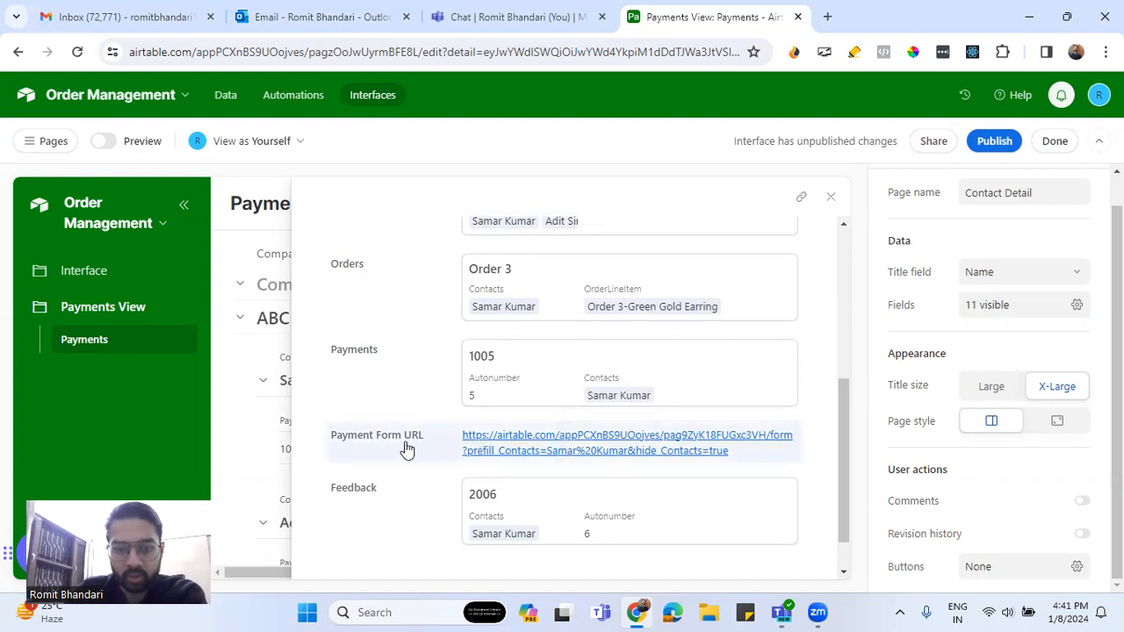
{"action": "left_click", "coordinate": [495, 446]}
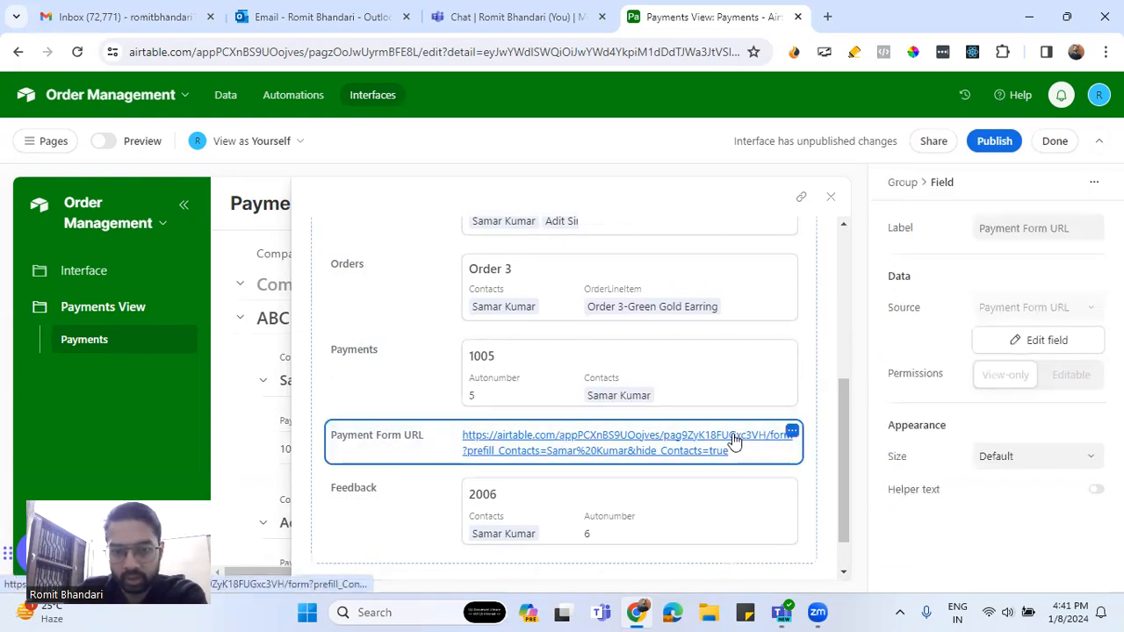
{"action": "left_click", "coordinate": [792, 432]}
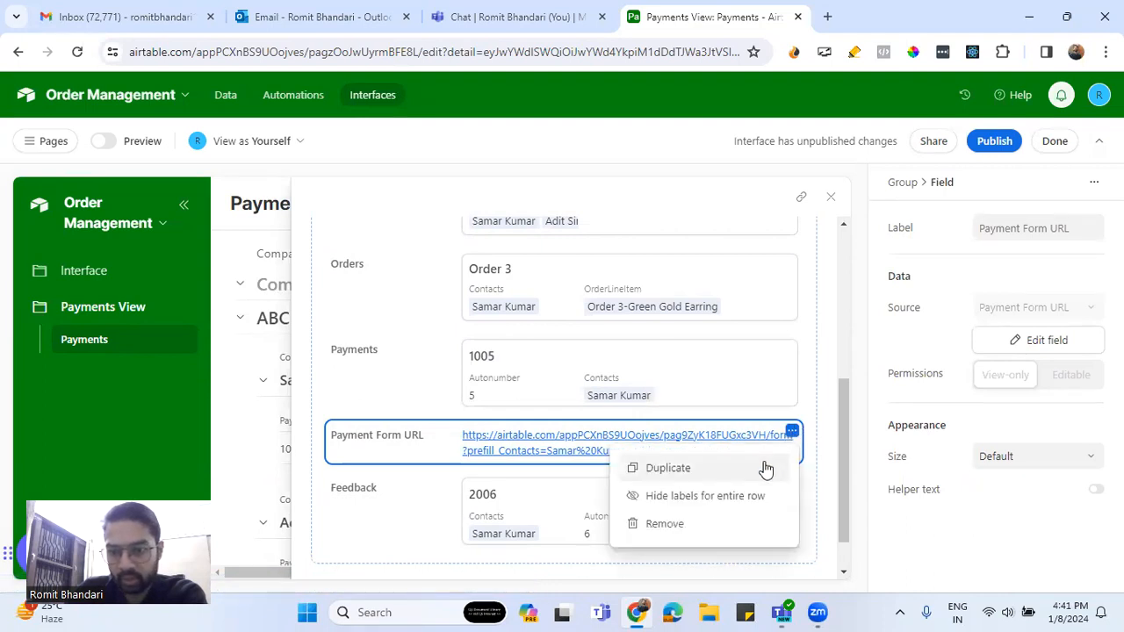
{"action": "left_click", "coordinate": [665, 524]}
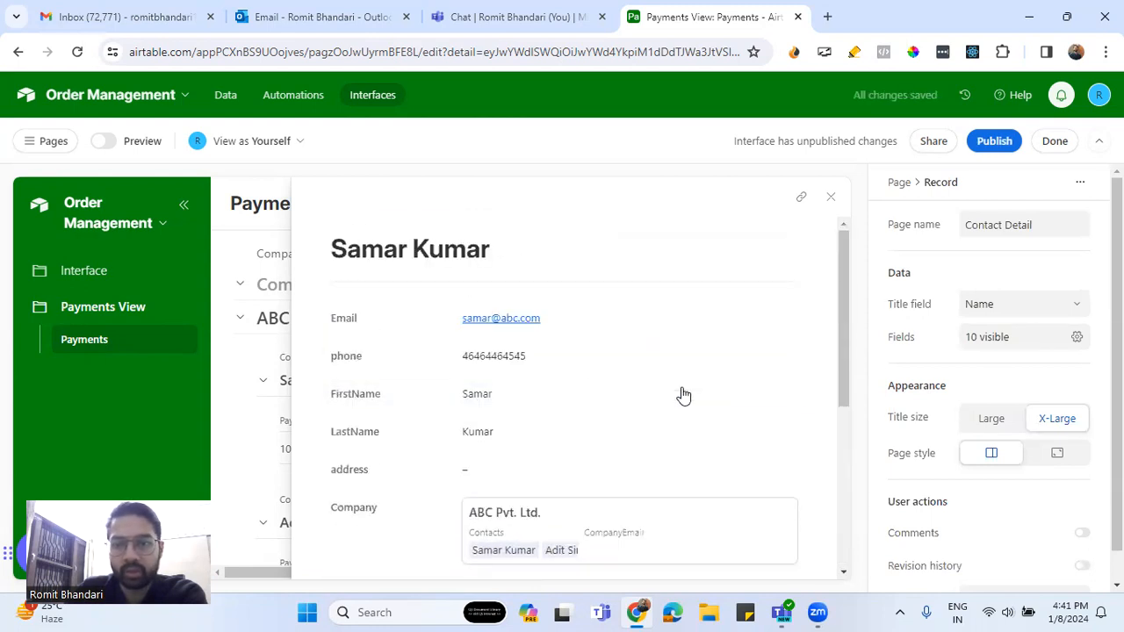
{"action": "left_click", "coordinate": [830, 197]}
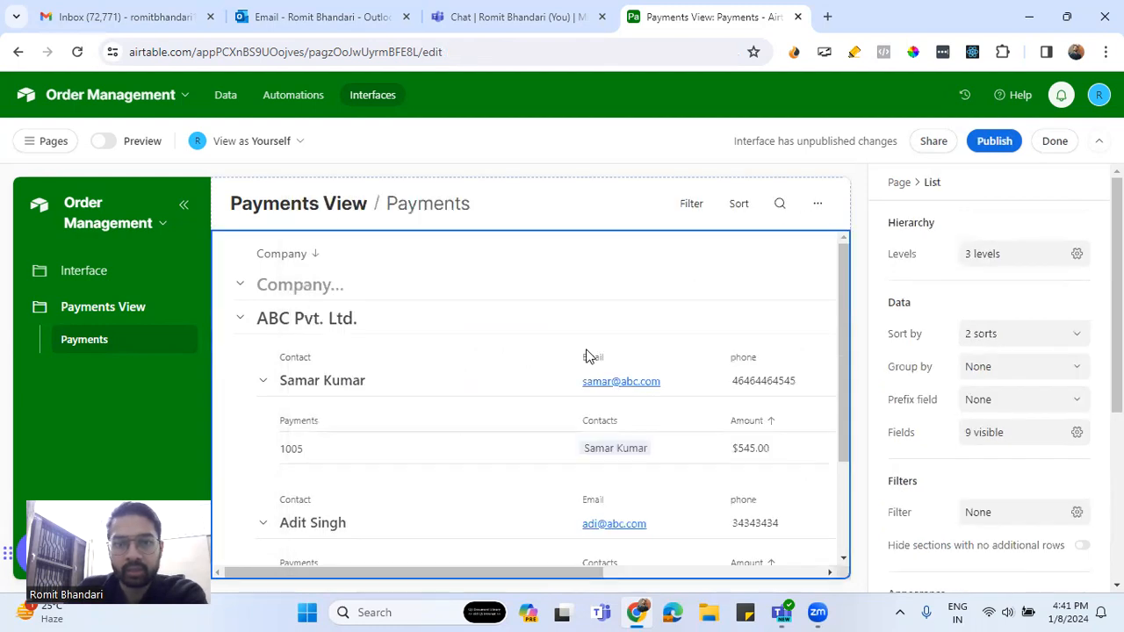
Open and review the second contact's detail page, then close it
{"action": "scroll", "coordinate": [434, 462], "scroll_direction": "down", "scroll_amount": 1}
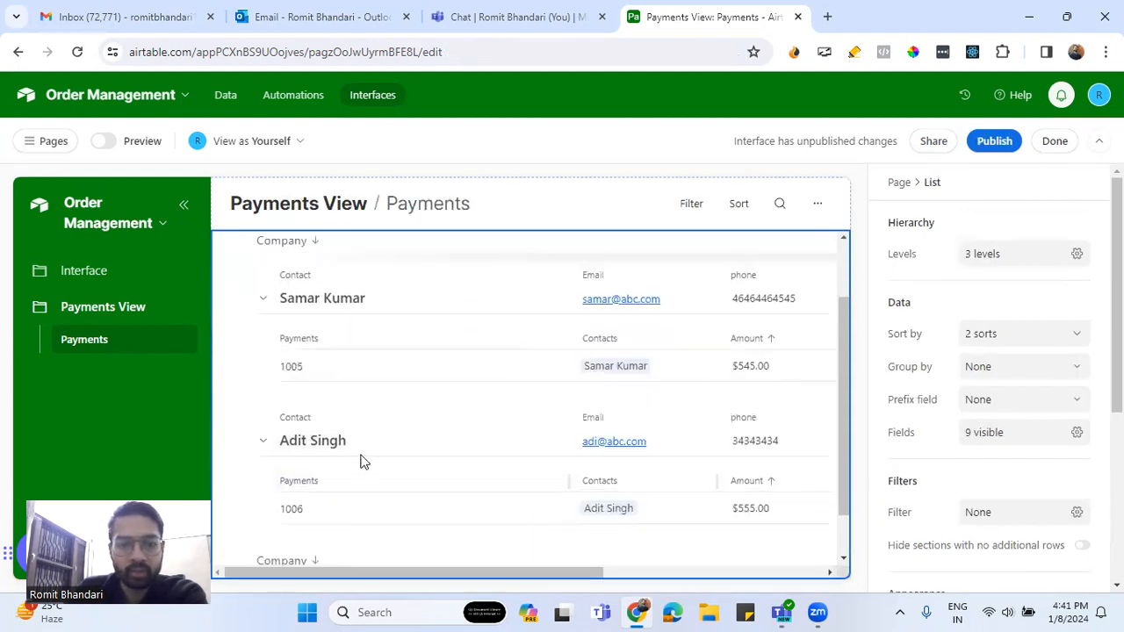
{"action": "left_click", "coordinate": [534, 423]}
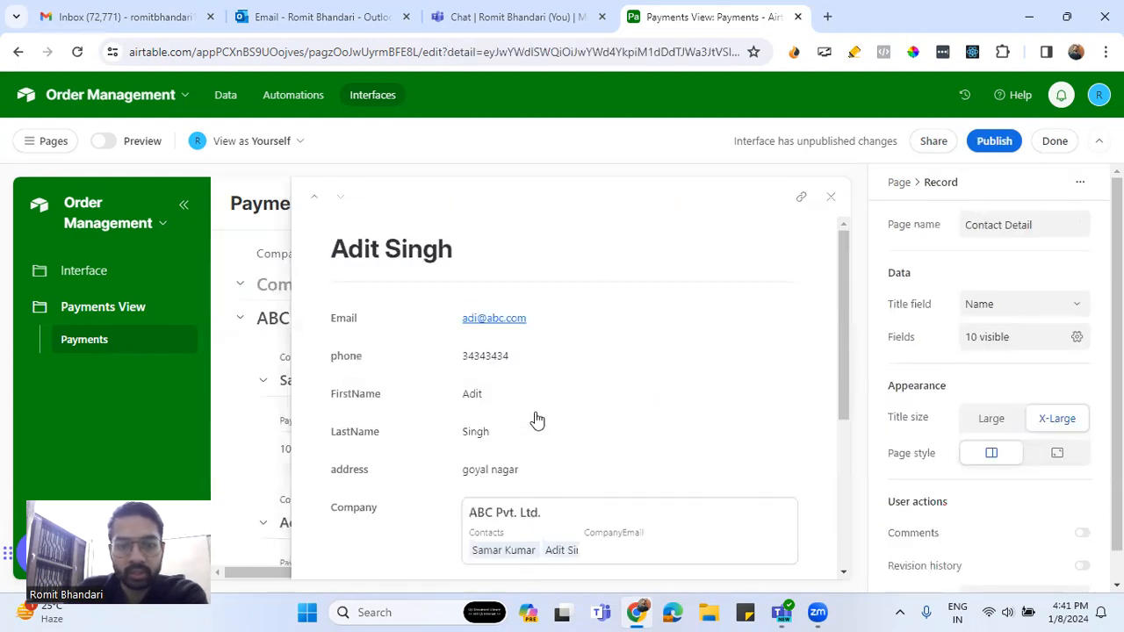
{"action": "scroll", "coordinate": [537, 420], "scroll_direction": "down", "scroll_amount": 3}
{"action": "scroll", "coordinate": [536, 419], "scroll_direction": "up", "scroll_amount": 3}
{"action": "scroll", "coordinate": [537, 420], "scroll_direction": "down", "scroll_amount": 3}
{"action": "scroll", "coordinate": [537, 420], "scroll_direction": "up", "scroll_amount": 3}
{"action": "left_click", "coordinate": [830, 196]}
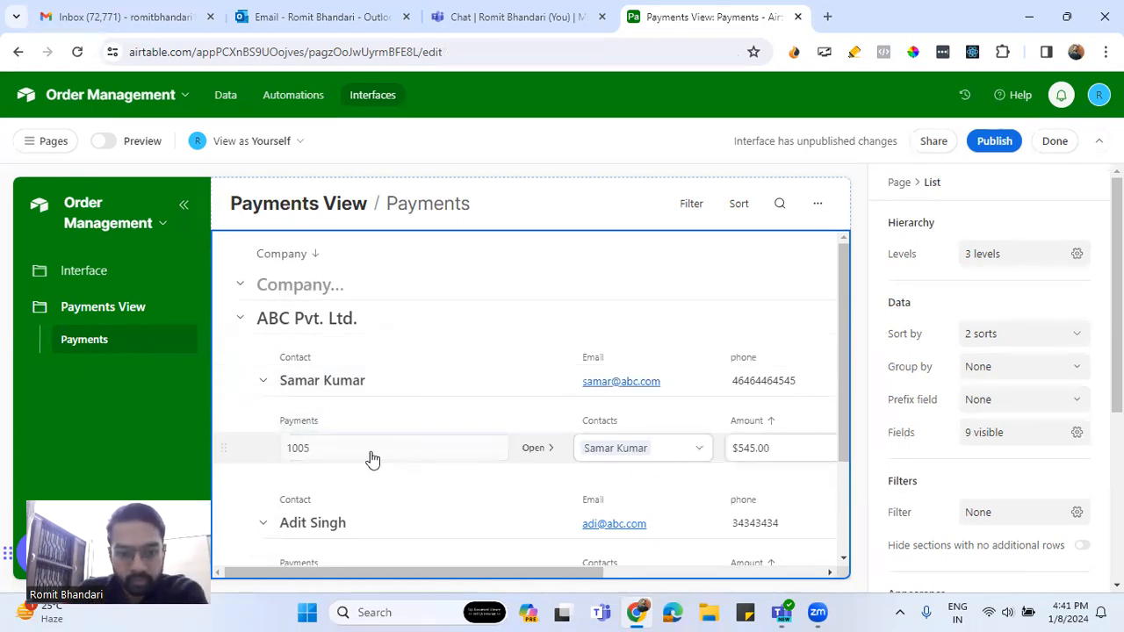
Remove the Autonumber field from payment 1005's detail page, leaving six fields
{"action": "left_click", "coordinate": [545, 452]}
{"action": "scroll", "coordinate": [511, 394], "scroll_direction": "down", "scroll_amount": 2}
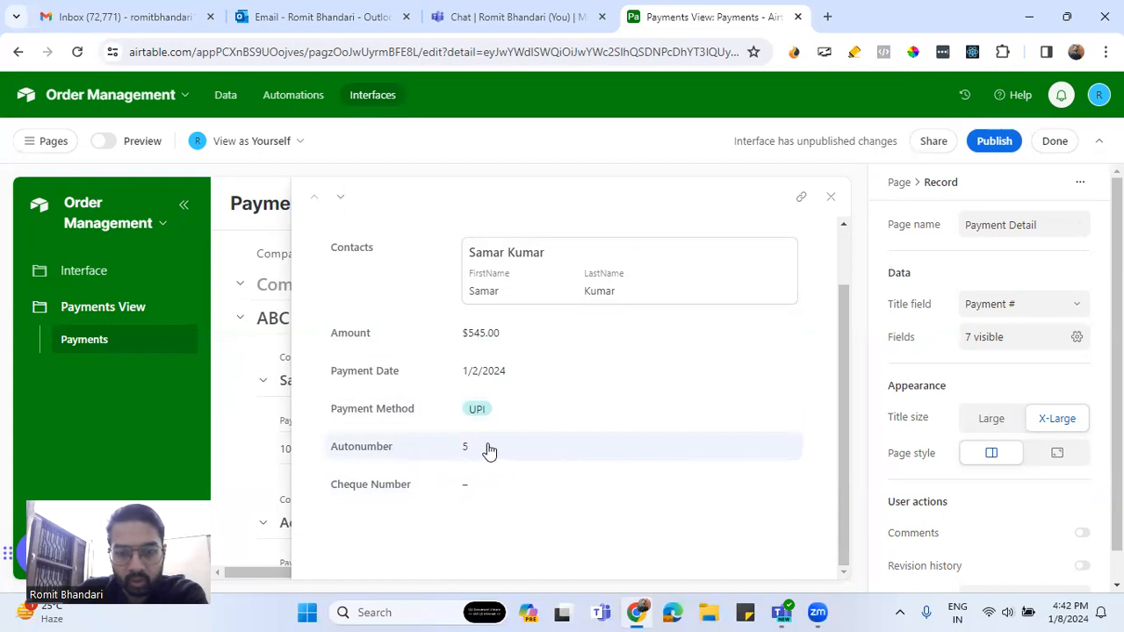
{"action": "left_click", "coordinate": [536, 450]}
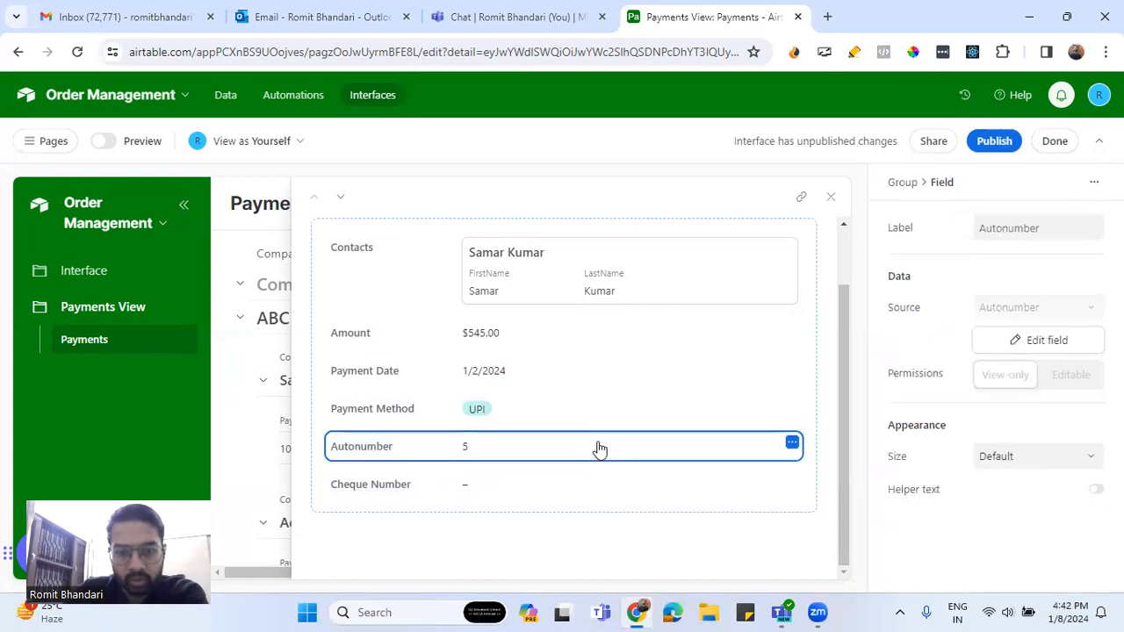
{"action": "left_click", "coordinate": [792, 443]}
{"action": "left_click", "coordinate": [665, 536]}
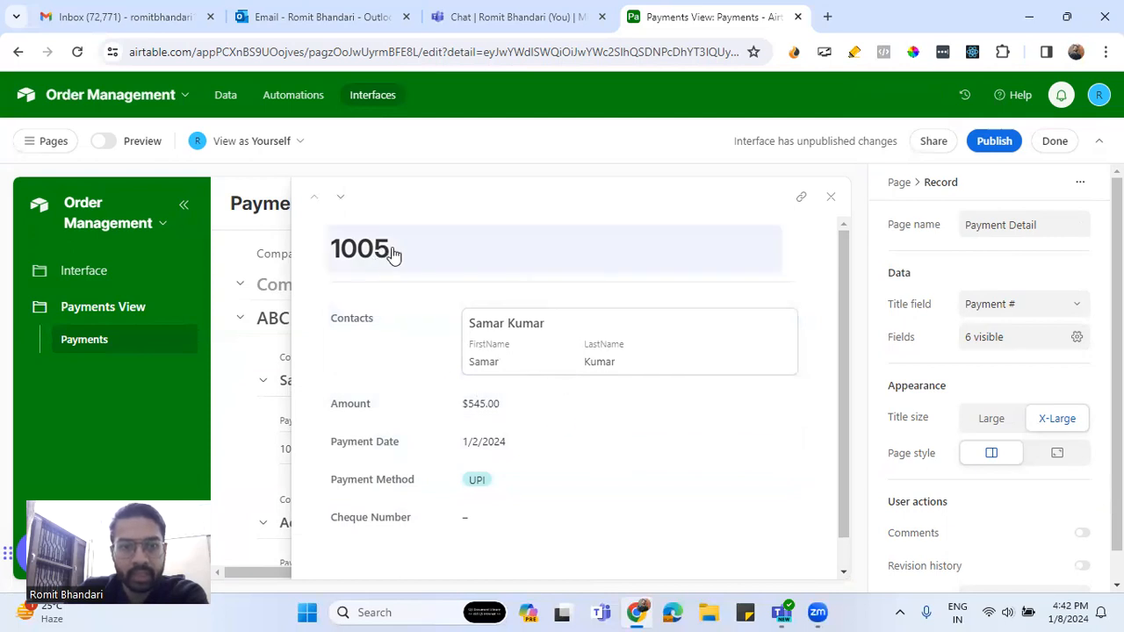
{"action": "scroll", "coordinate": [615, 484], "scroll_direction": "down", "scroll_amount": 1}
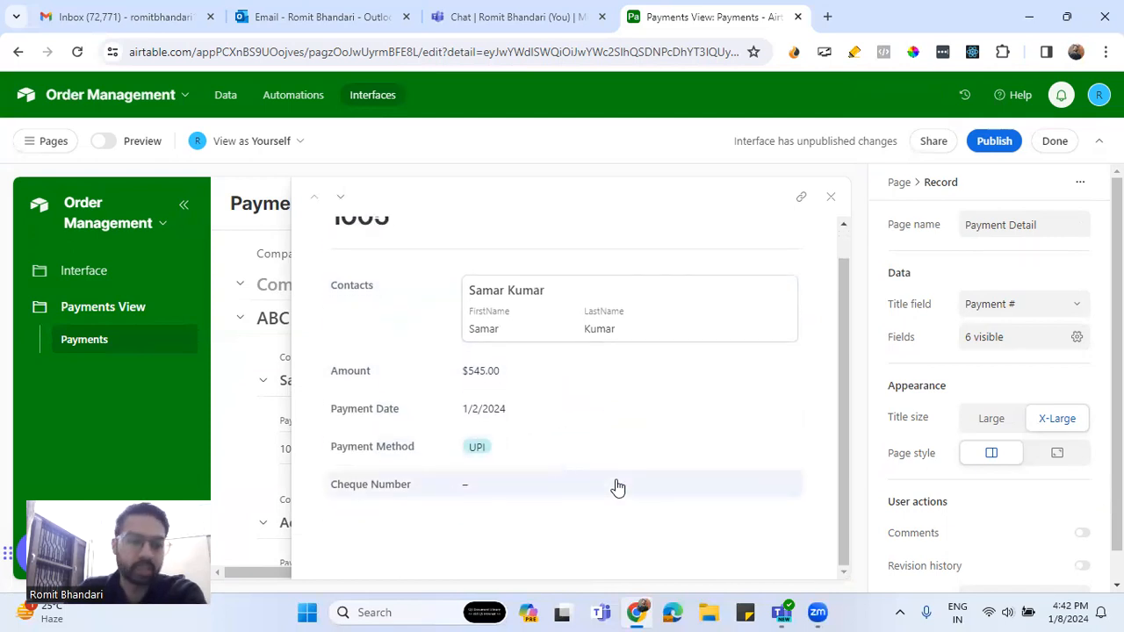
{"action": "left_click", "coordinate": [831, 196]}
Allow company records to open and review Appicenter AI's 3-field Company Detail page
{"action": "scroll", "coordinate": [437, 451], "scroll_direction": "down", "scroll_amount": 3}
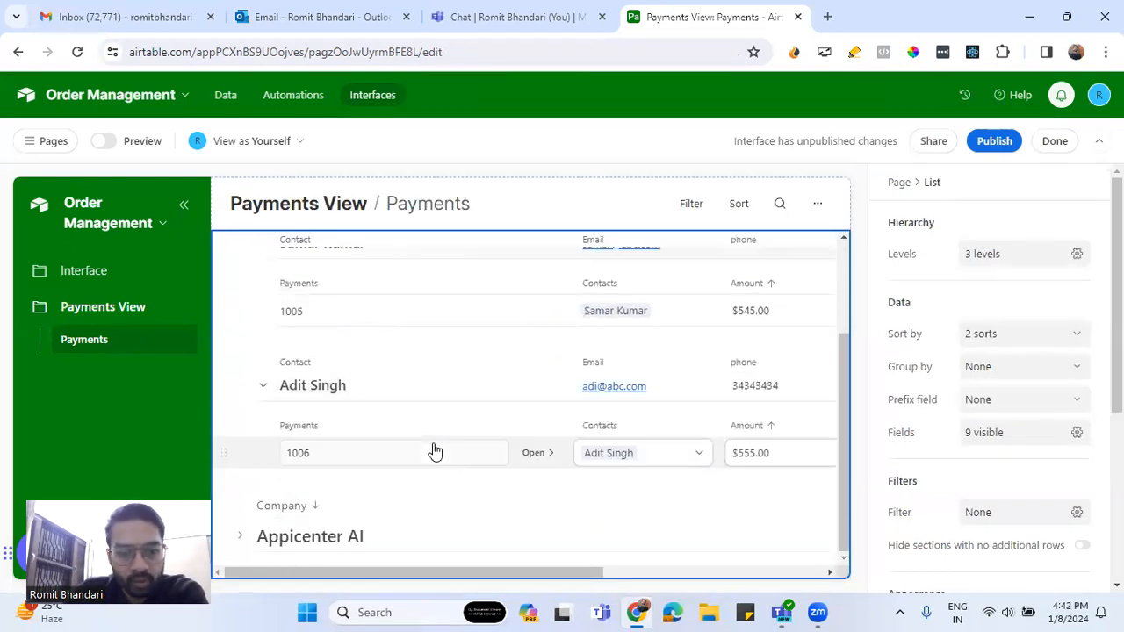
{"action": "left_click", "coordinate": [344, 543]}
{"action": "left_click", "coordinate": [412, 543]}
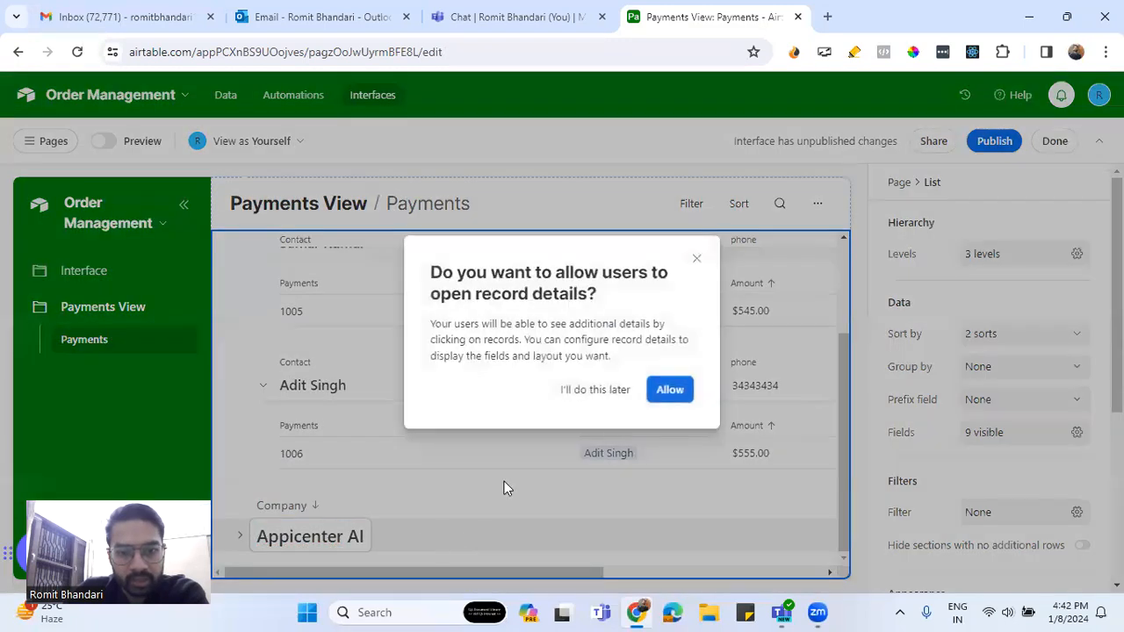
{"action": "left_click", "coordinate": [669, 391]}
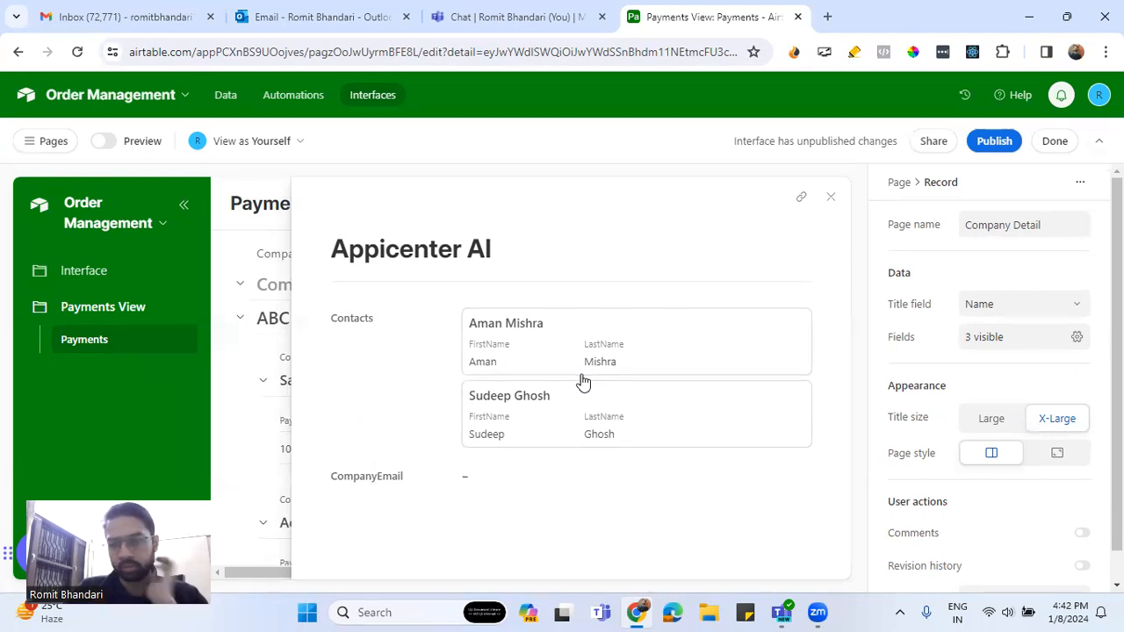
{"action": "left_click", "coordinate": [831, 197]}
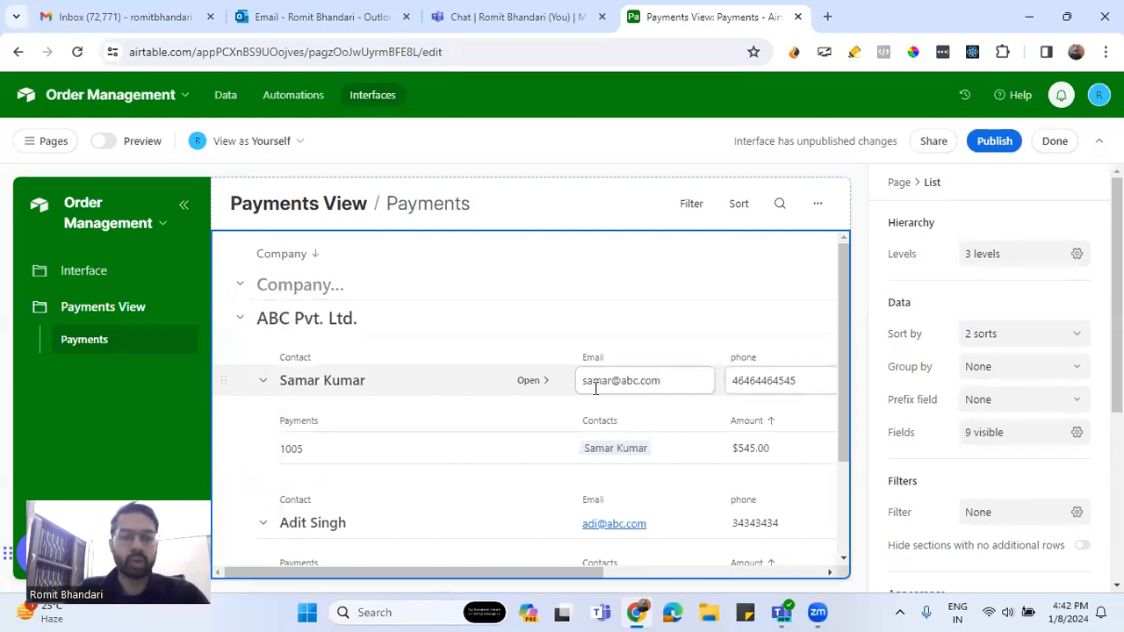
Scroll back to the ABC Pvt. Ltd. group showing payment 1005 at $545.00
{"action": "scroll", "coordinate": [596, 389], "scroll_direction": "down", "scroll_amount": 3}
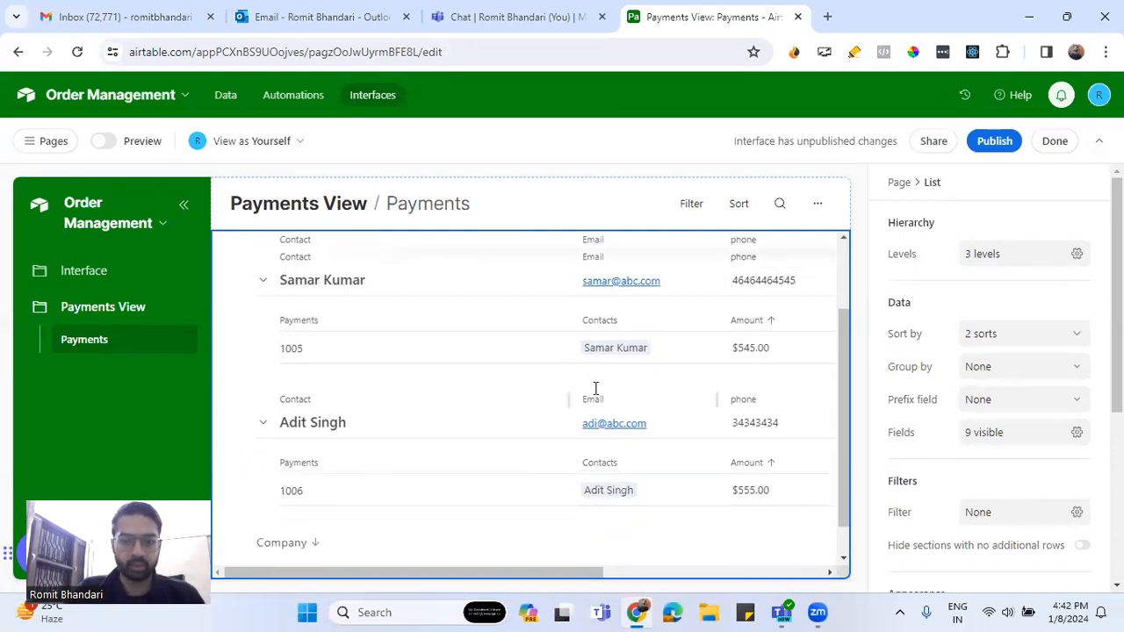
{"action": "left_click", "coordinate": [656, 390]}
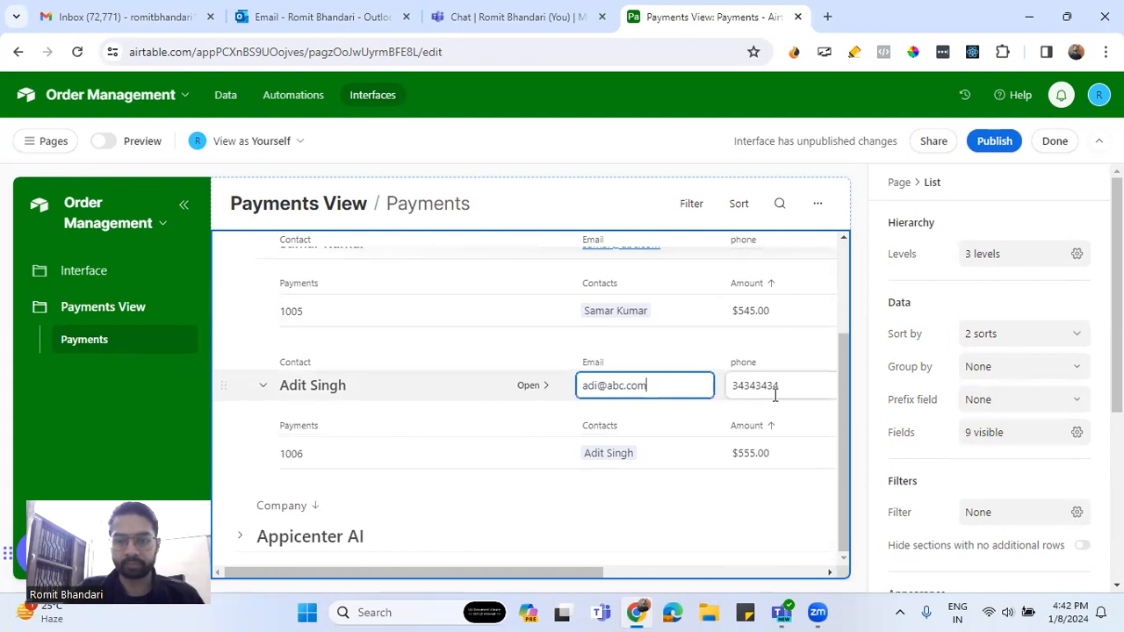
{"action": "scroll", "coordinate": [944, 519], "scroll_direction": "down", "scroll_amount": 5}
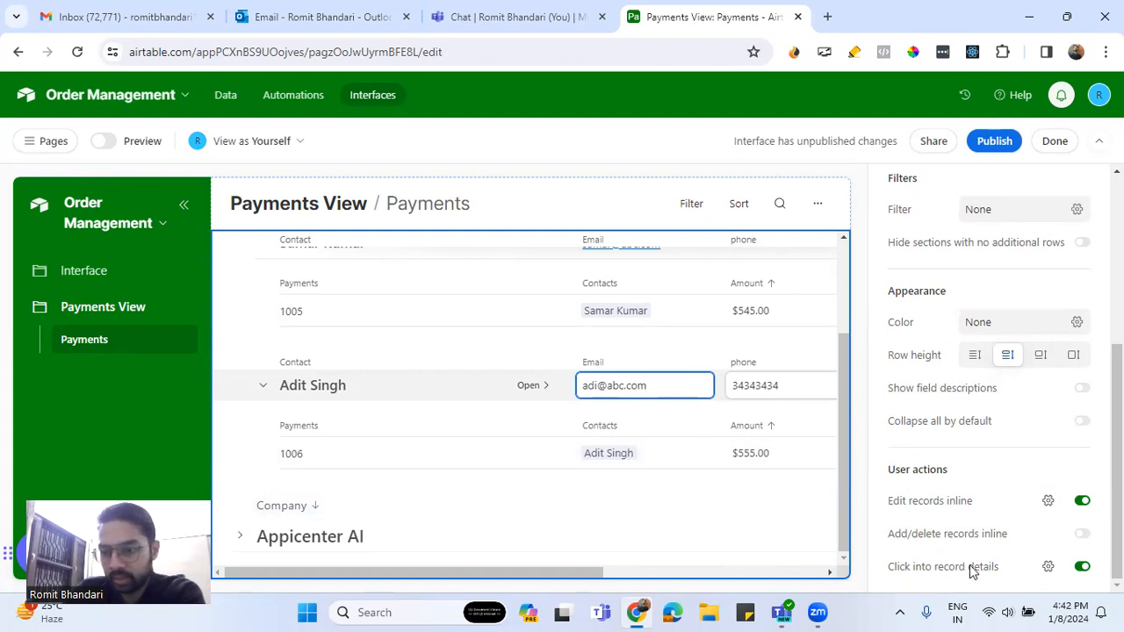
{"action": "scroll", "coordinate": [950, 454], "scroll_direction": "up", "scroll_amount": 3}
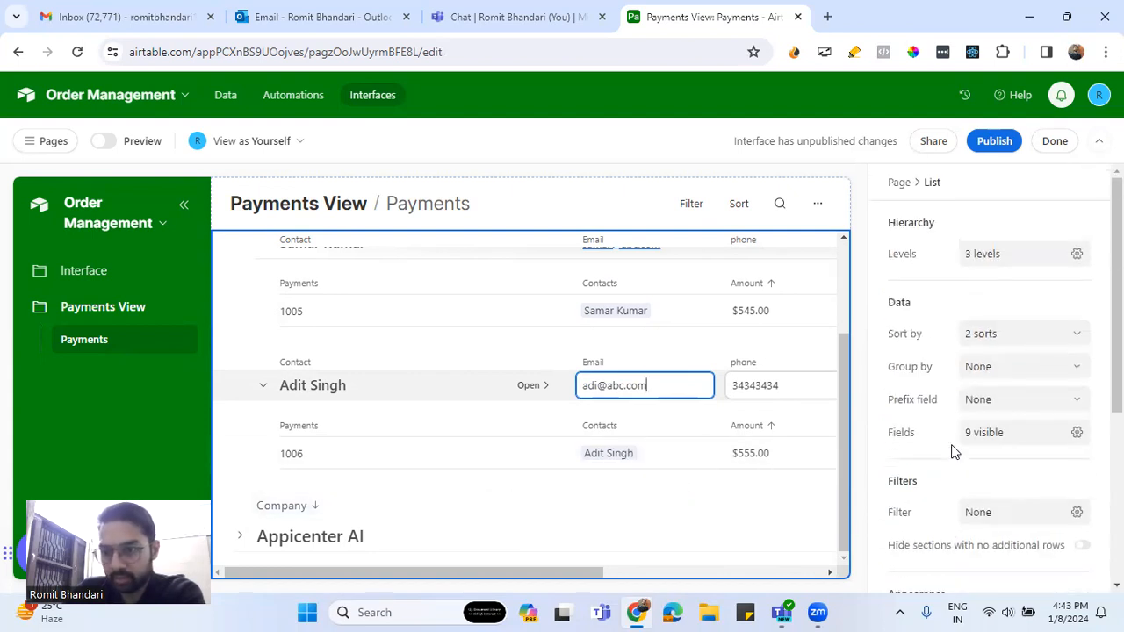
{"action": "scroll", "coordinate": [521, 331], "scroll_direction": "up", "scroll_amount": 3}
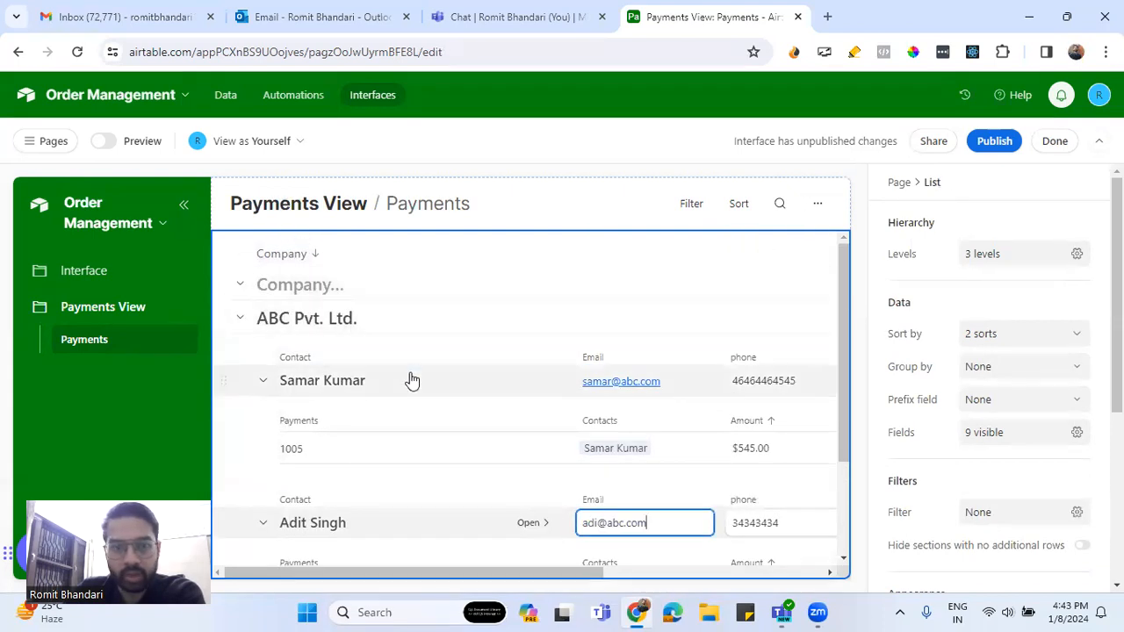
Inspect the phone and Email fields on a contact's detail page, then close it
{"action": "left_click", "coordinate": [535, 383]}
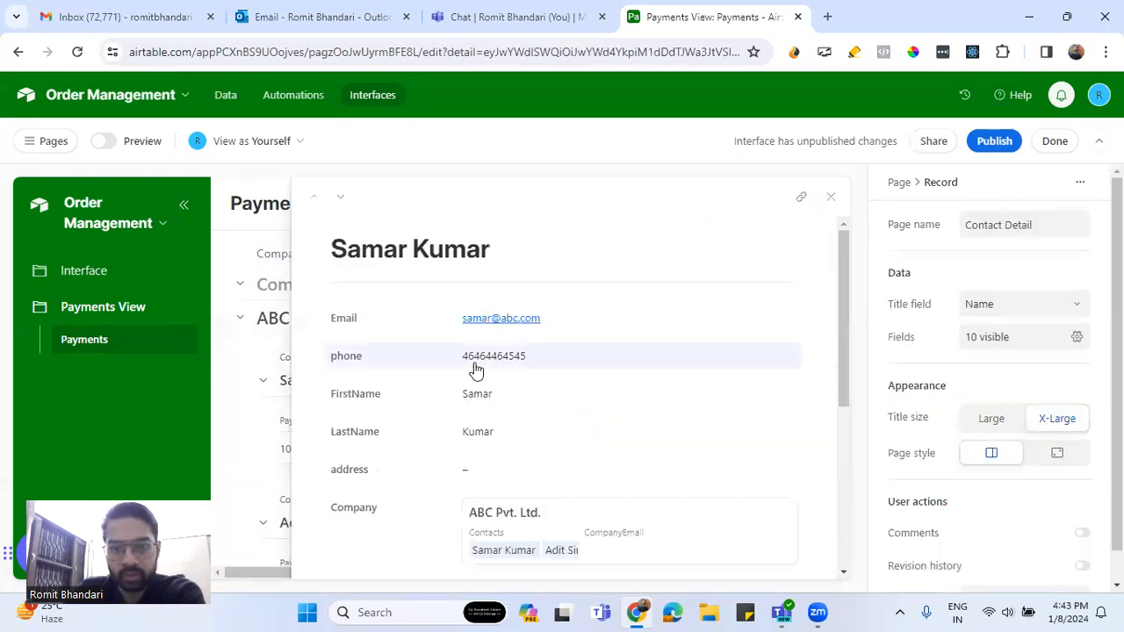
{"action": "scroll", "coordinate": [550, 375], "scroll_direction": "down", "scroll_amount": 5}
{"action": "scroll", "coordinate": [550, 376], "scroll_direction": "up", "scroll_amount": 3}
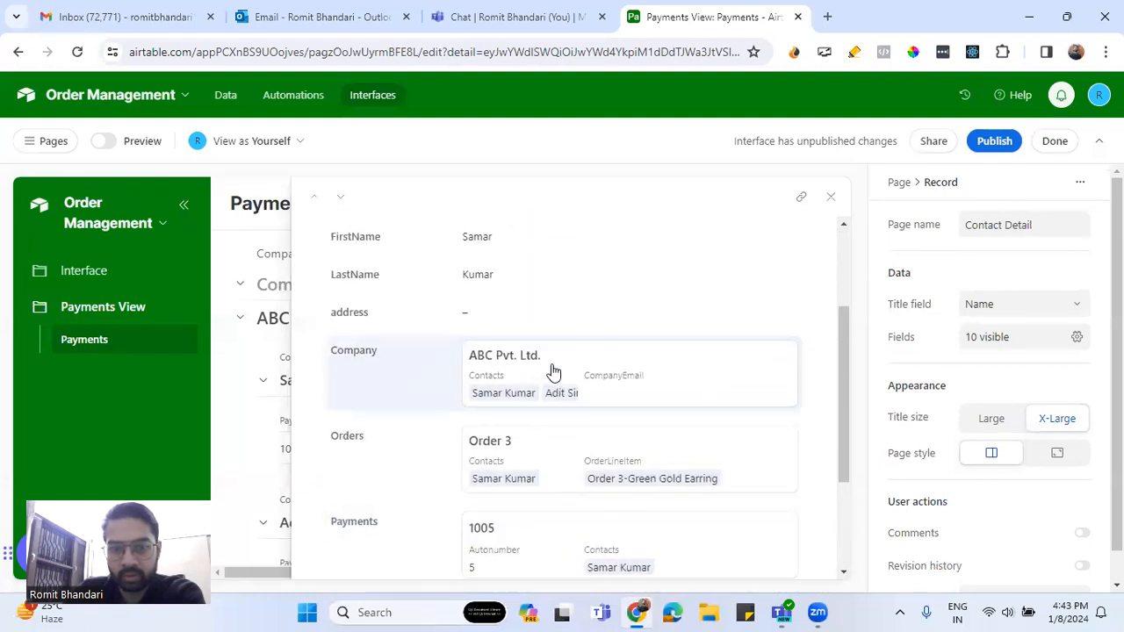
{"action": "left_click", "coordinate": [546, 358]}
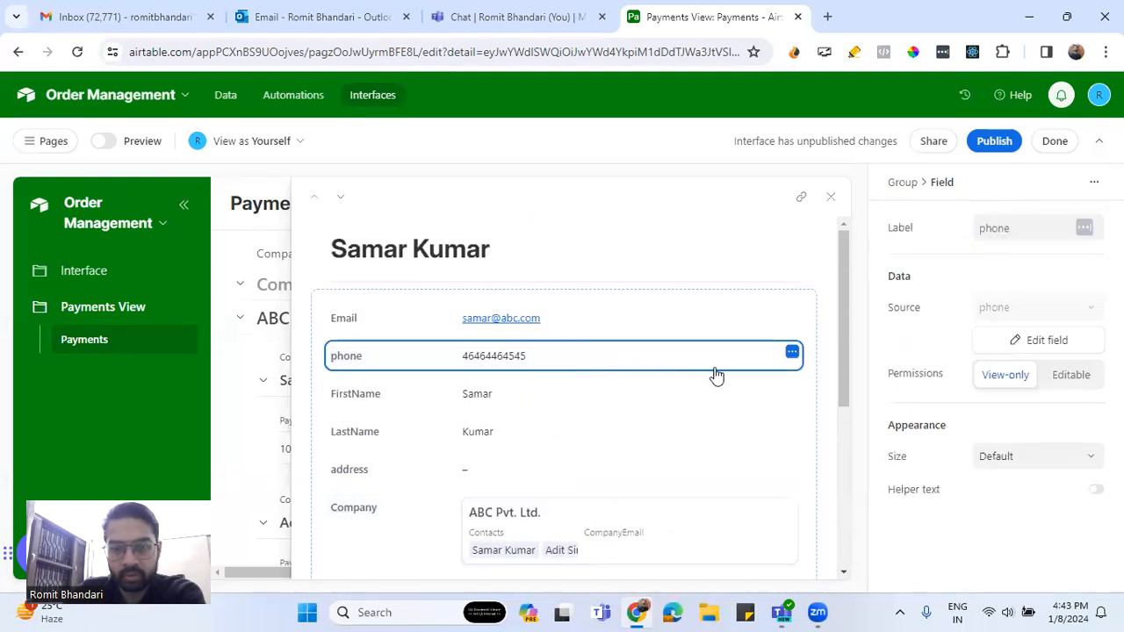
{"action": "left_click", "coordinate": [792, 354]}
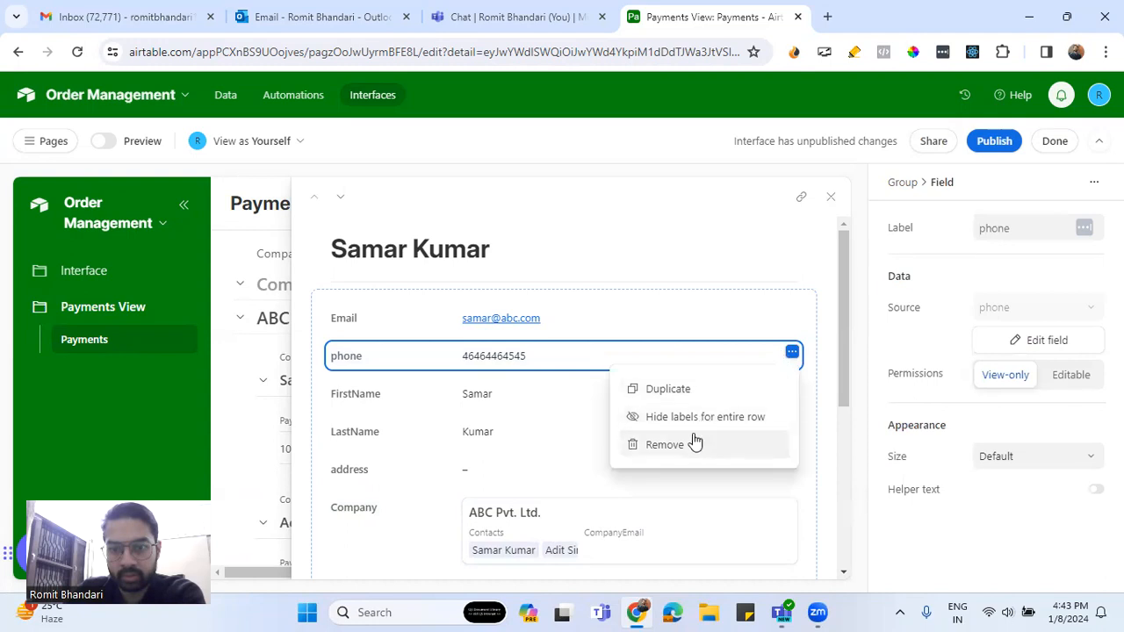
{"action": "left_click", "coordinate": [672, 256]}
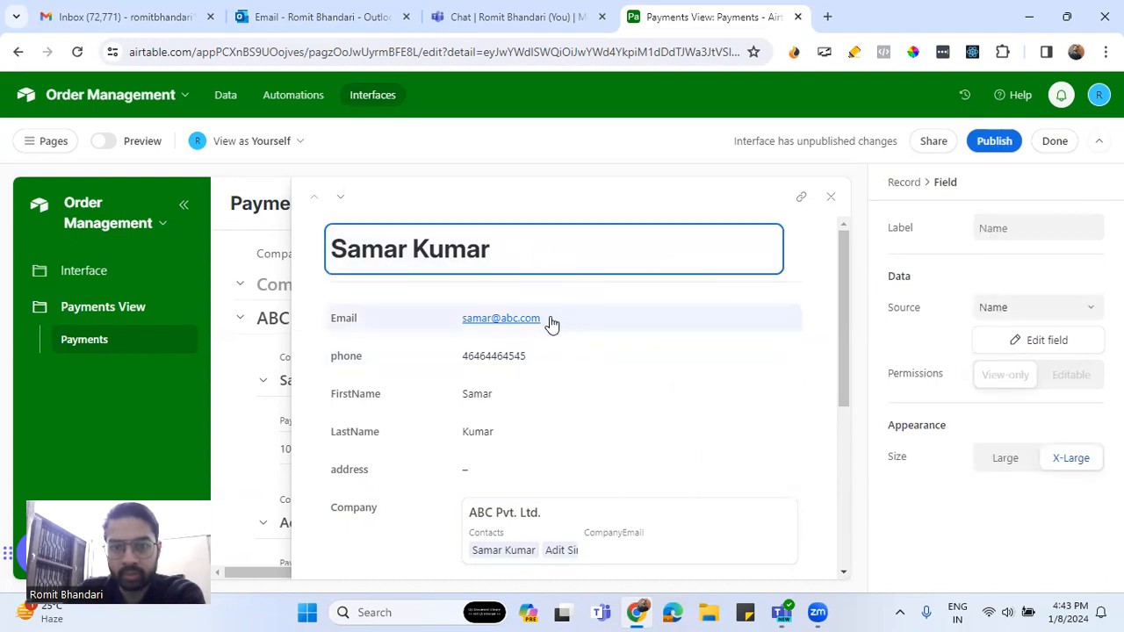
{"action": "left_click", "coordinate": [549, 321]}
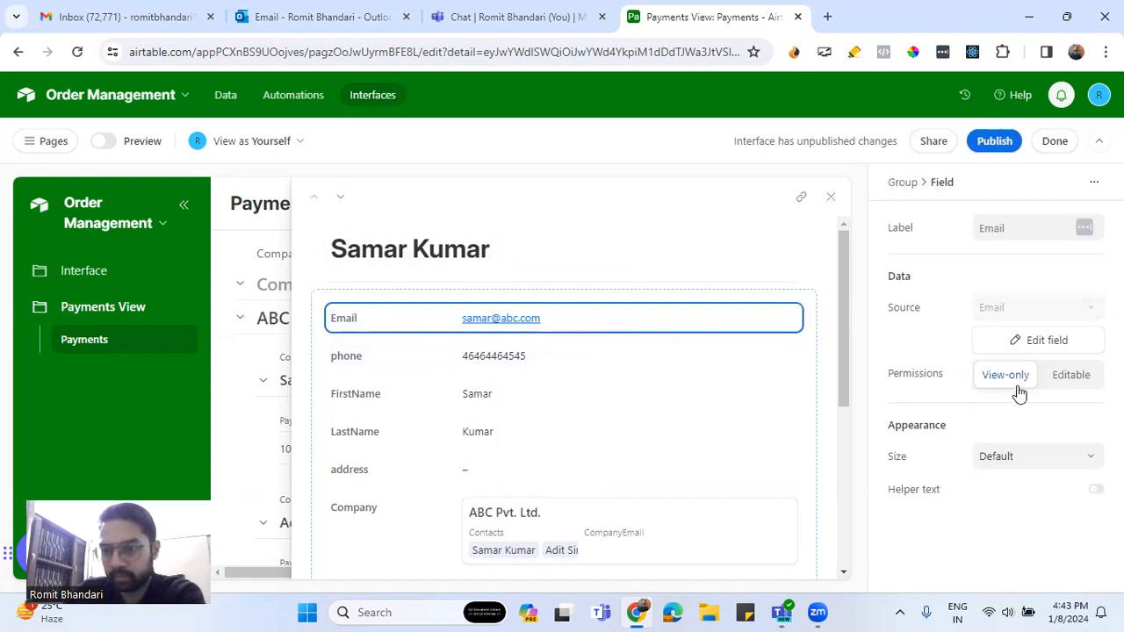
{"action": "left_click", "coordinate": [831, 196]}
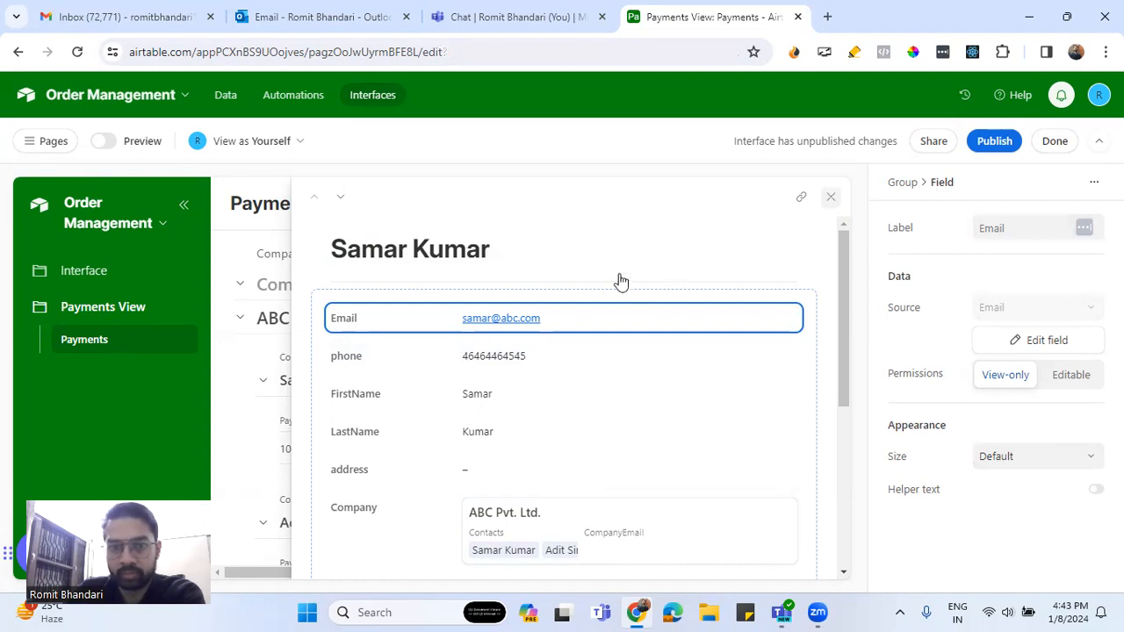
Check payment 1005's linked contact and open its payment detail page
{"action": "scroll", "coordinate": [492, 377], "scroll_direction": "down", "scroll_amount": 2}
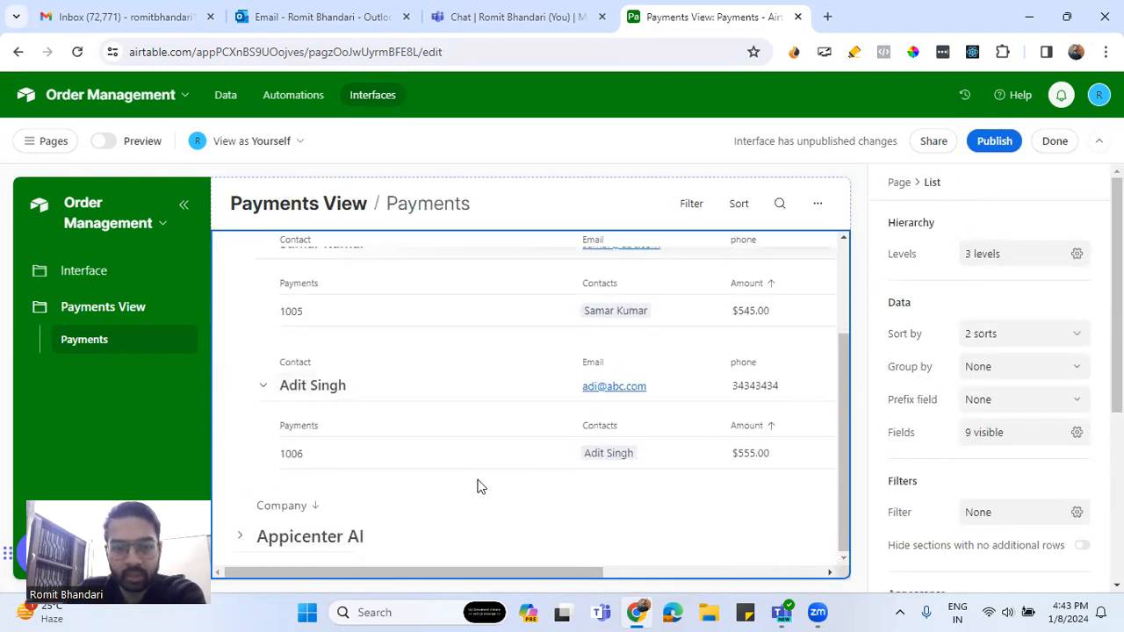
{"action": "scroll", "coordinate": [513, 388], "scroll_direction": "up", "scroll_amount": 2}
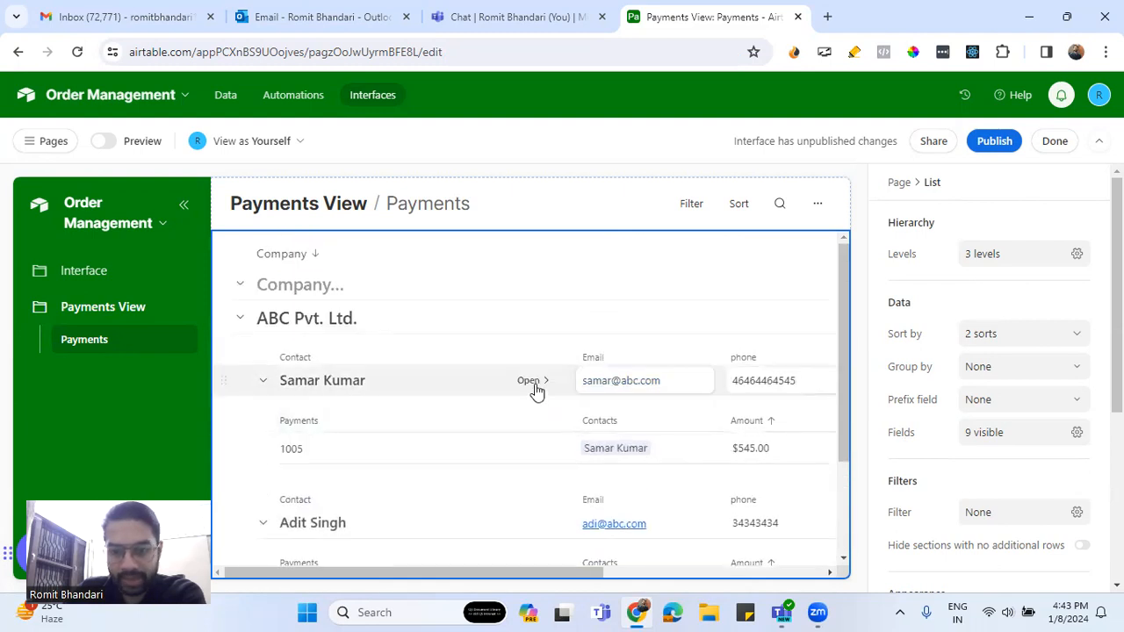
{"action": "left_click", "coordinate": [692, 450]}
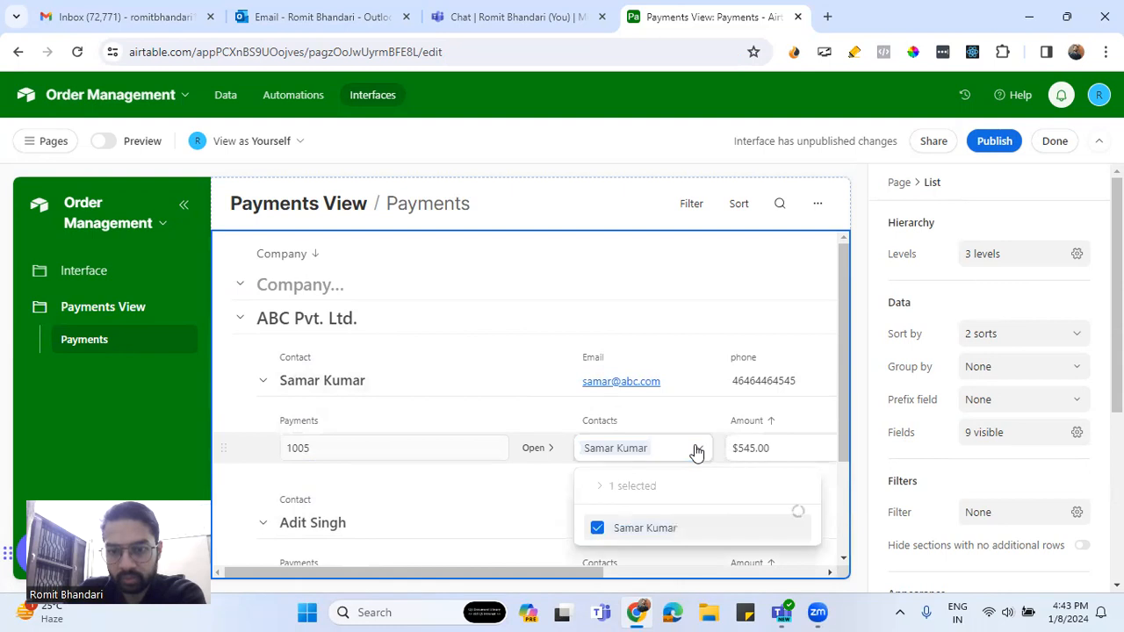
{"action": "left_click", "coordinate": [538, 450]}
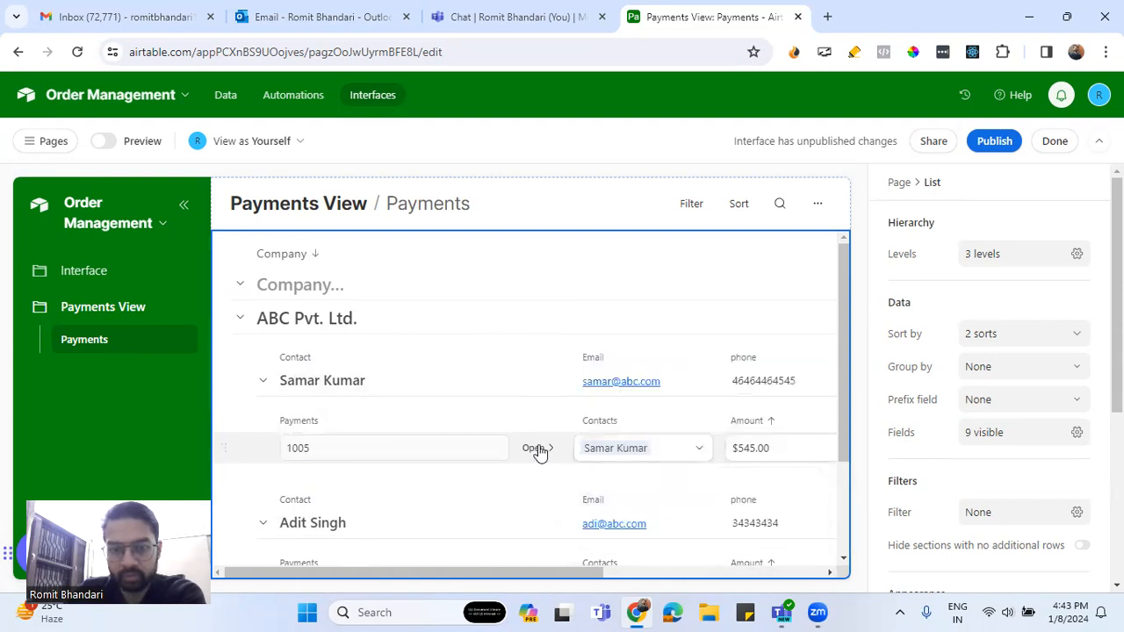
{"action": "left_click", "coordinate": [539, 451]}
{"action": "scroll", "coordinate": [525, 409], "scroll_direction": "down", "scroll_amount": 1}
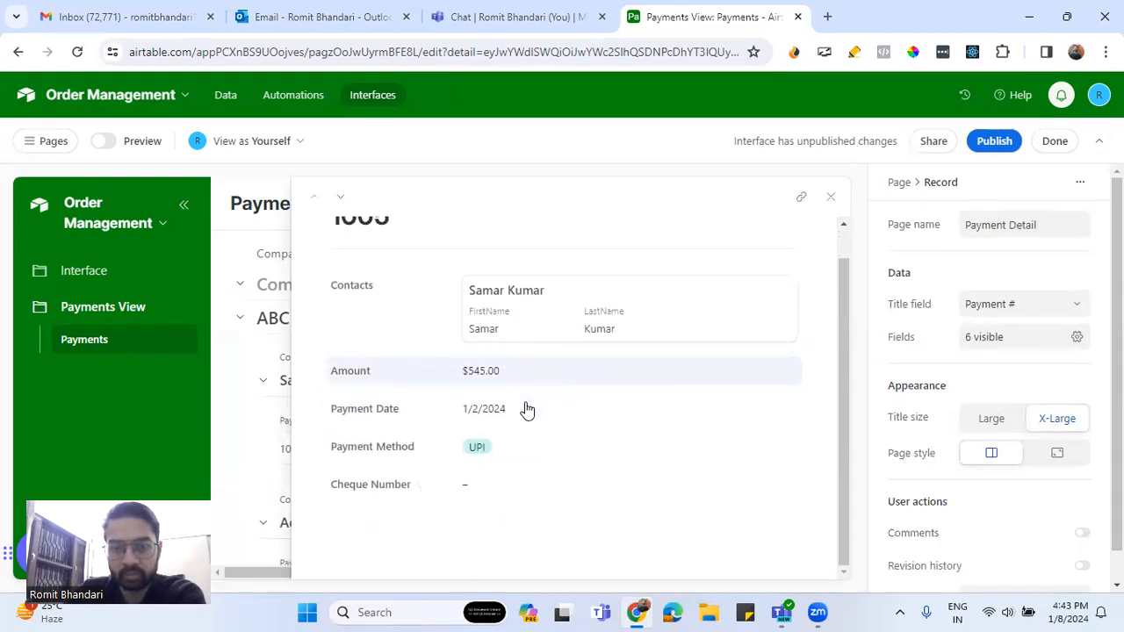
Let the Contacts field open Contact Detail pages, then start publishing Payments View
{"action": "left_click", "coordinate": [562, 317]}
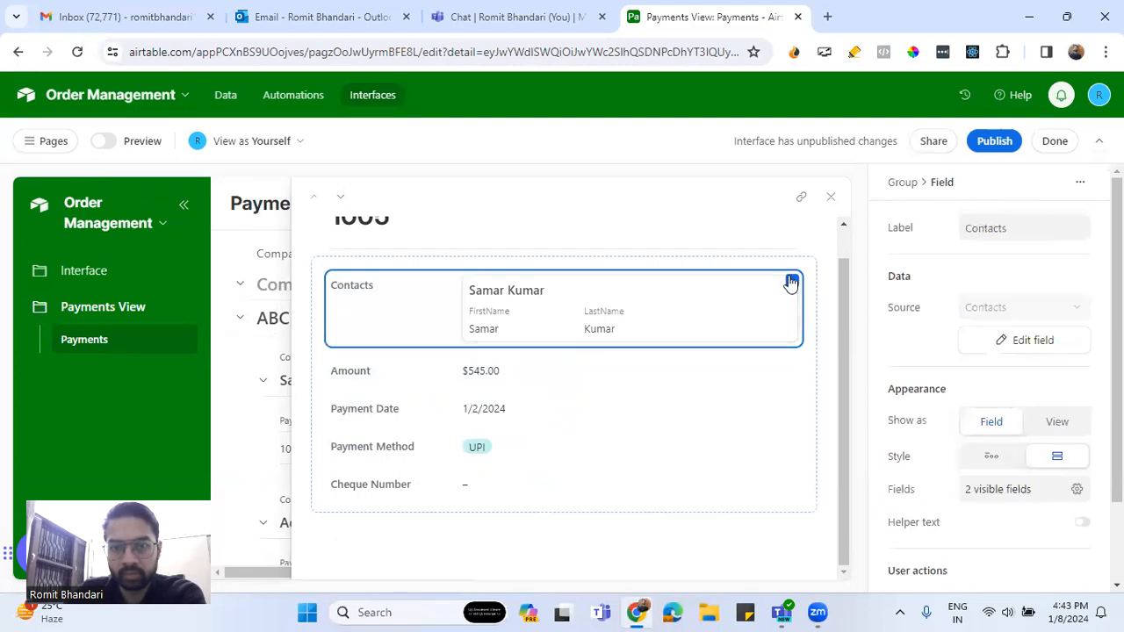
{"action": "left_click", "coordinate": [792, 281]}
{"action": "left_click", "coordinate": [575, 310]}
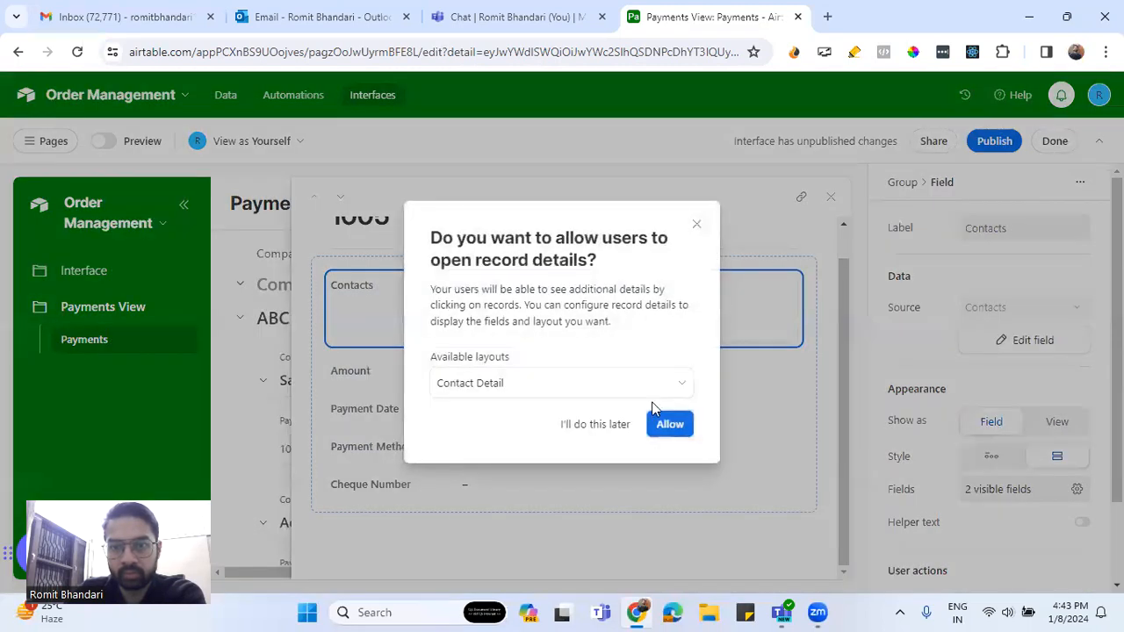
{"action": "left_click", "coordinate": [663, 433]}
{"action": "scroll", "coordinate": [539, 418], "scroll_direction": "down", "scroll_amount": 2}
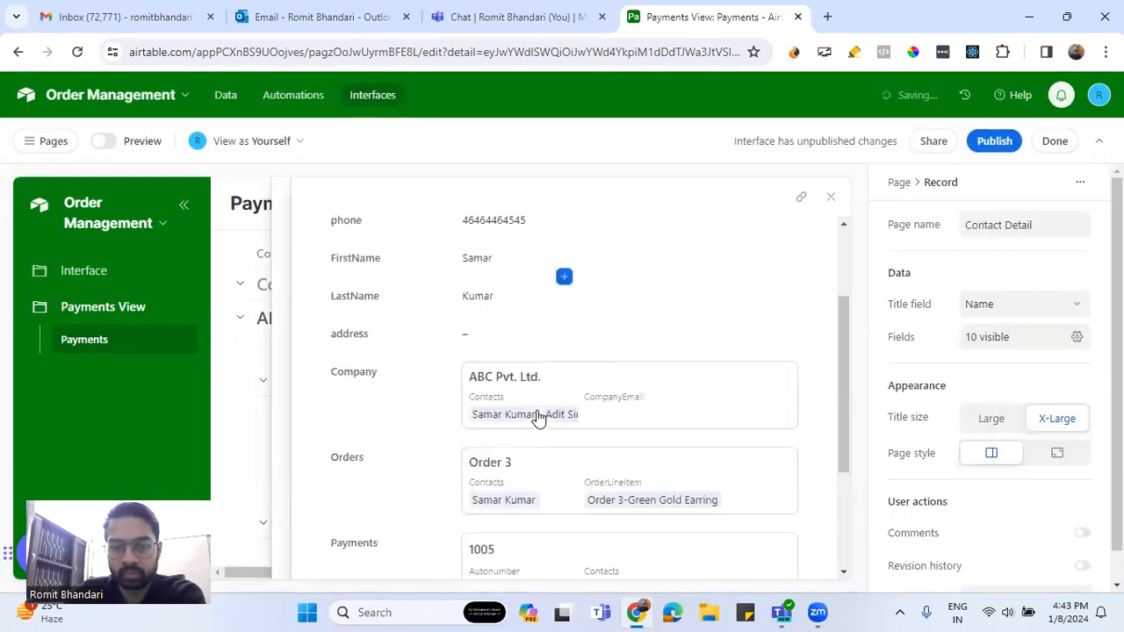
{"action": "scroll", "coordinate": [538, 418], "scroll_direction": "down", "scroll_amount": 3}
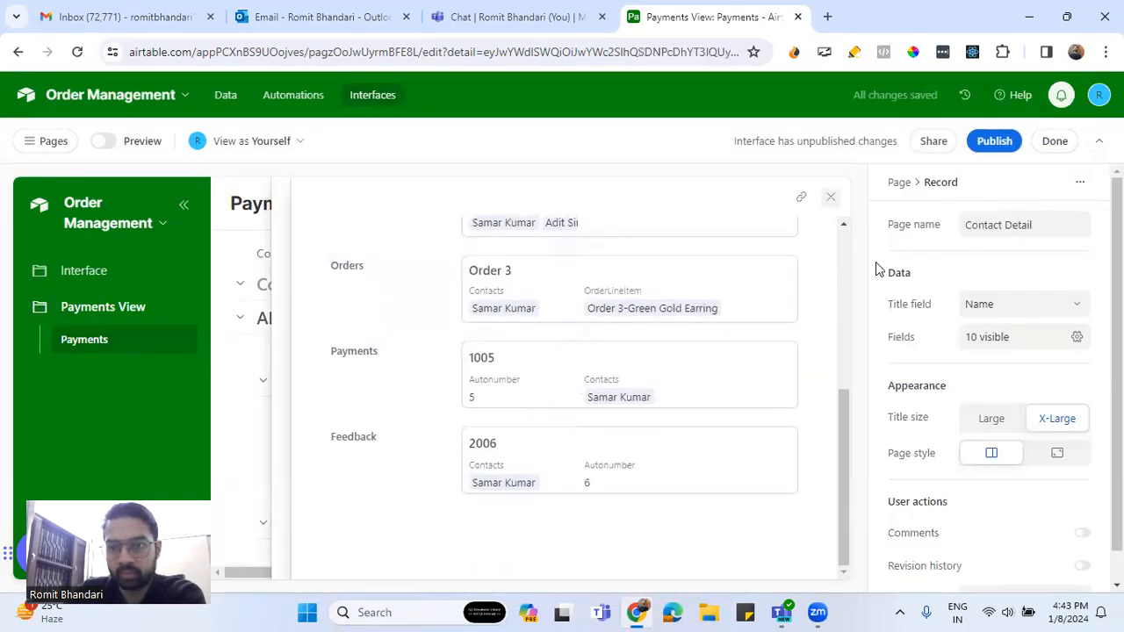
{"action": "scroll", "coordinate": [1001, 552], "scroll_direction": "down", "scroll_amount": 2}
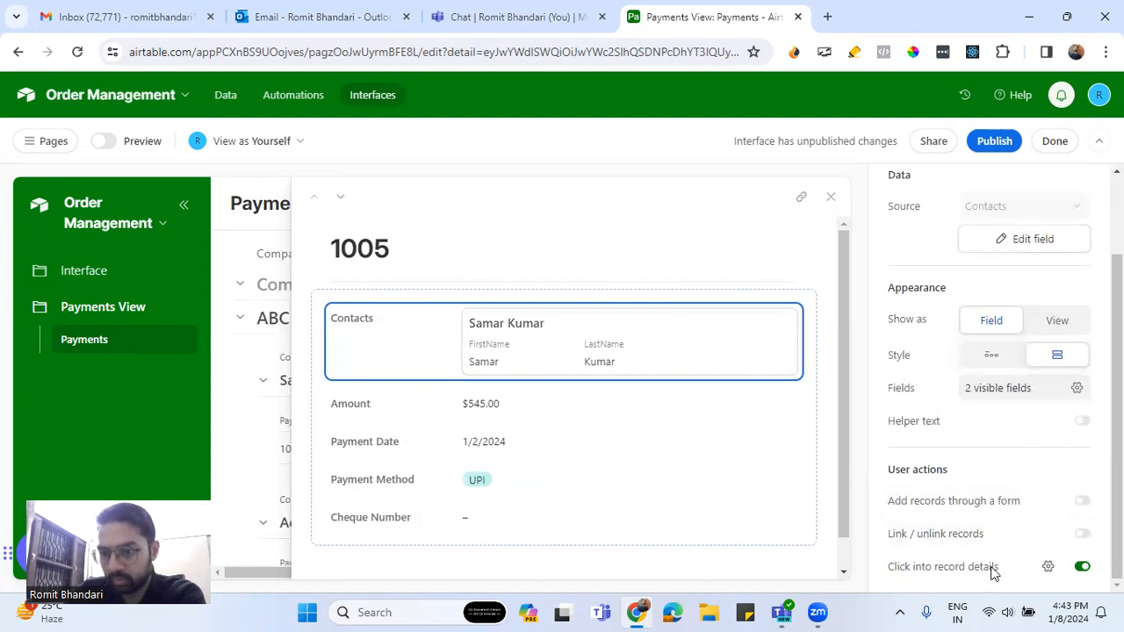
{"action": "left_click", "coordinate": [997, 145]}
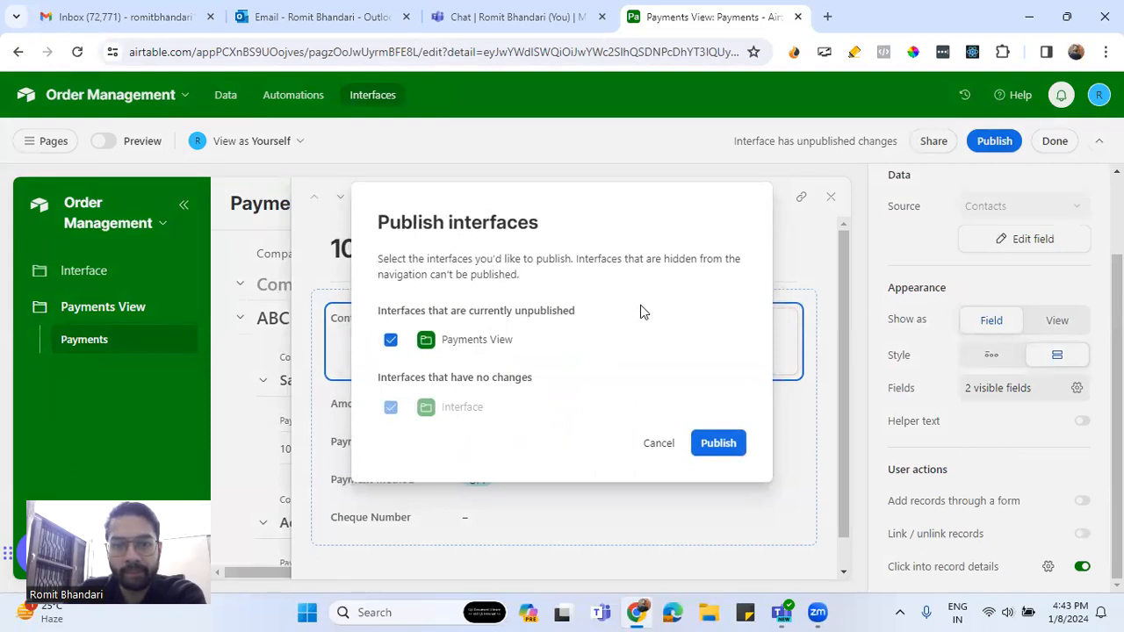
Publish the Payments View interface and close payment 1005's detail panel
{"action": "left_click", "coordinate": [718, 444]}
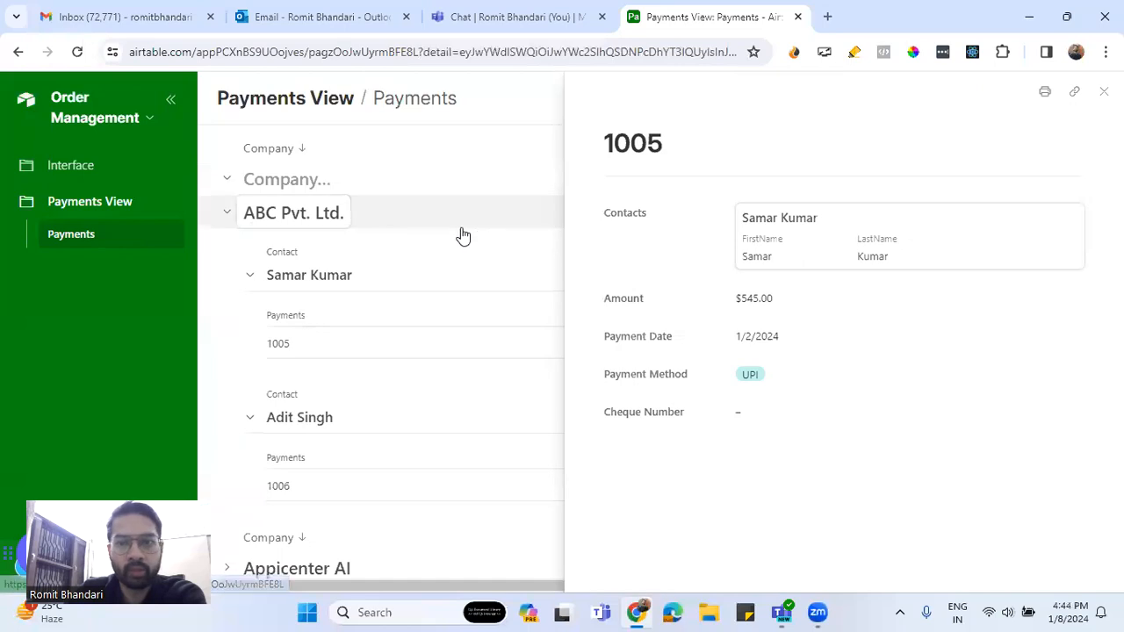
{"action": "left_click", "coordinate": [100, 211]}
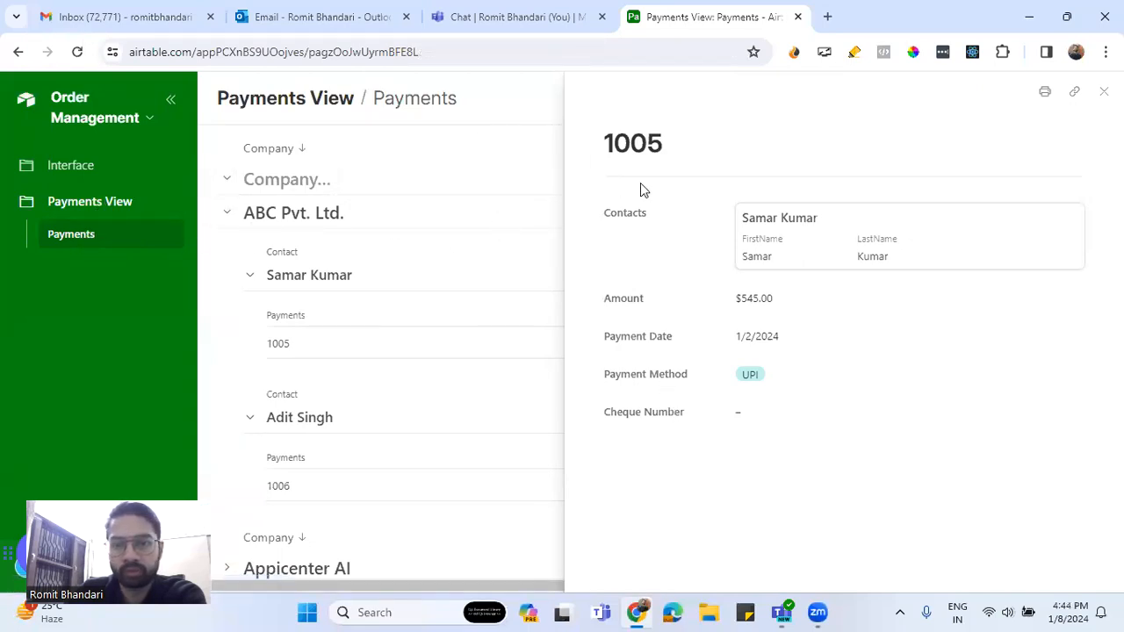
{"action": "left_click", "coordinate": [1104, 91]}
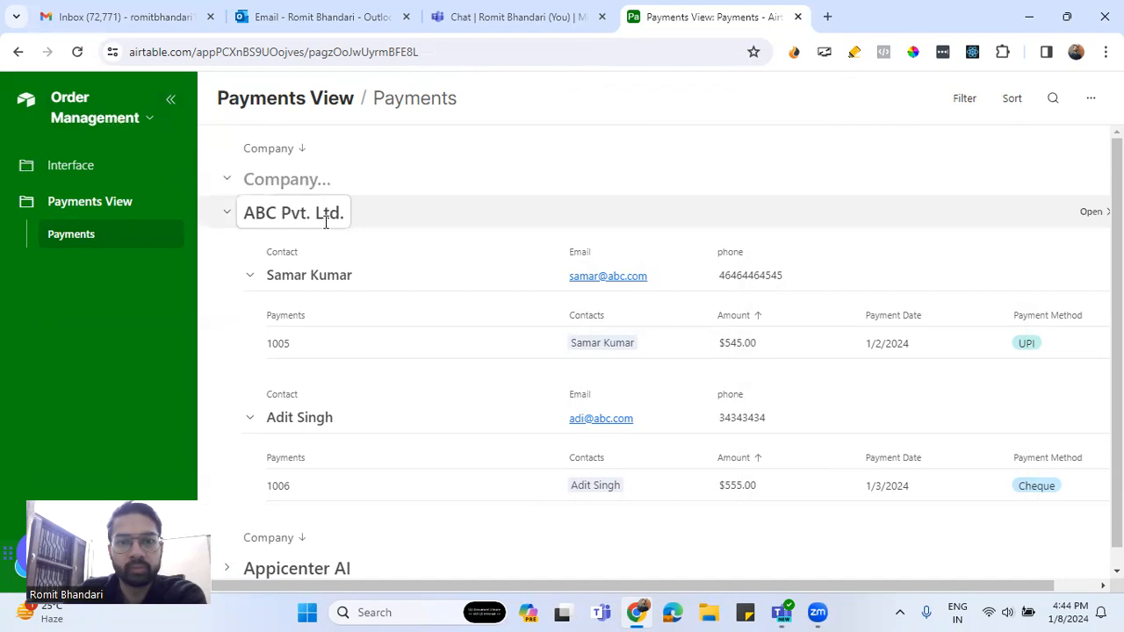
Go back to the Airtable home page from the Order Management base menu and open the published Payments View
{"action": "left_click", "coordinate": [167, 104]}
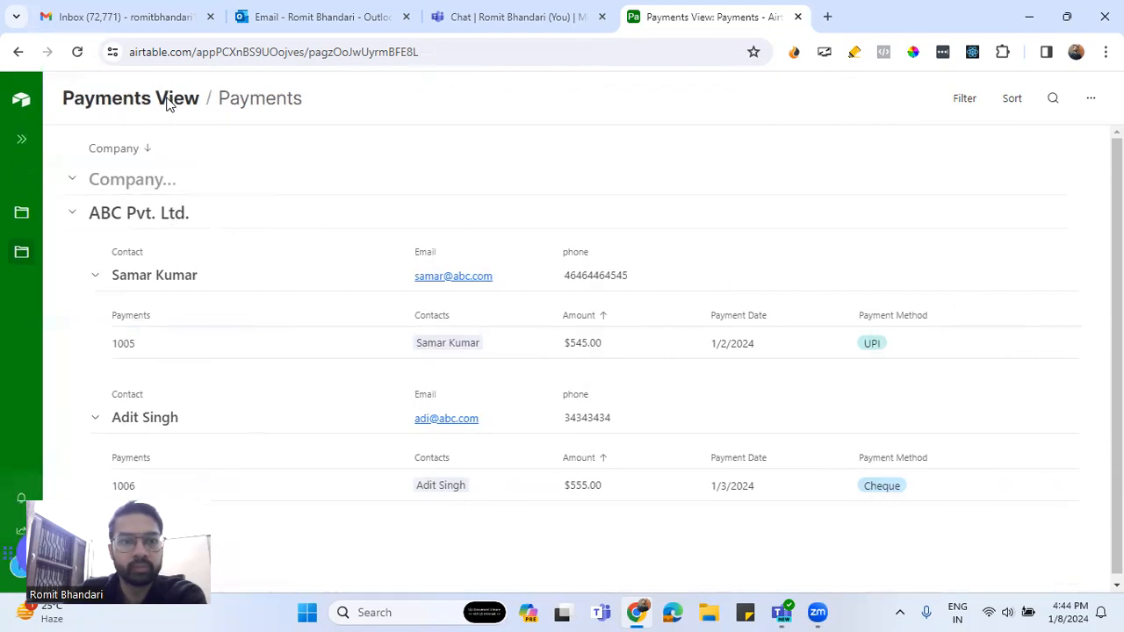
{"action": "left_click", "coordinate": [23, 142]}
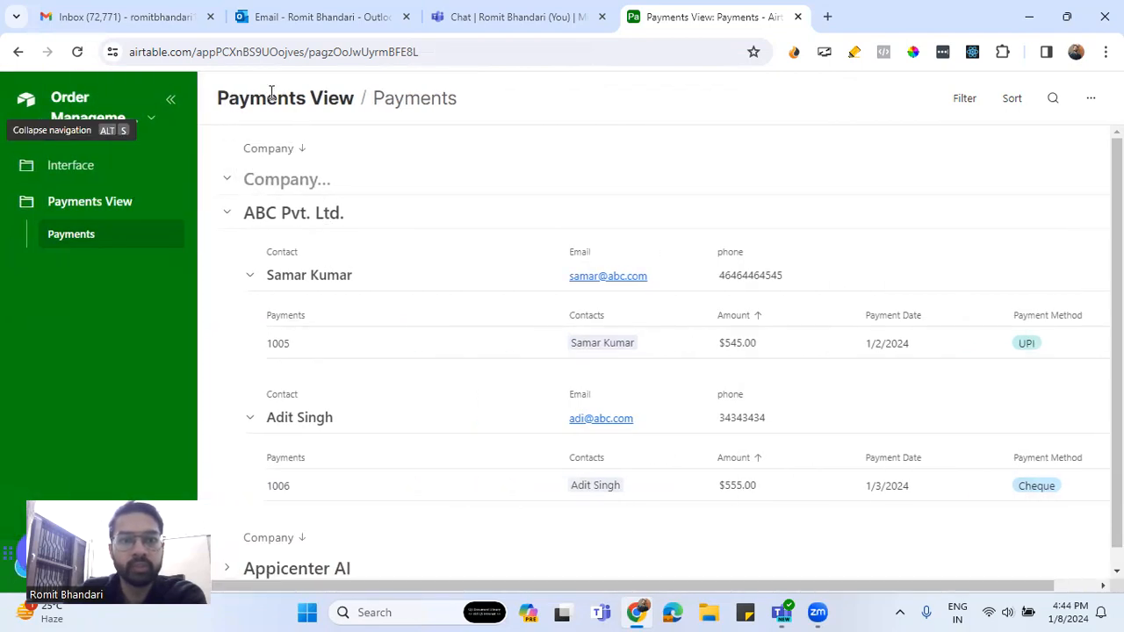
{"action": "left_click", "coordinate": [92, 118]}
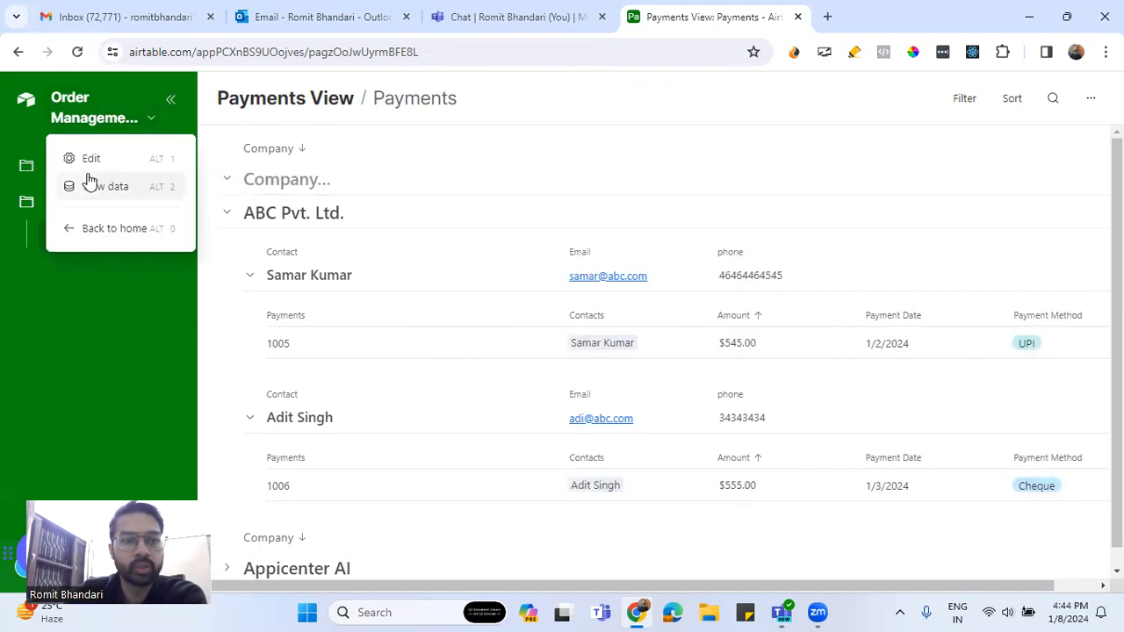
{"action": "left_click", "coordinate": [111, 228]}
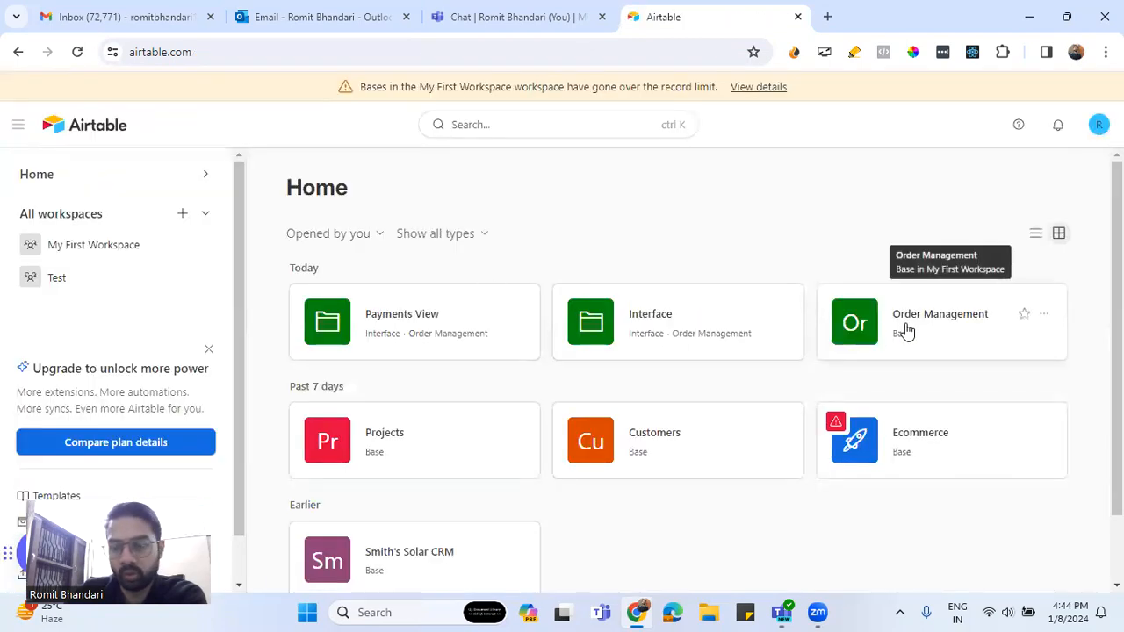
{"action": "left_click", "coordinate": [407, 337]}
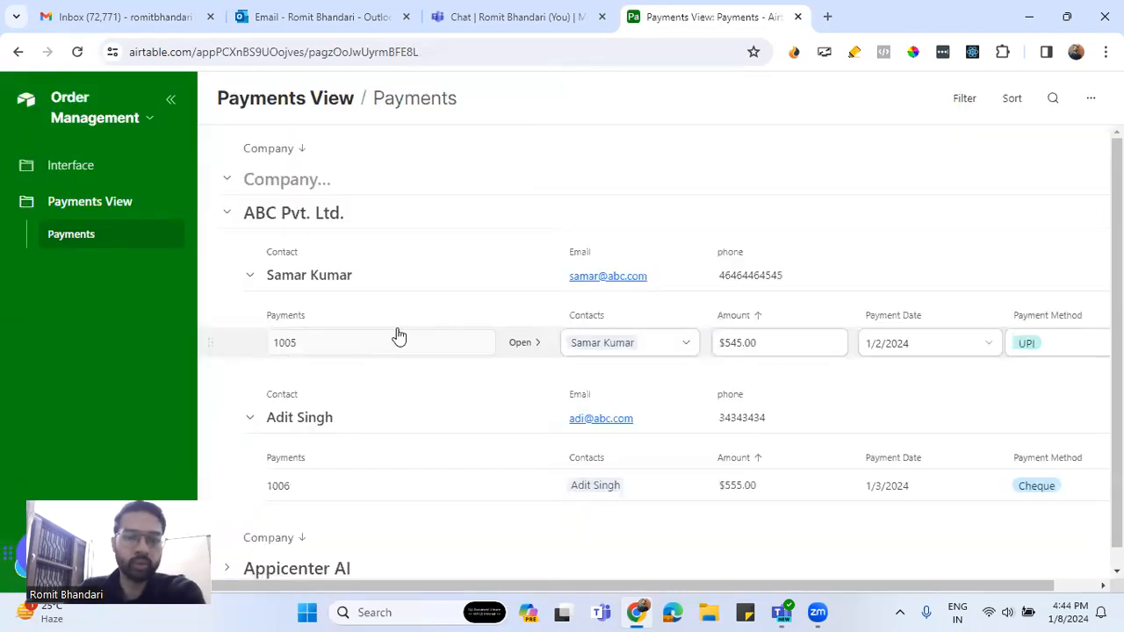
Remove the trailing period from ABC Pvt. Ltd.'s name and try editing the contact's email and phone
{"action": "left_click", "coordinate": [346, 217]}
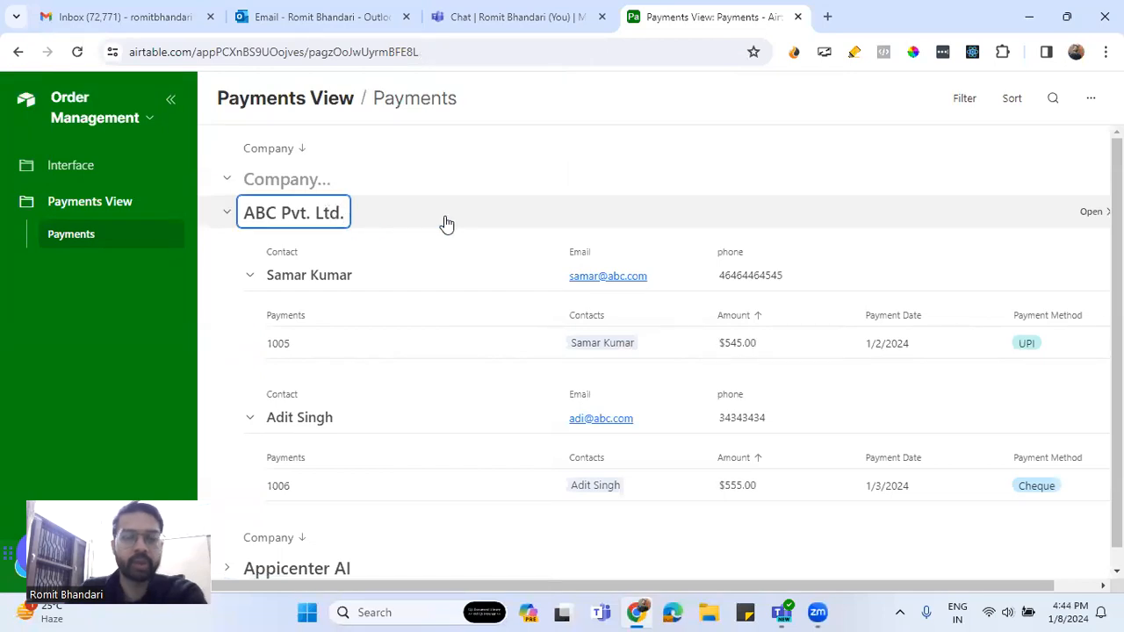
{"action": "key", "text": "BackSpace"}
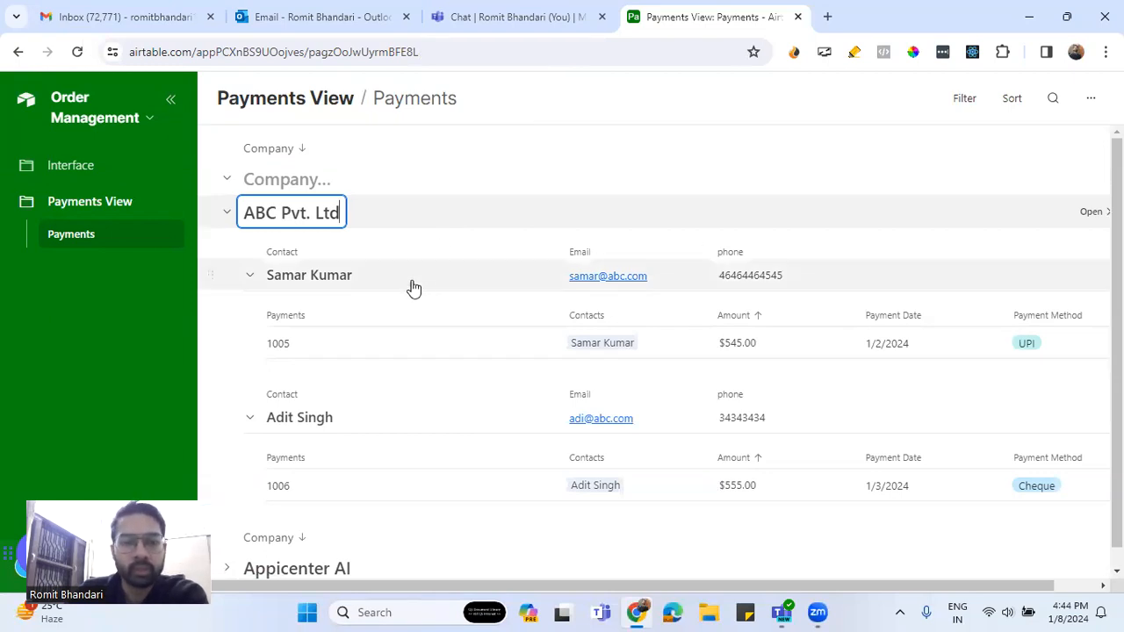
{"action": "left_click", "coordinate": [667, 275]}
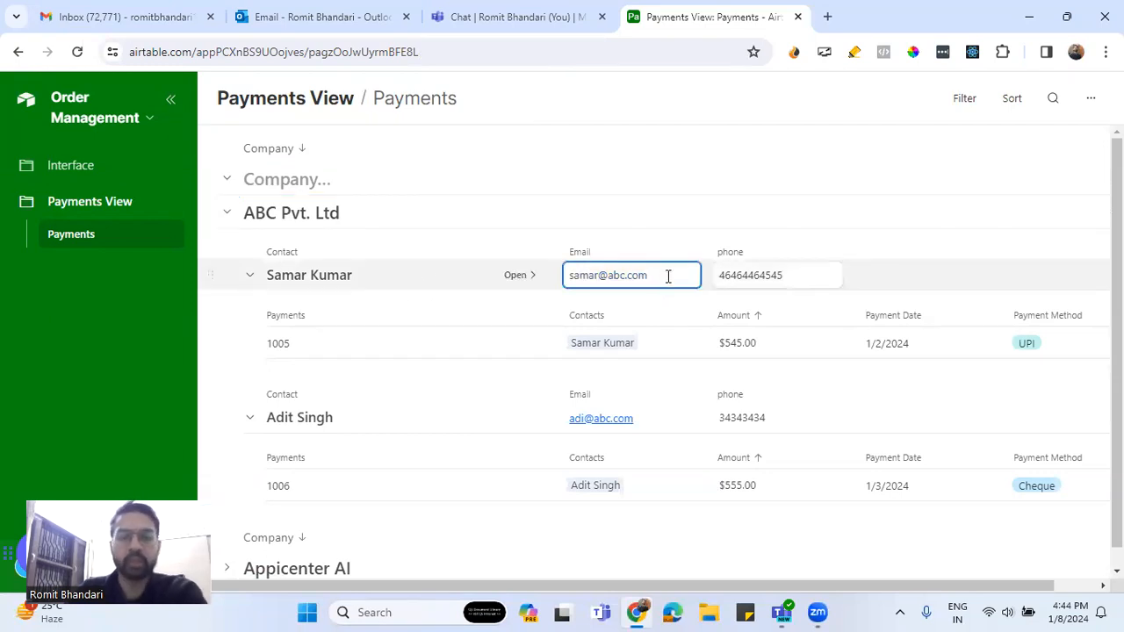
{"action": "left_click", "coordinate": [814, 273]}
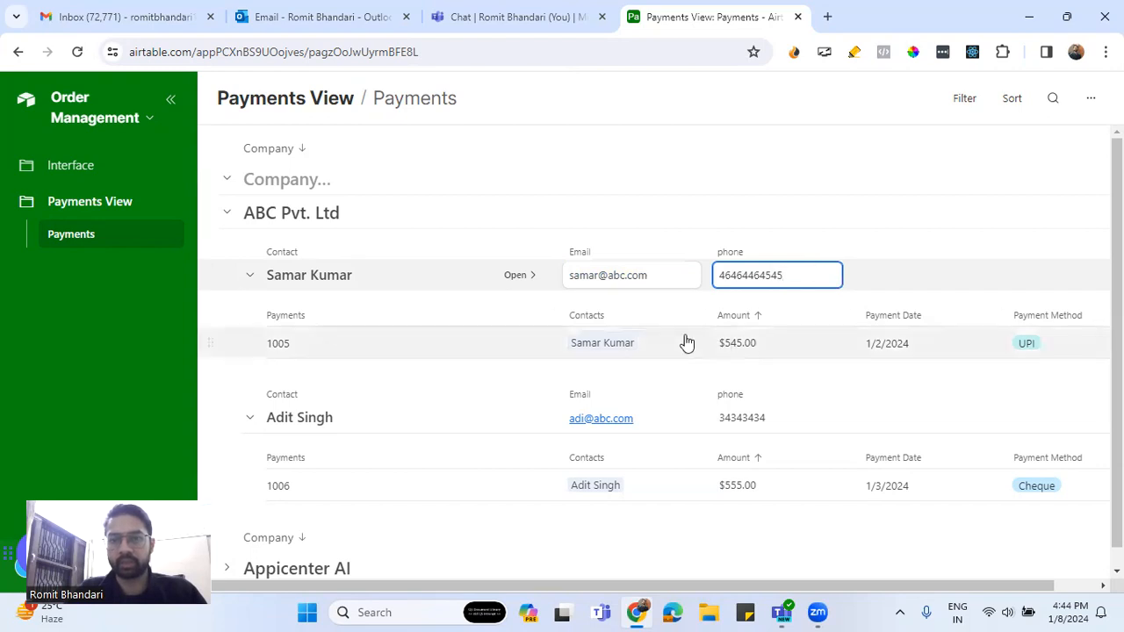
Set payment 1005's Payment Date to 1/3/2024 with the calendar picker
{"action": "left_click", "coordinate": [800, 342]}
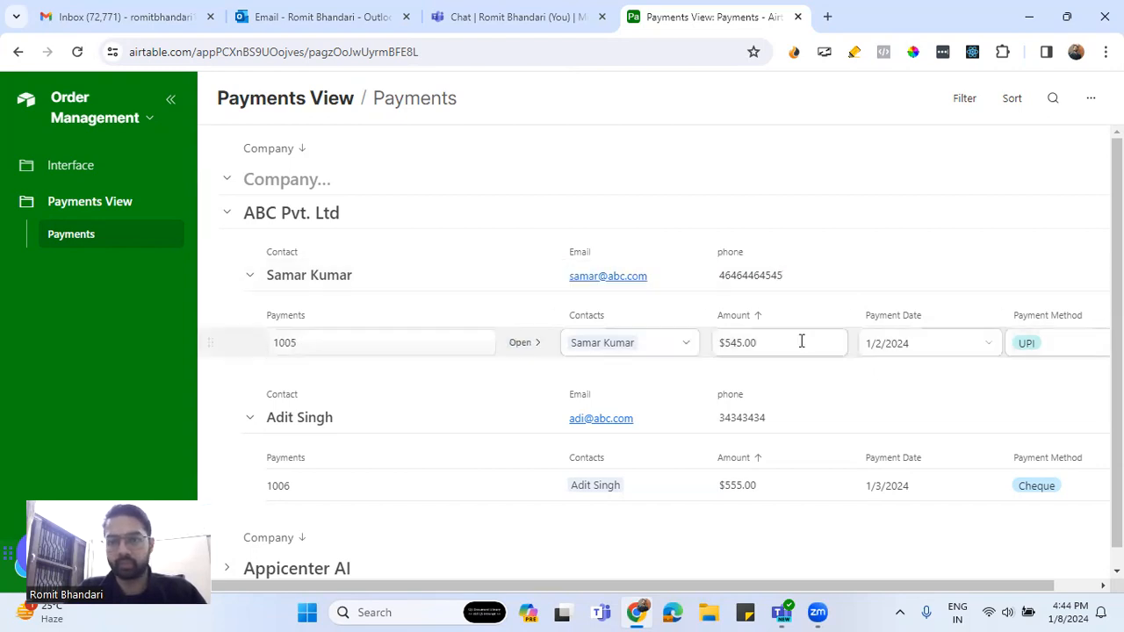
{"action": "left_click", "coordinate": [928, 342]}
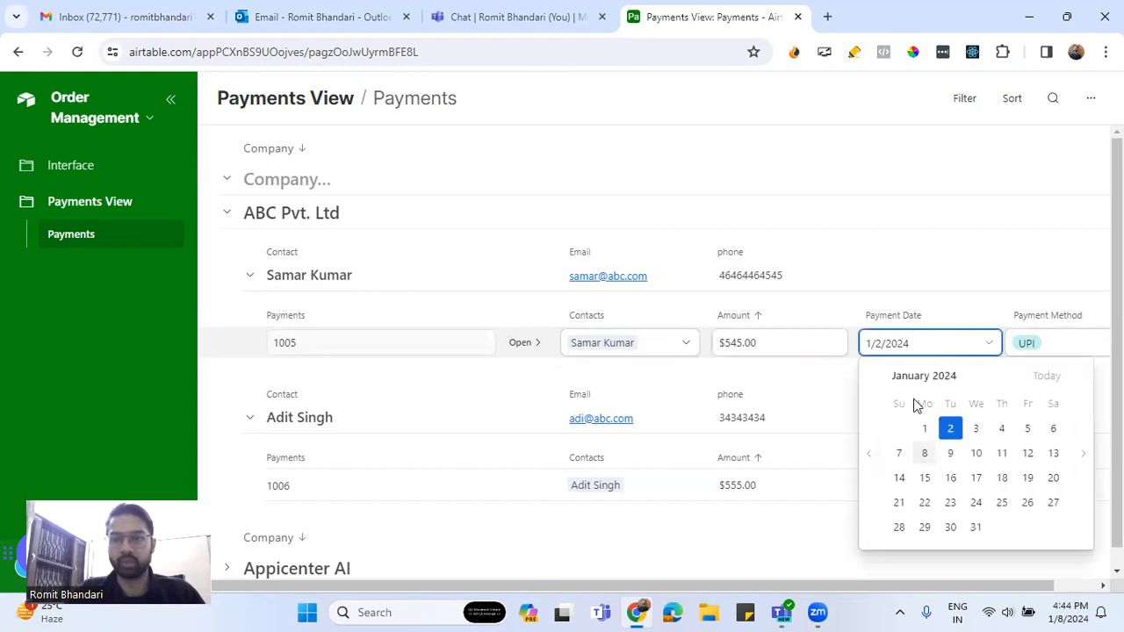
{"action": "left_click", "coordinate": [976, 427]}
{"action": "scroll", "coordinate": [921, 268], "scroll_direction": "down", "scroll_amount": 1}
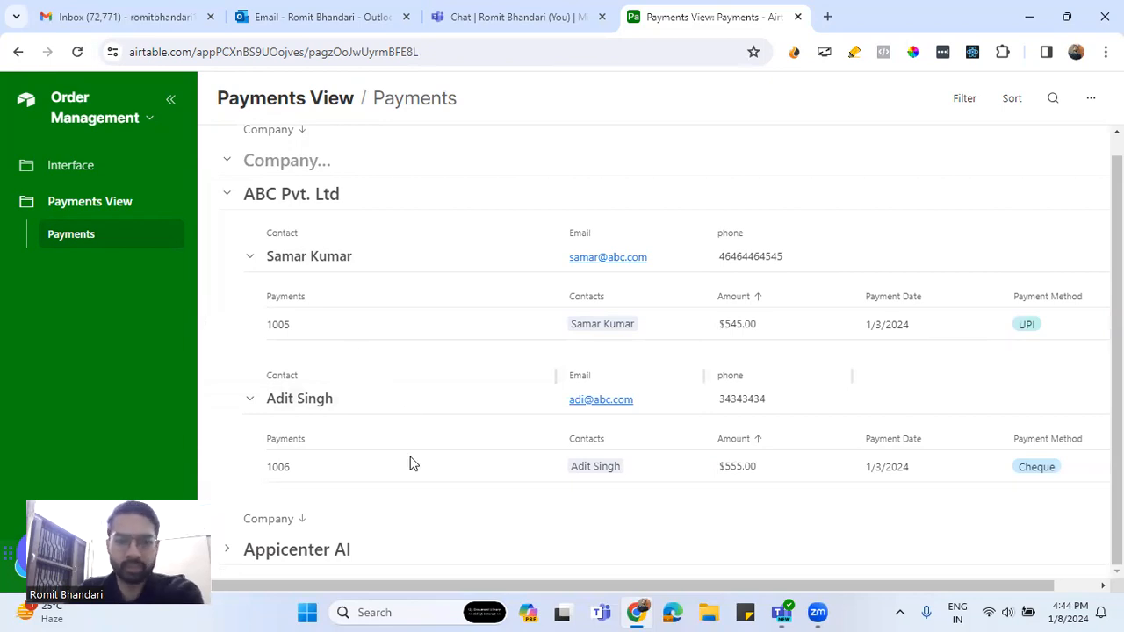
Expand the Appicenter AI group and change payment 1001's amount from $333.00 to $332.00
{"action": "left_click", "coordinate": [226, 551]}
{"action": "scroll", "coordinate": [465, 506], "scroll_direction": "down", "scroll_amount": 4}
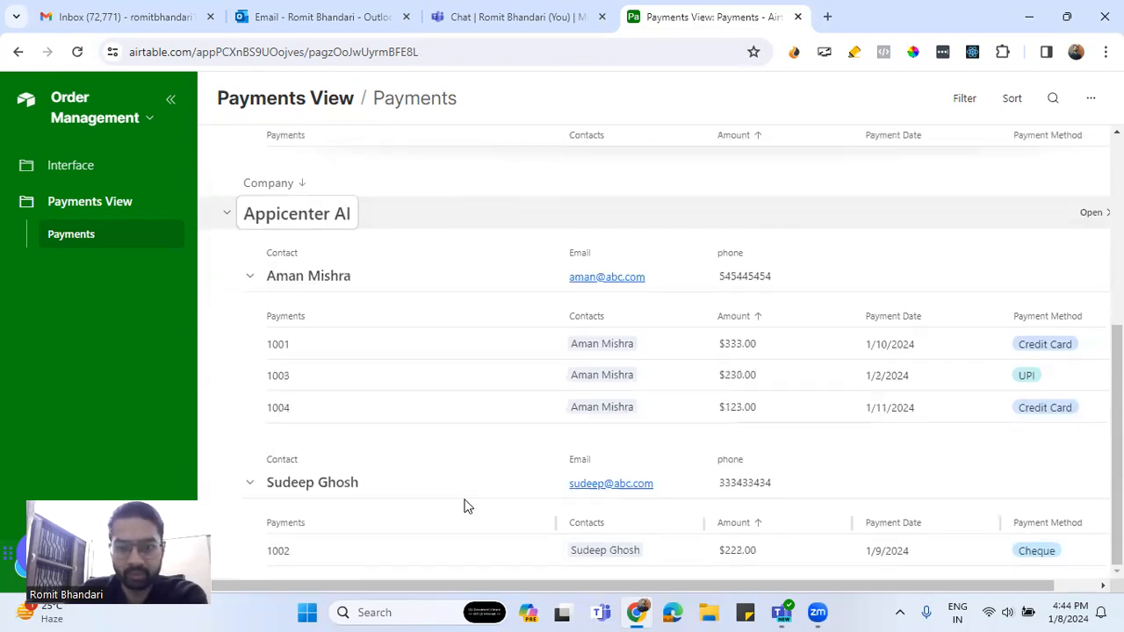
{"action": "left_click", "coordinate": [633, 345]}
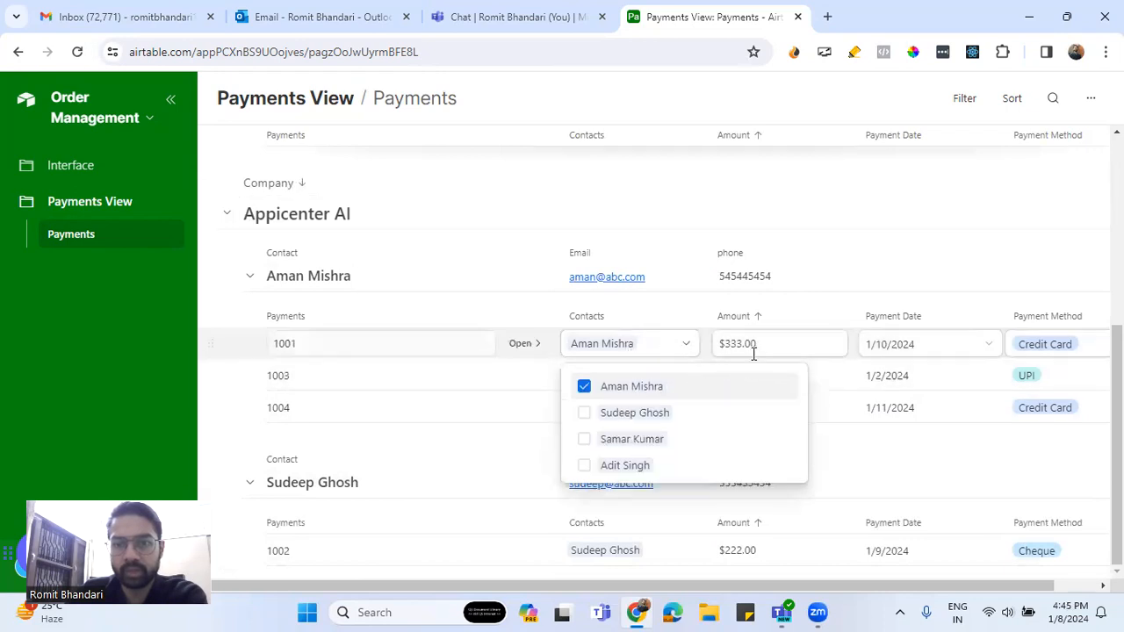
{"action": "key", "text": "Escape"}
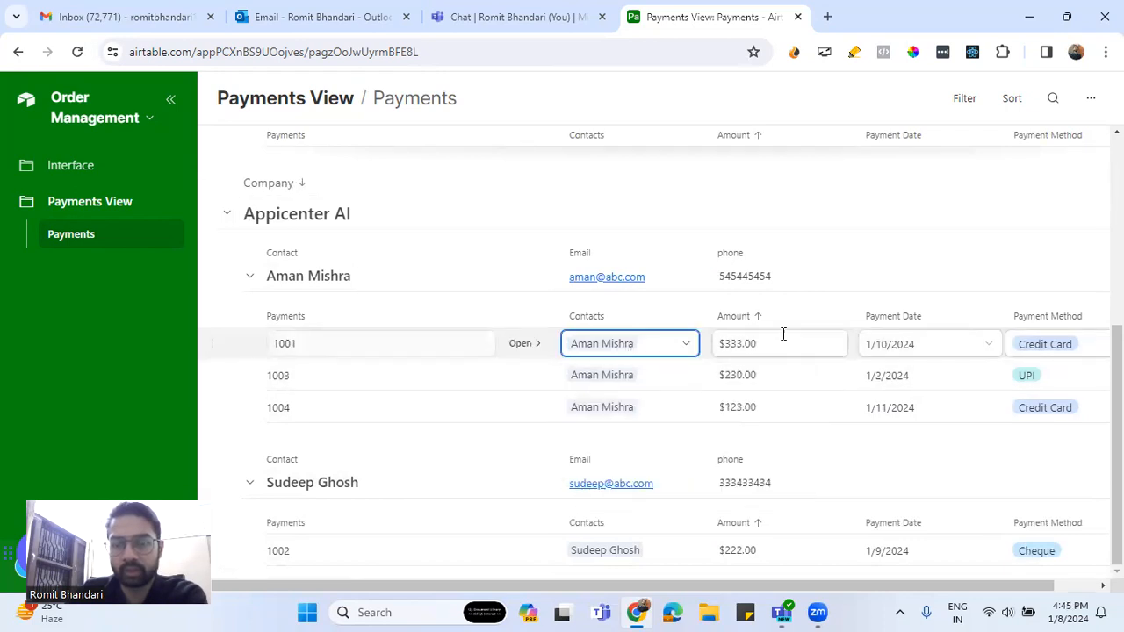
{"action": "left_click", "coordinate": [778, 344]}
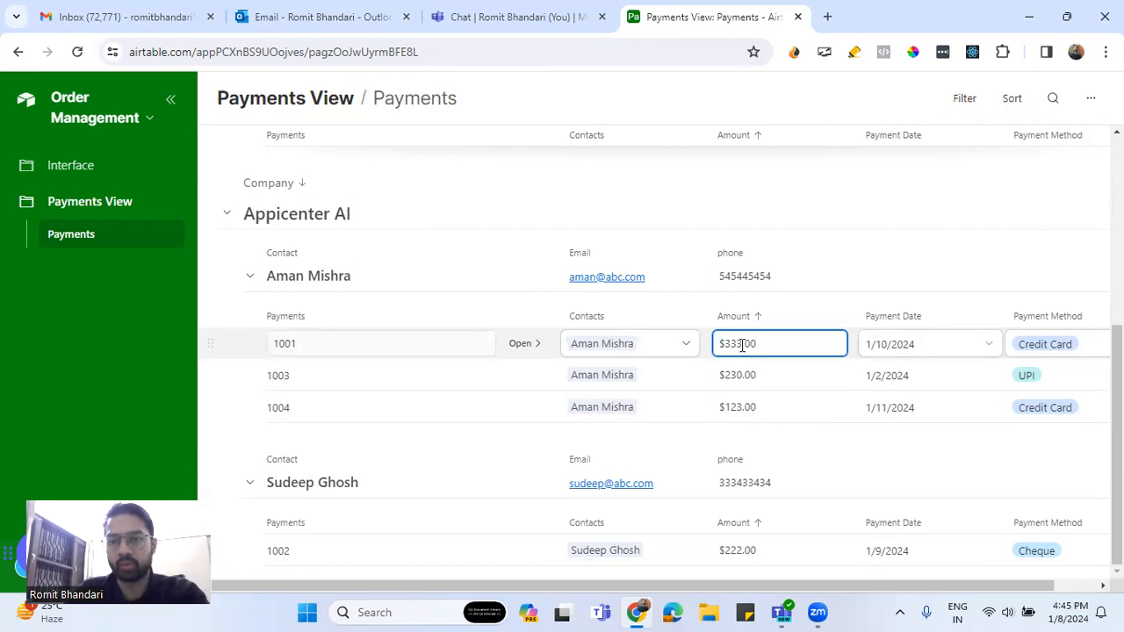
{"action": "key", "text": "Return"}
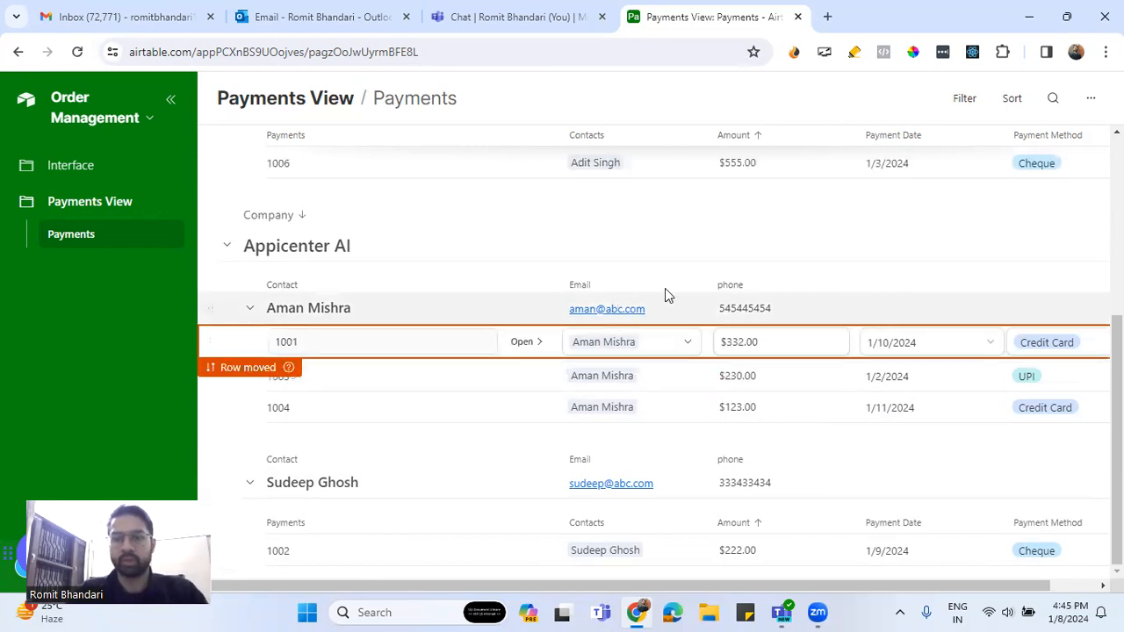
{"action": "left_click", "coordinate": [865, 267]}
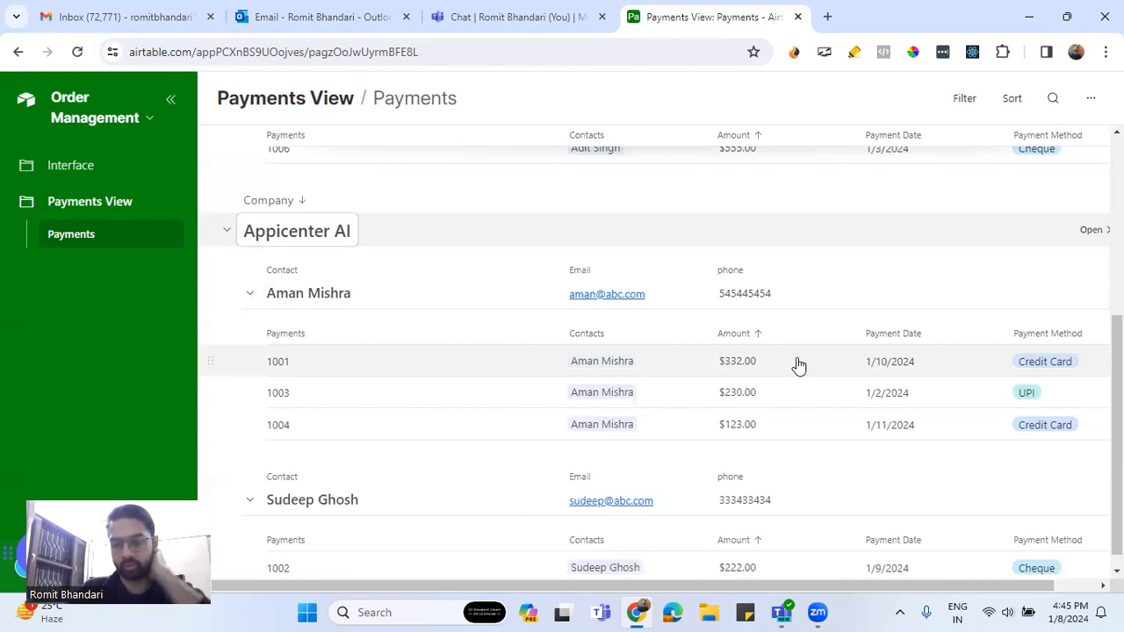
{"action": "scroll", "coordinate": [831, 429], "scroll_direction": "up", "scroll_amount": 4}
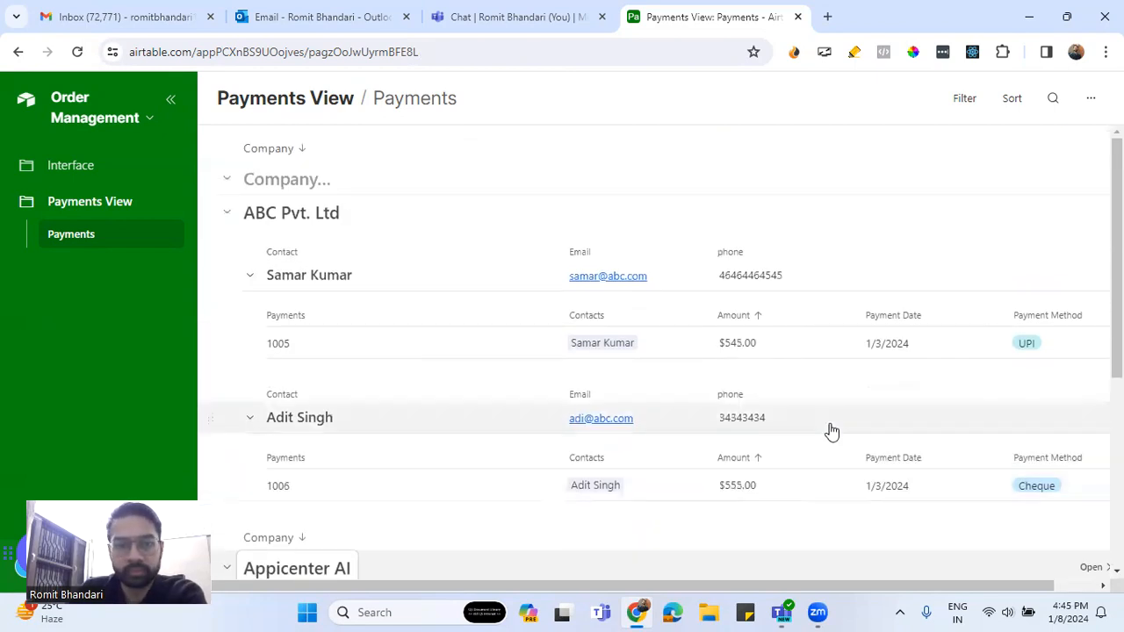
{"action": "scroll", "coordinate": [831, 430], "scroll_direction": "down", "scroll_amount": 3}
{"action": "scroll", "coordinate": [823, 429], "scroll_direction": "up", "scroll_amount": 3}
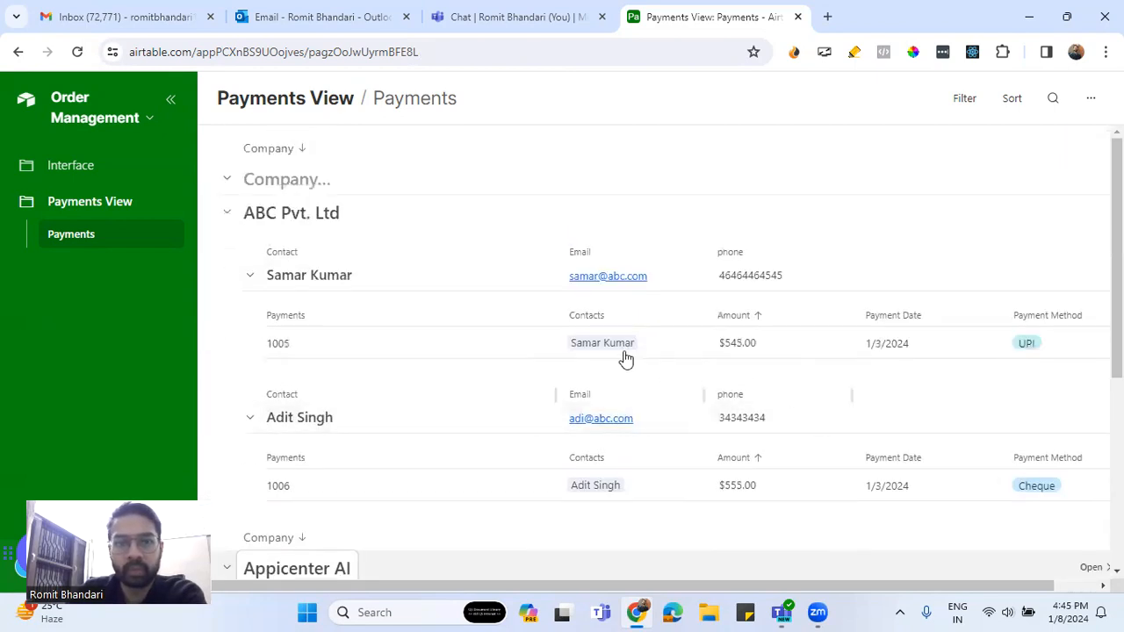
{"action": "left_click", "coordinate": [511, 275]}
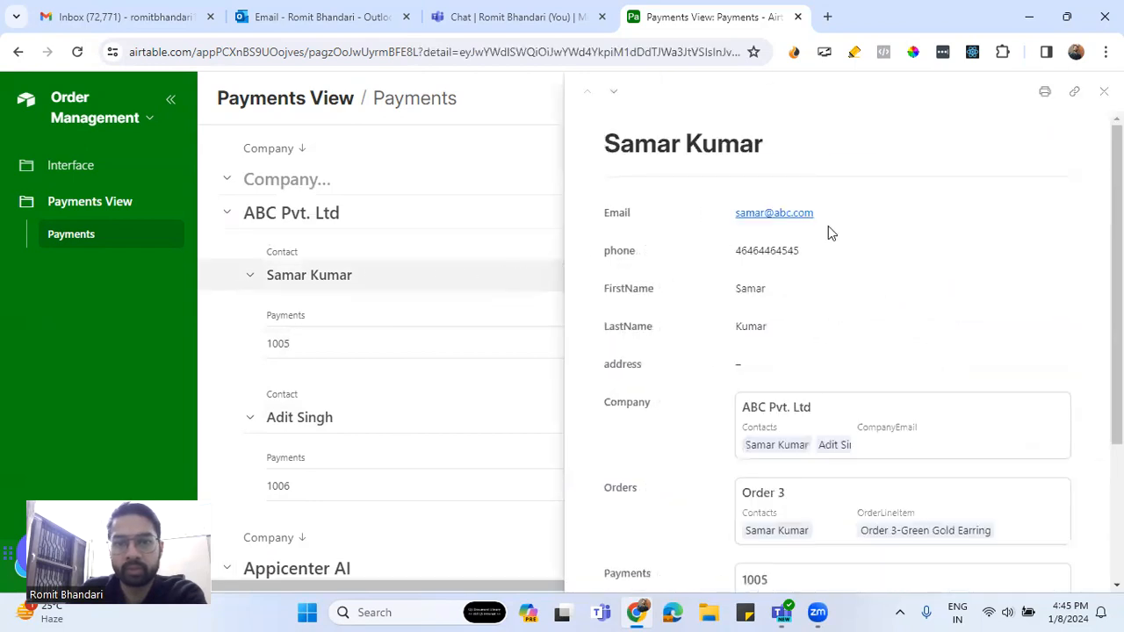
{"action": "scroll", "coordinate": [834, 331], "scroll_direction": "down", "scroll_amount": 3}
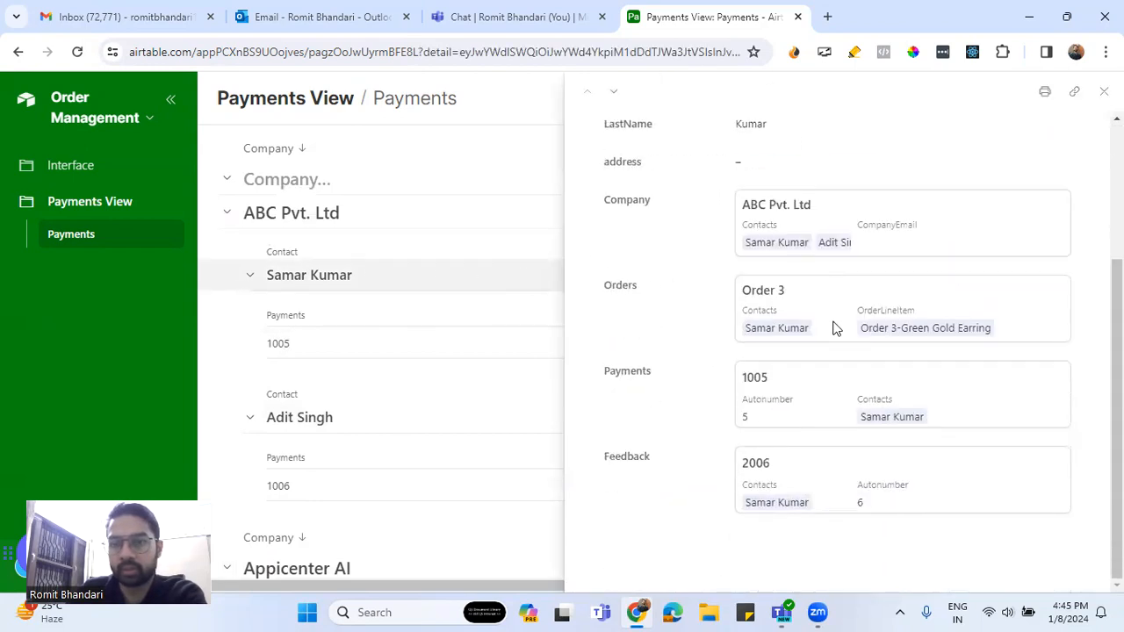
{"action": "scroll", "coordinate": [836, 327], "scroll_direction": "up", "scroll_amount": 3}
{"action": "scroll", "coordinate": [836, 327], "scroll_direction": "down", "scroll_amount": 3}
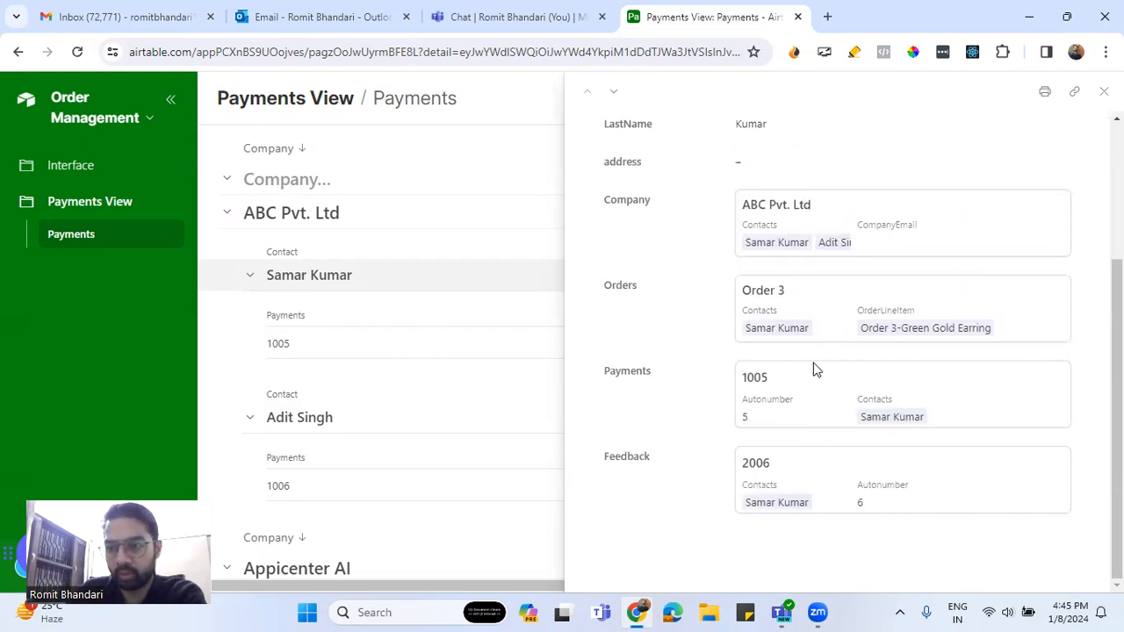
{"action": "scroll", "coordinate": [813, 369], "scroll_direction": "up", "scroll_amount": 3}
{"action": "scroll", "coordinate": [806, 369], "scroll_direction": "down", "scroll_amount": 3}
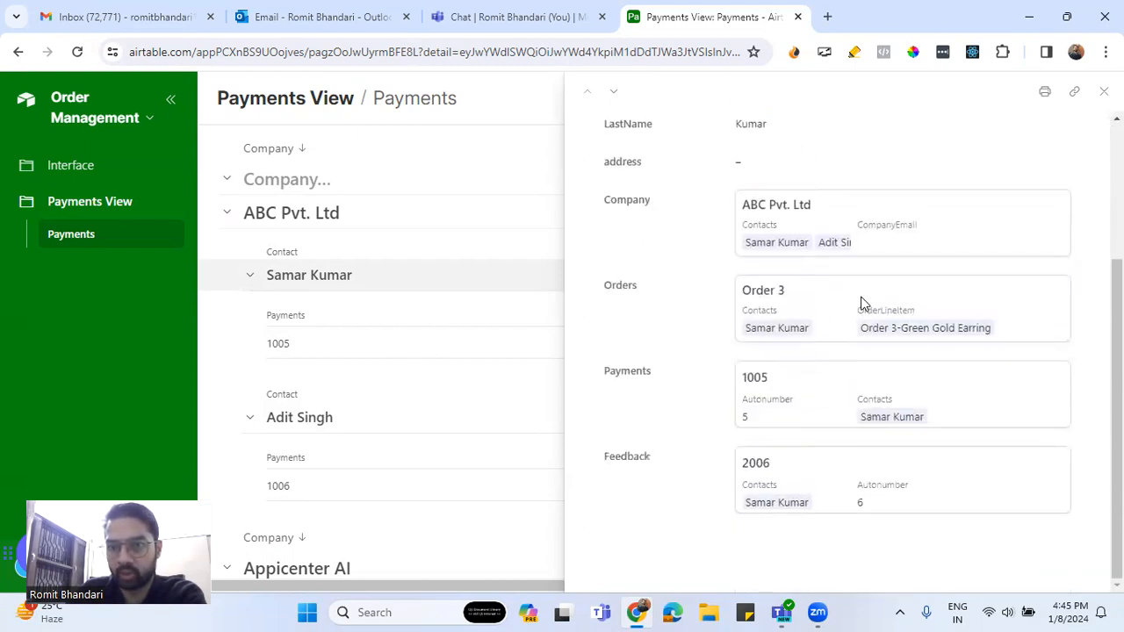
{"action": "left_click", "coordinate": [1104, 92]}
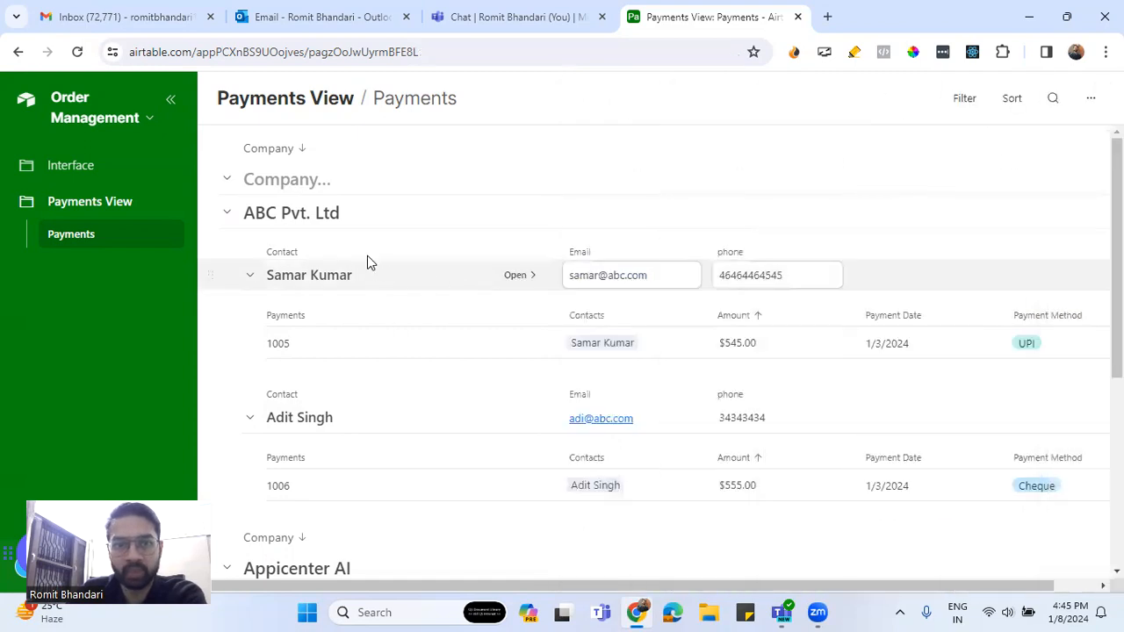
{"action": "left_click", "coordinate": [474, 223]}
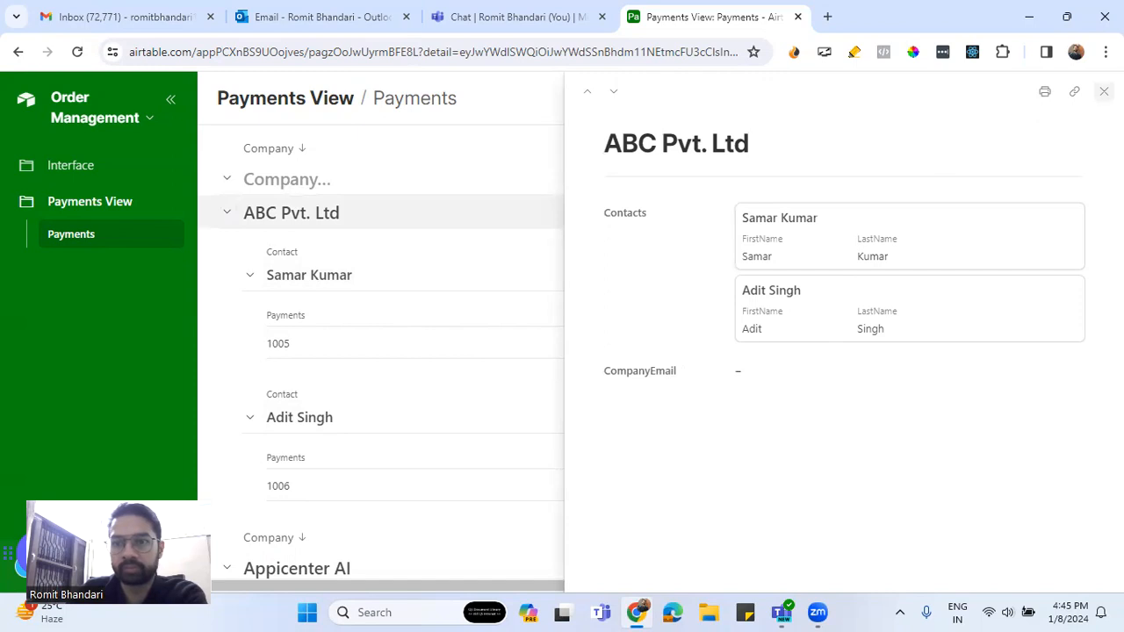
{"action": "left_click", "coordinate": [1104, 92]}
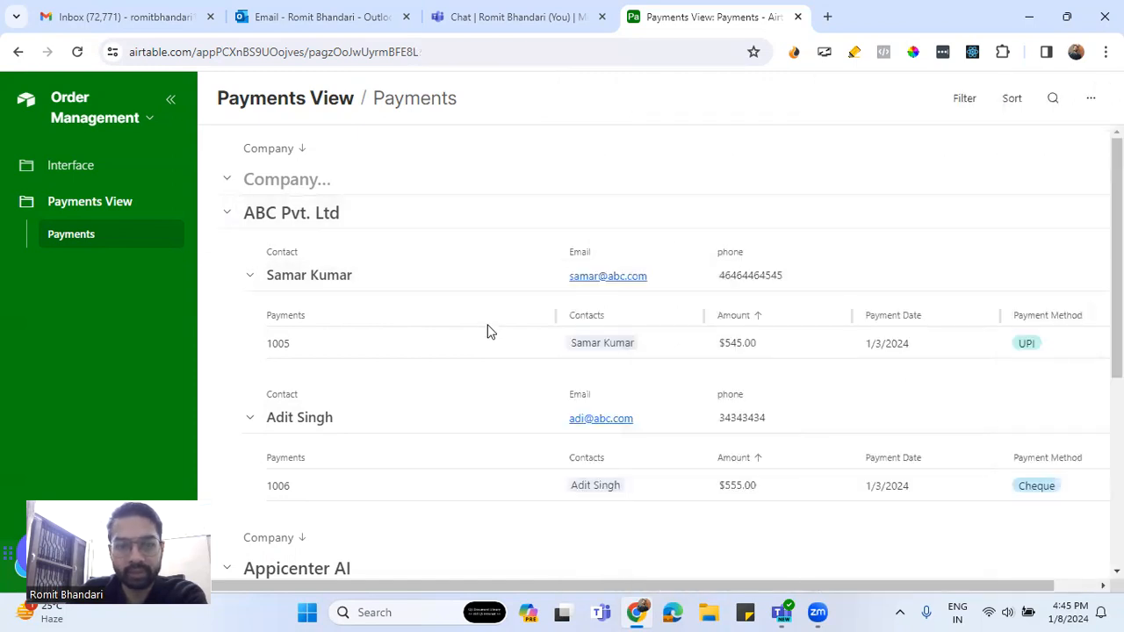
{"action": "left_click", "coordinate": [513, 342]}
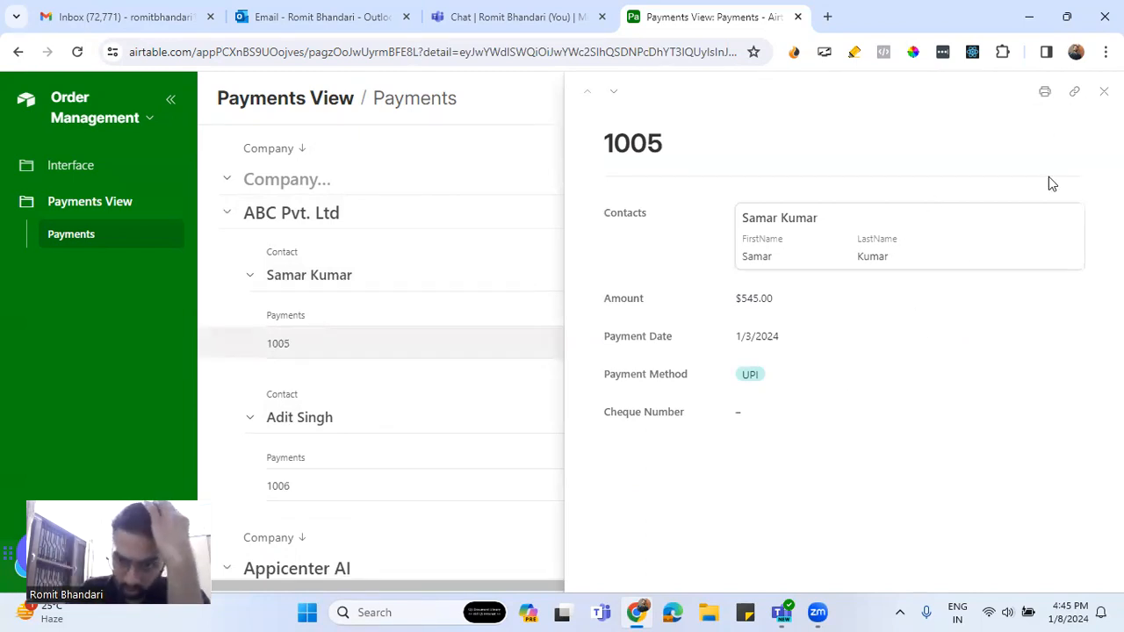
{"action": "left_click", "coordinate": [1104, 91]}
{"action": "scroll", "coordinate": [530, 360], "scroll_direction": "down", "scroll_amount": 4}
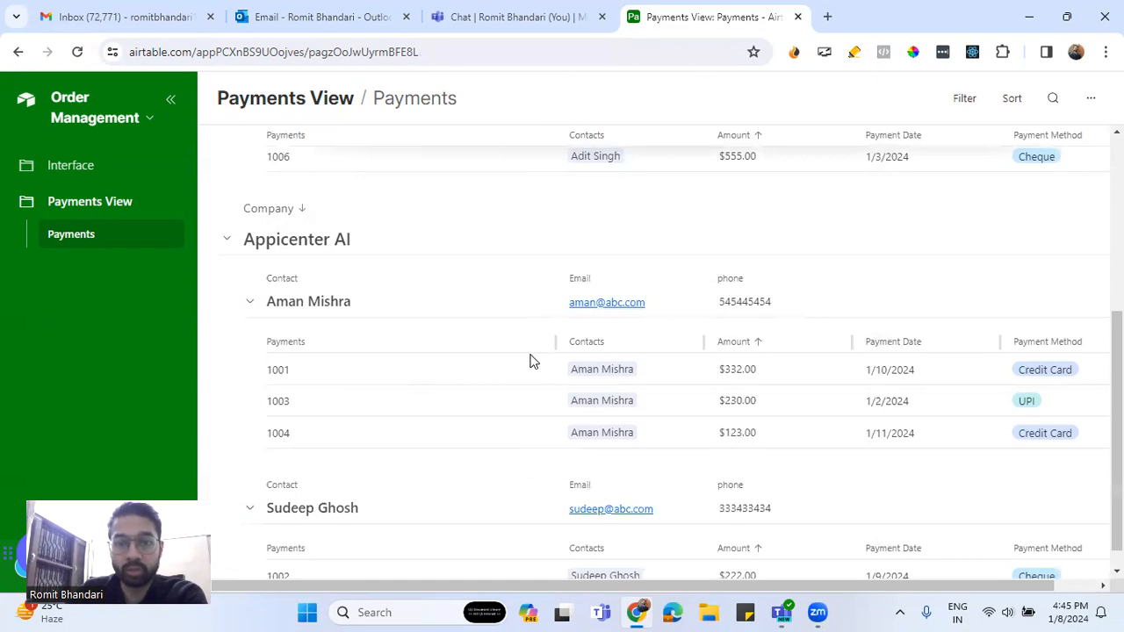
{"action": "left_click", "coordinate": [519, 345]}
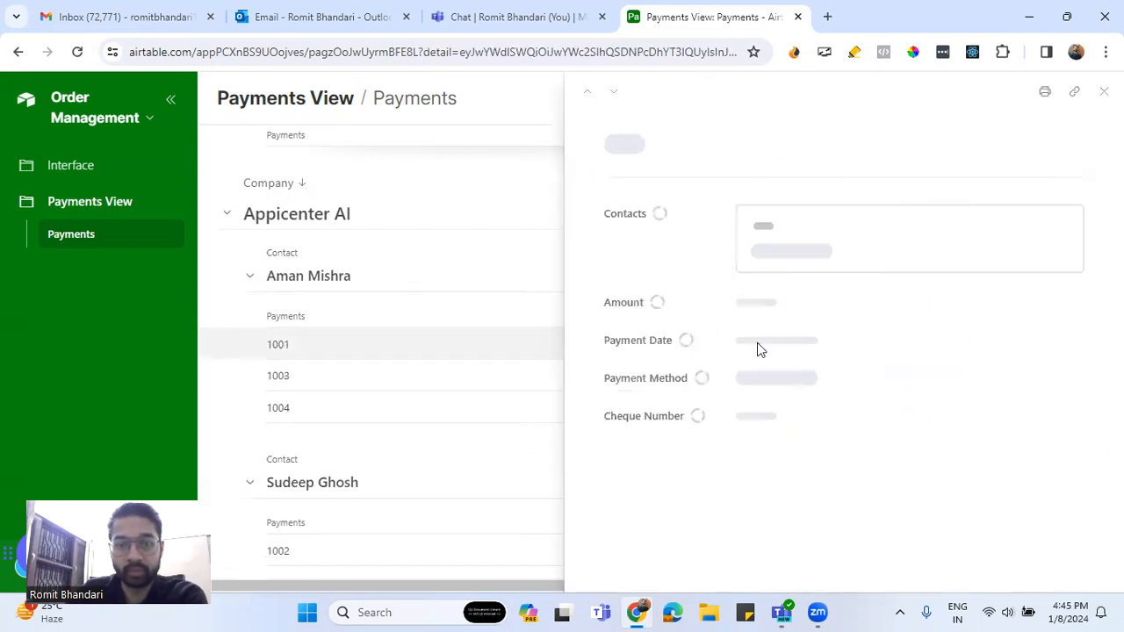
{"action": "key", "text": "Escape"}
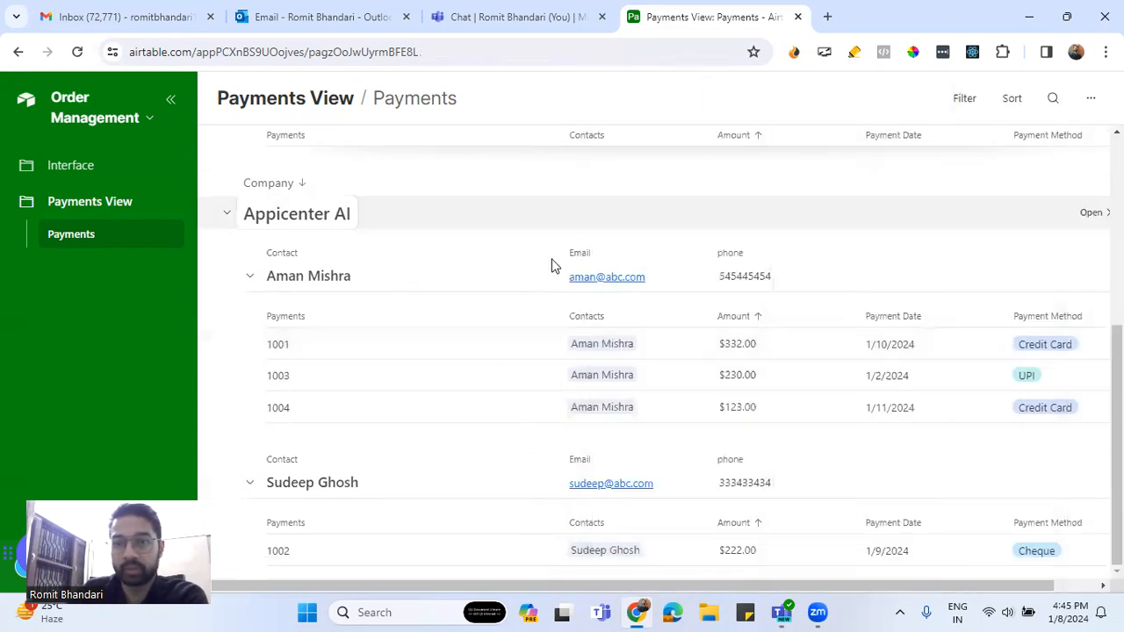
{"action": "left_click", "coordinate": [518, 375]}
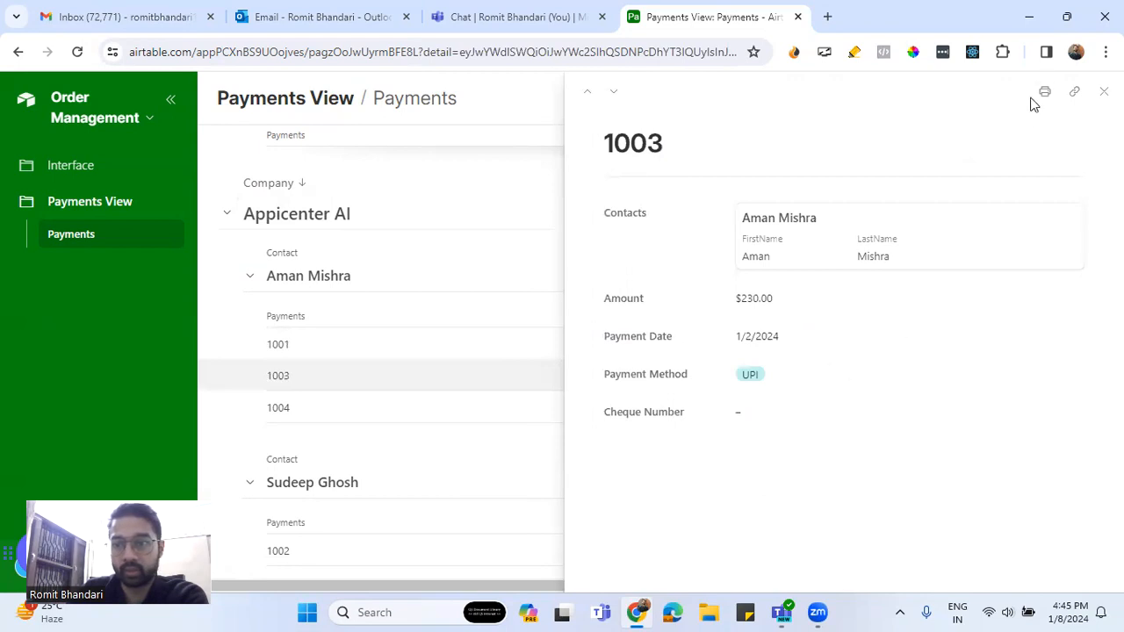
{"action": "left_click", "coordinate": [1104, 92]}
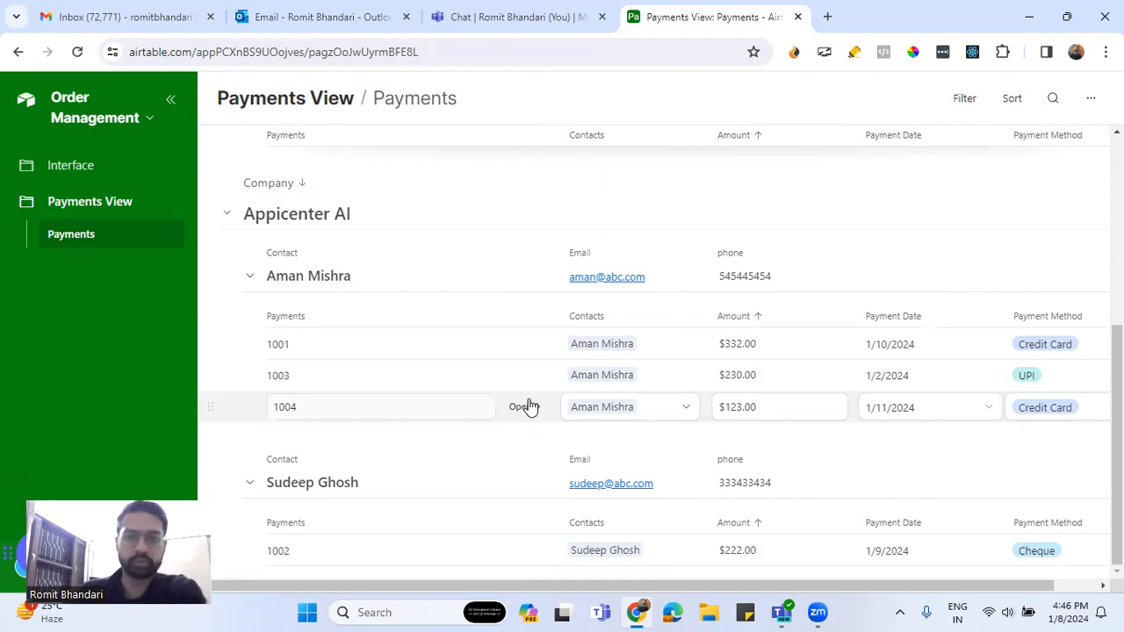
Visit the Interface Feedback page, then return to the Payments View page
{"action": "scroll", "coordinate": [510, 300], "scroll_direction": "up", "scroll_amount": 4}
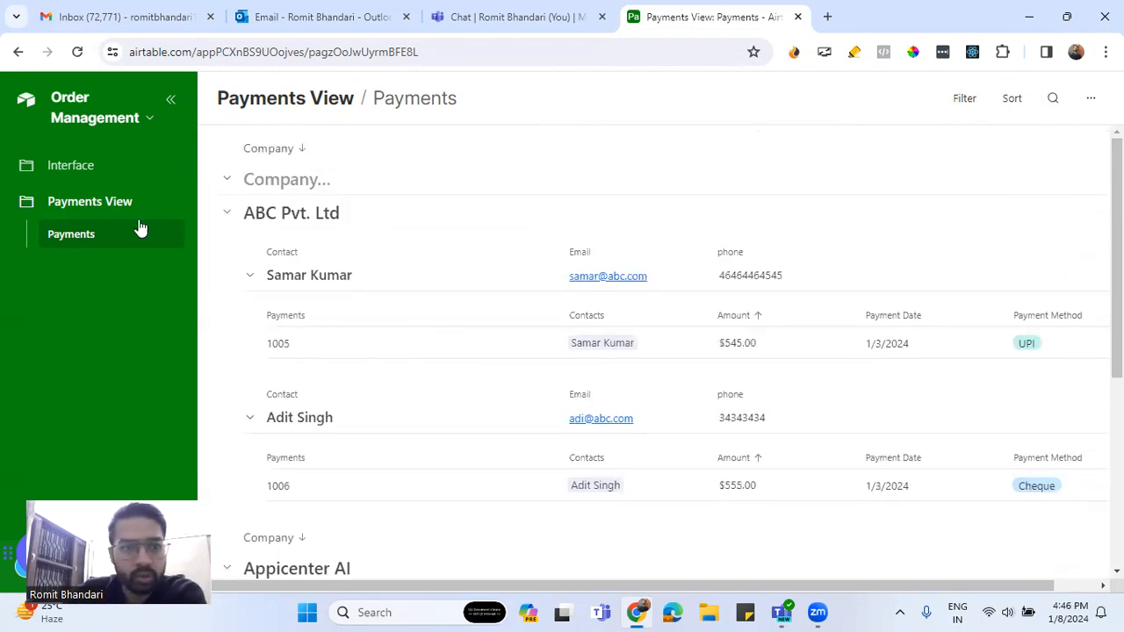
{"action": "left_click", "coordinate": [170, 99]}
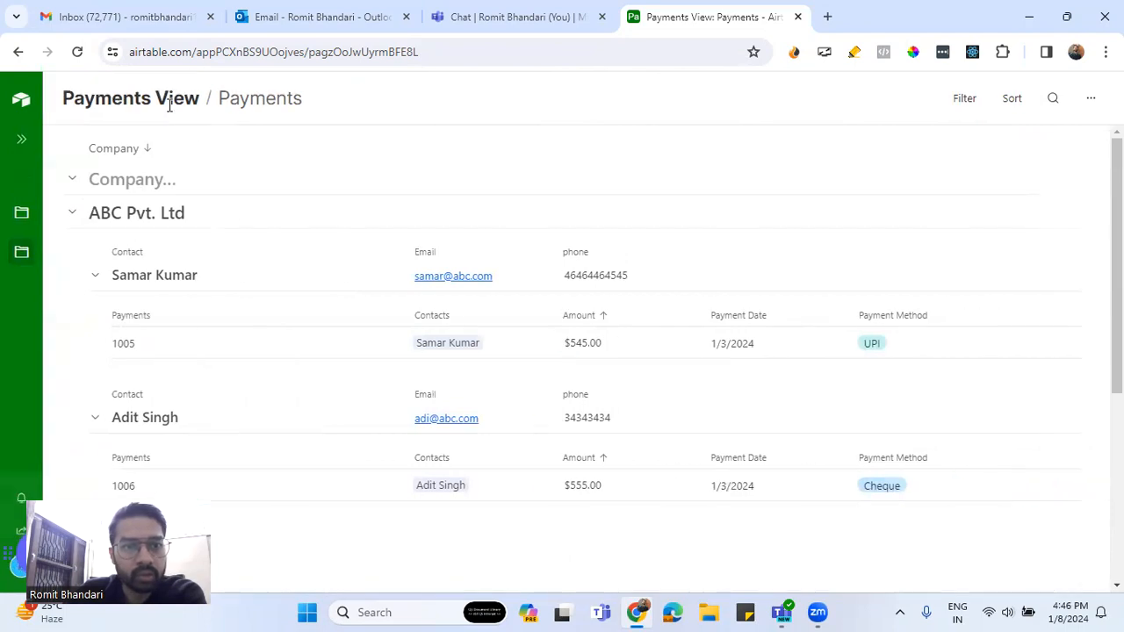
{"action": "mouse_move", "coordinate": [34, 147]}
{"action": "left_click", "coordinate": [74, 172]}
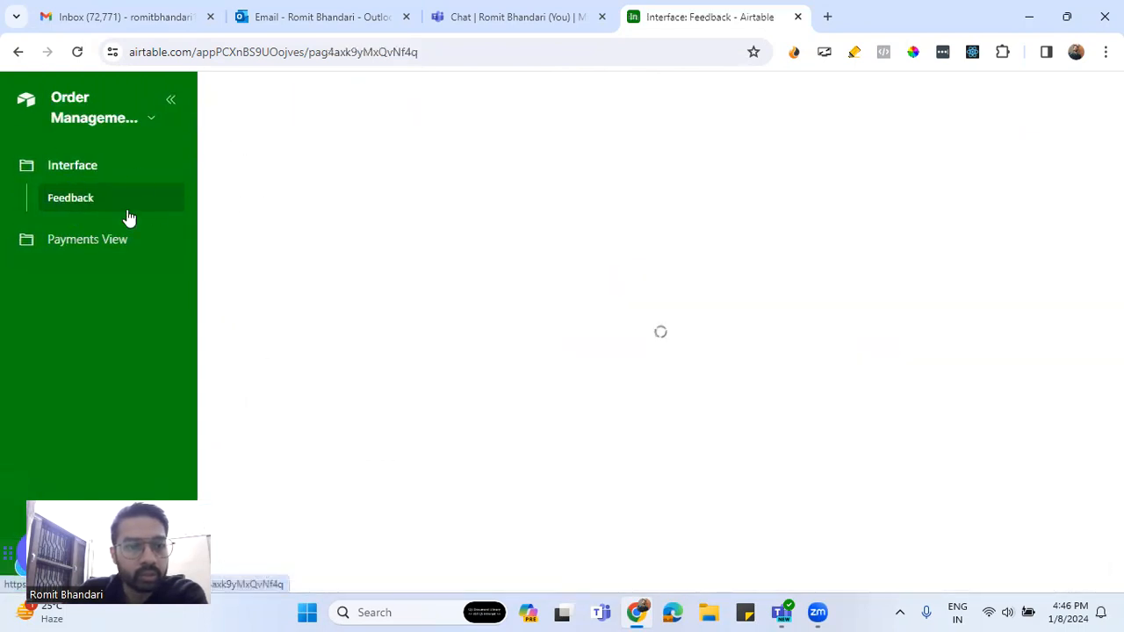
{"action": "left_click", "coordinate": [88, 240]}
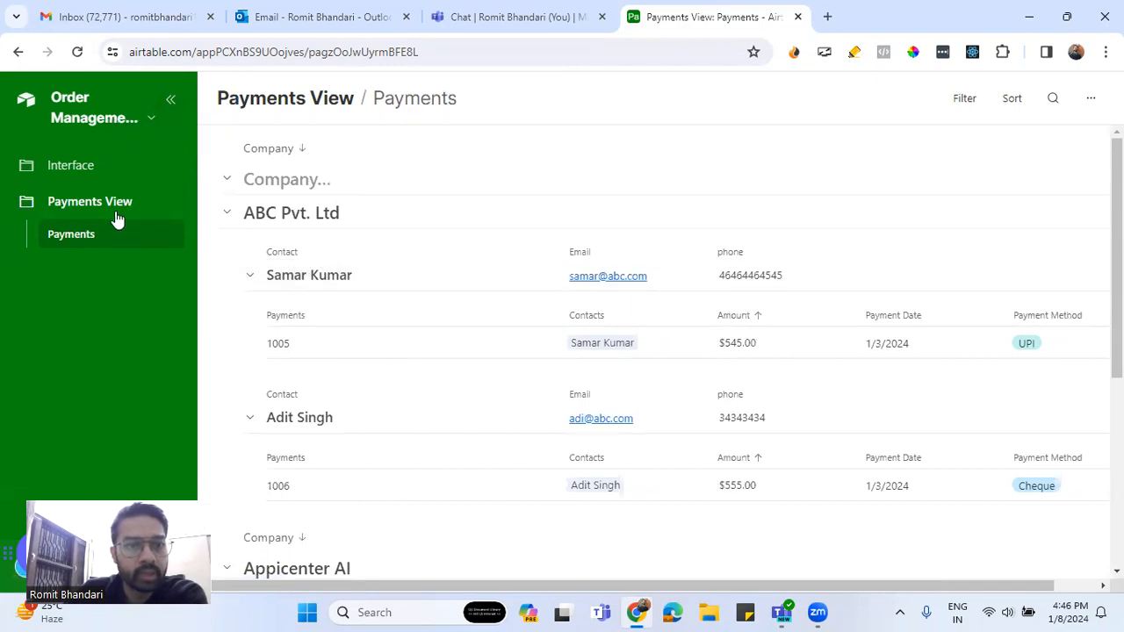
Bring up the Order Management title dropdown from the interface sidebar
{"action": "left_click", "coordinate": [168, 102]}
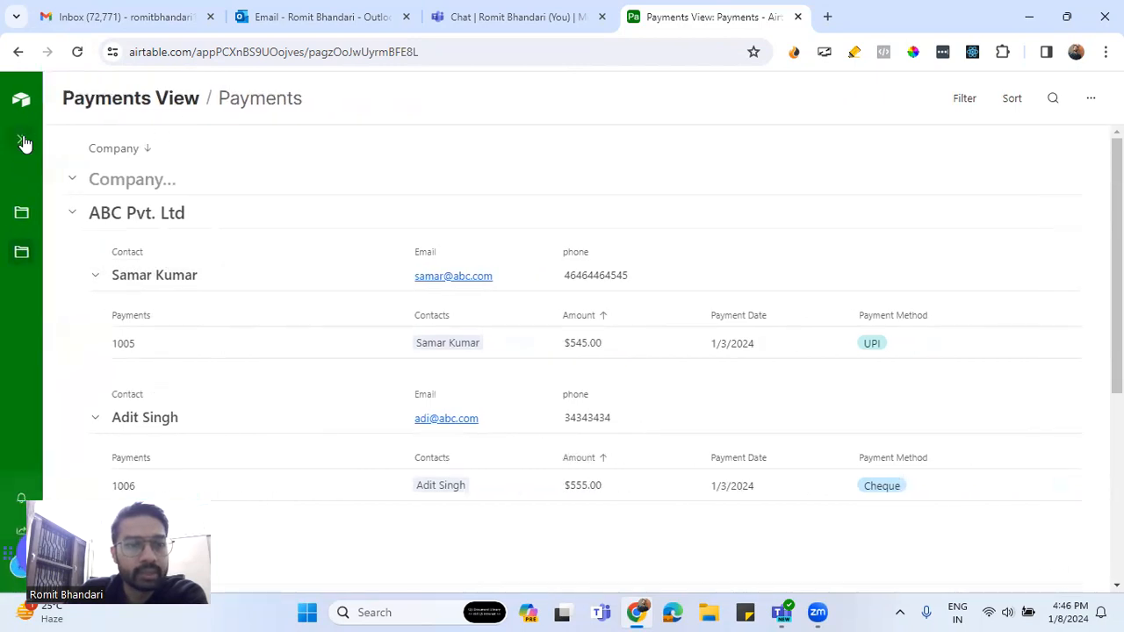
{"action": "left_click", "coordinate": [22, 139]}
{"action": "left_click", "coordinate": [150, 121]}
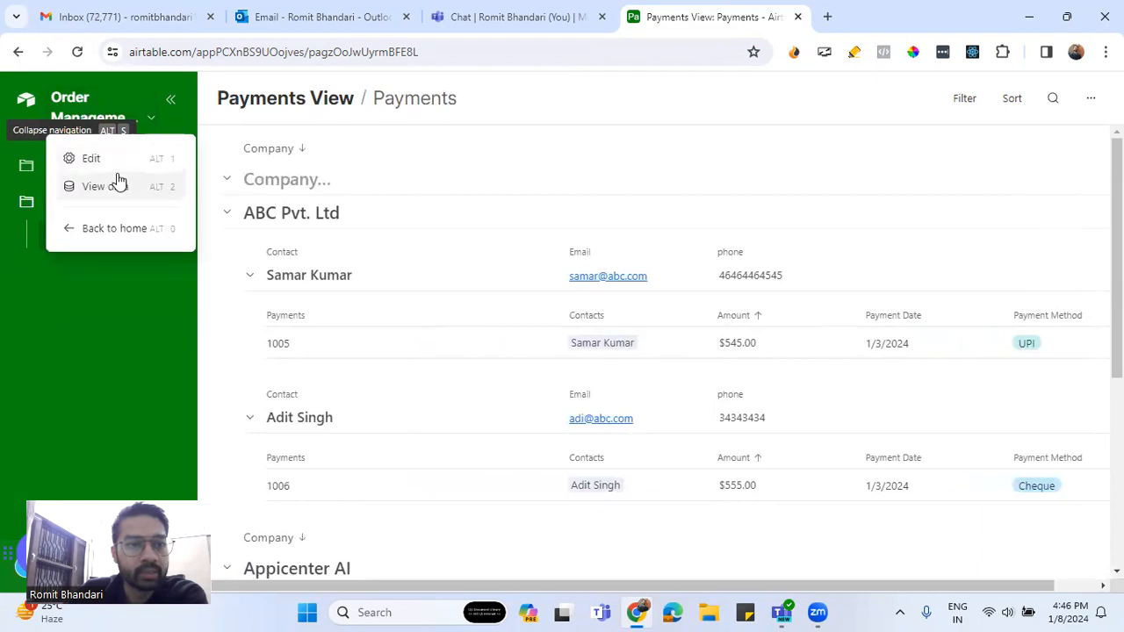
In edit mode, select the Payments list and switch off Edit records inline under User actions
{"action": "left_click", "coordinate": [91, 158]}
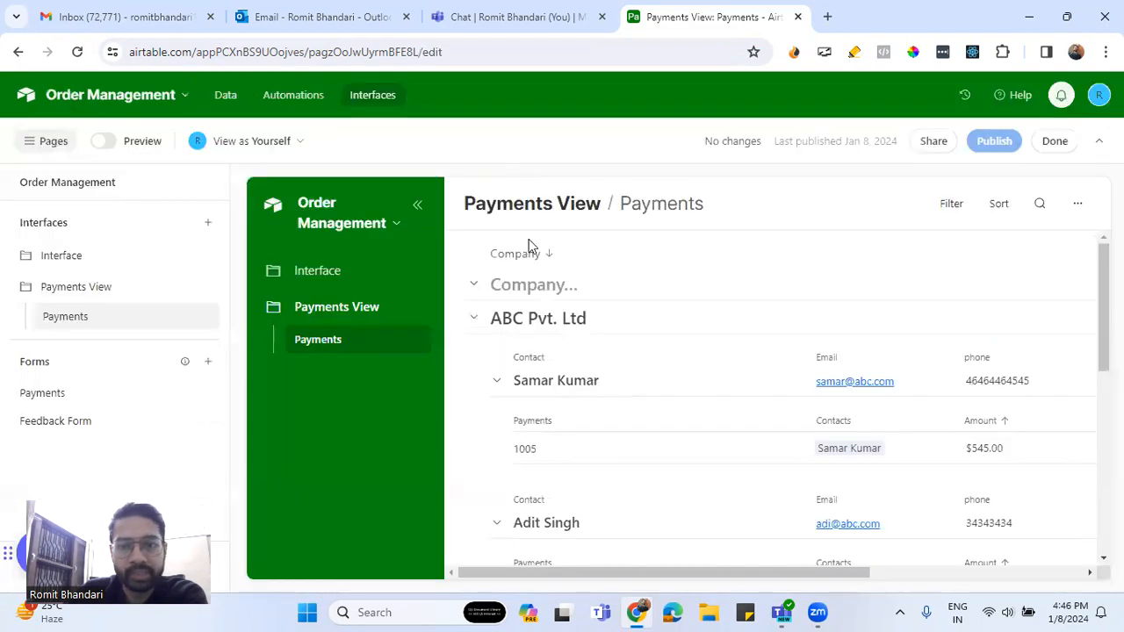
{"action": "left_click", "coordinate": [667, 401]}
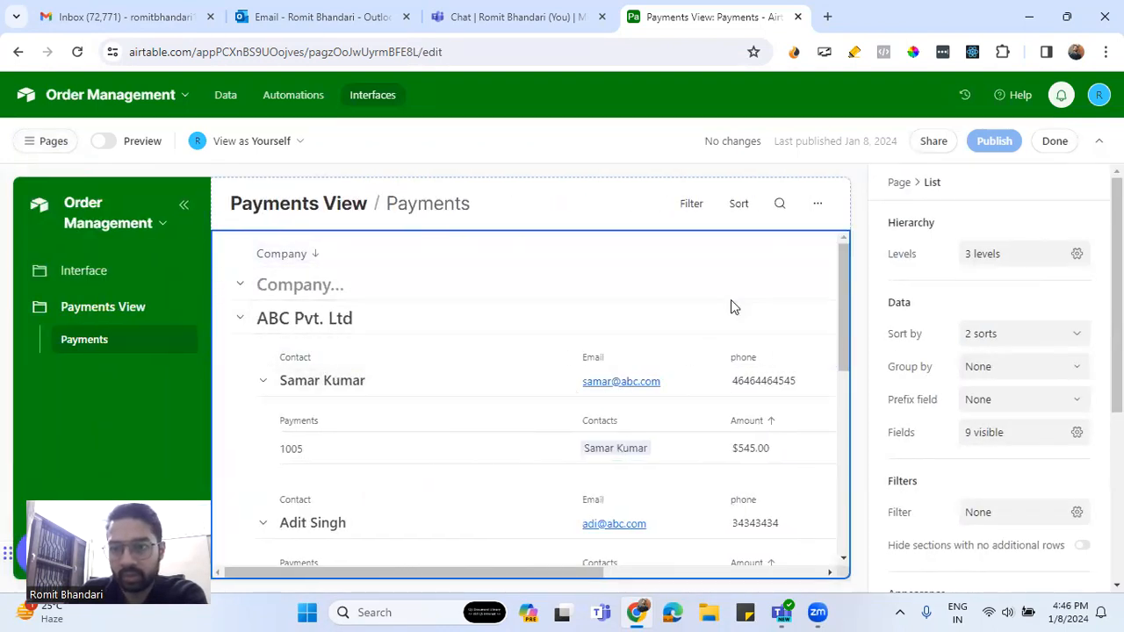
{"action": "scroll", "coordinate": [733, 306], "scroll_direction": "down", "scroll_amount": 5}
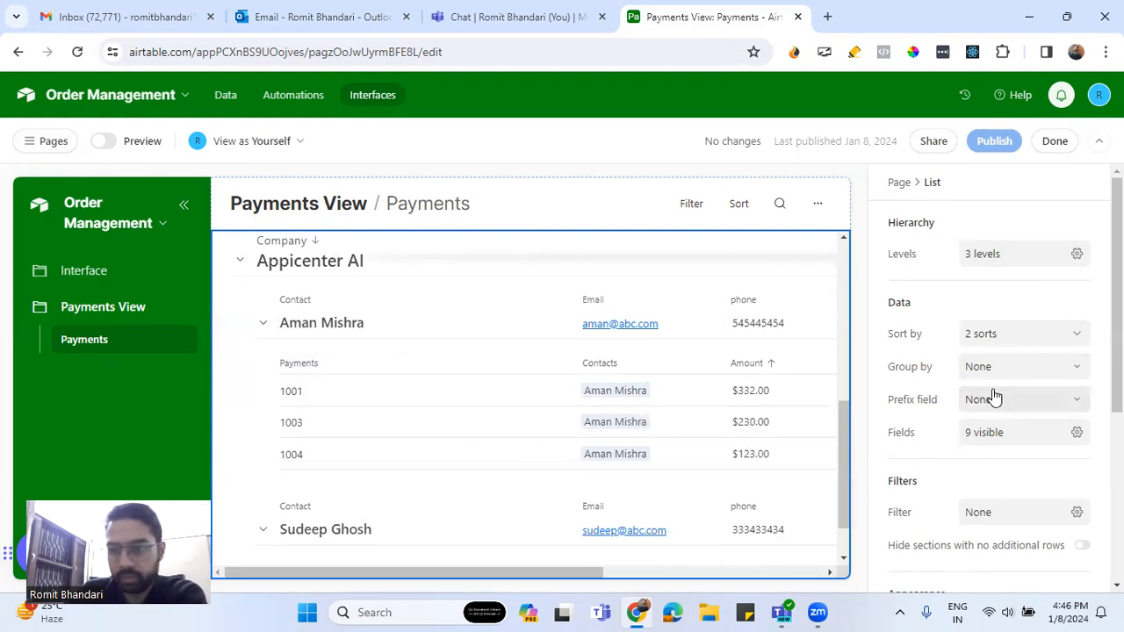
{"action": "scroll", "coordinate": [627, 376], "scroll_direction": "up", "scroll_amount": 3}
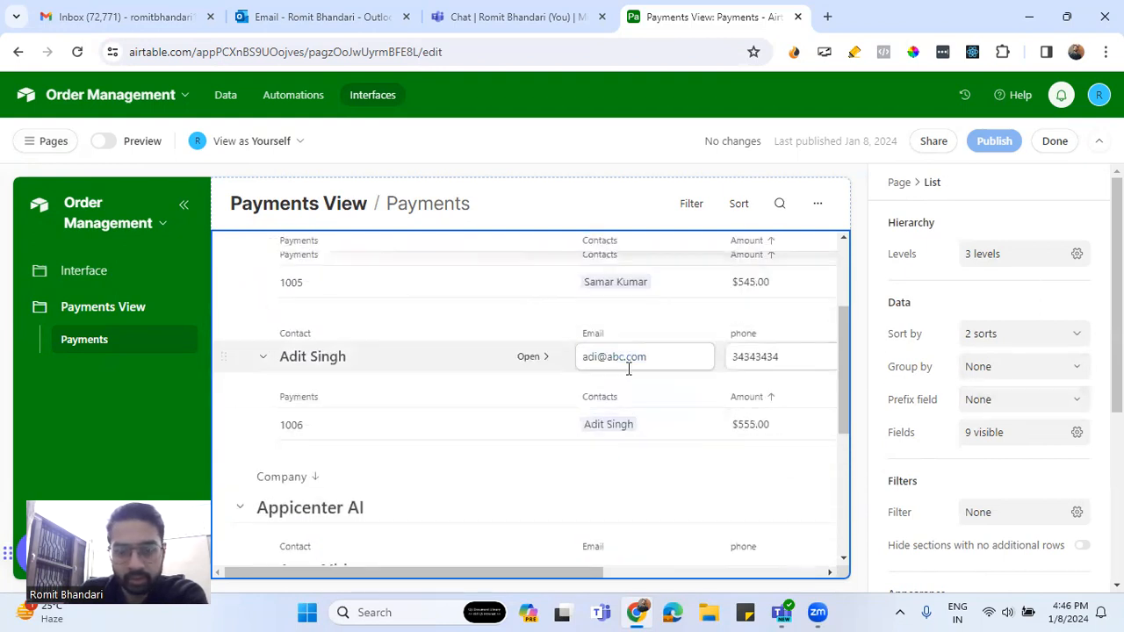
{"action": "scroll", "coordinate": [982, 479], "scroll_direction": "down", "scroll_amount": 3}
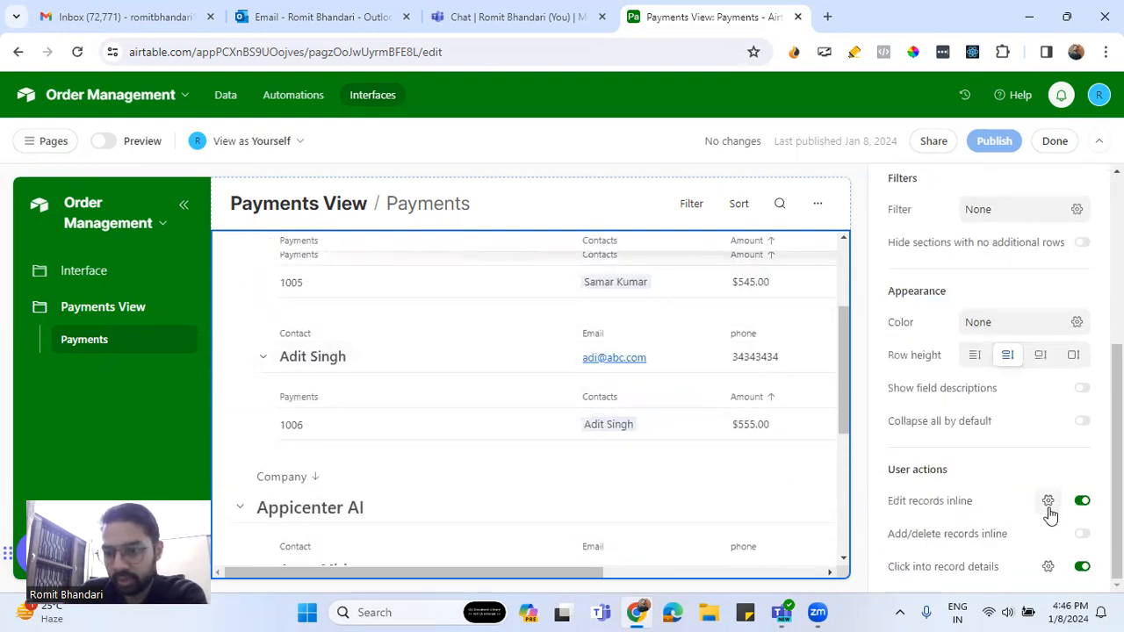
{"action": "left_click", "coordinate": [1080, 501]}
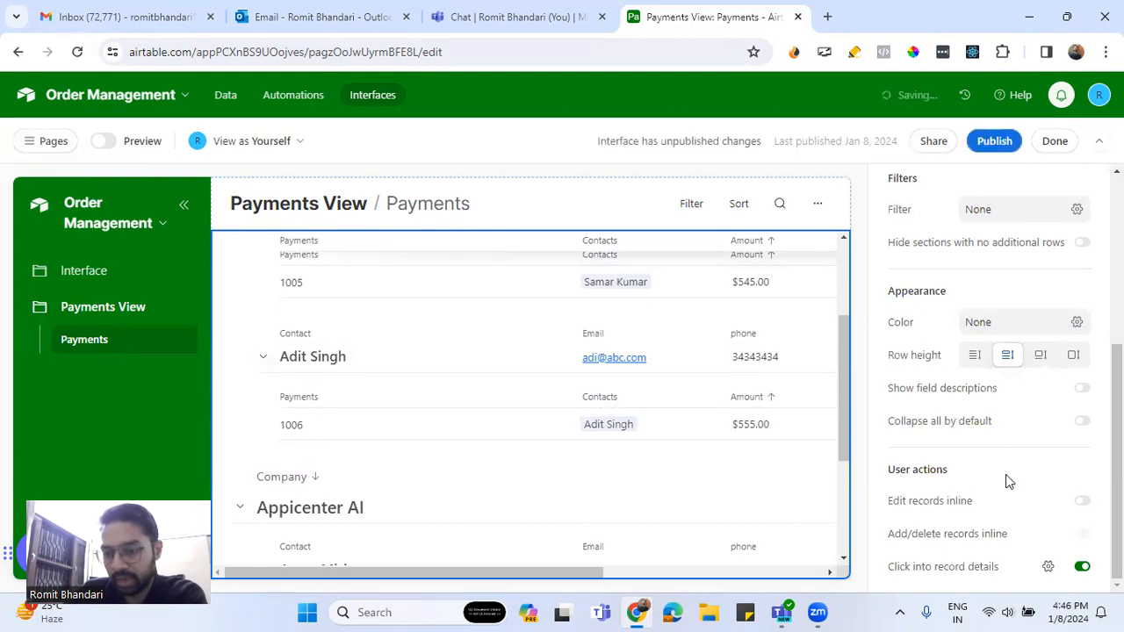
{"action": "scroll", "coordinate": [1008, 457], "scroll_direction": "up", "scroll_amount": 4}
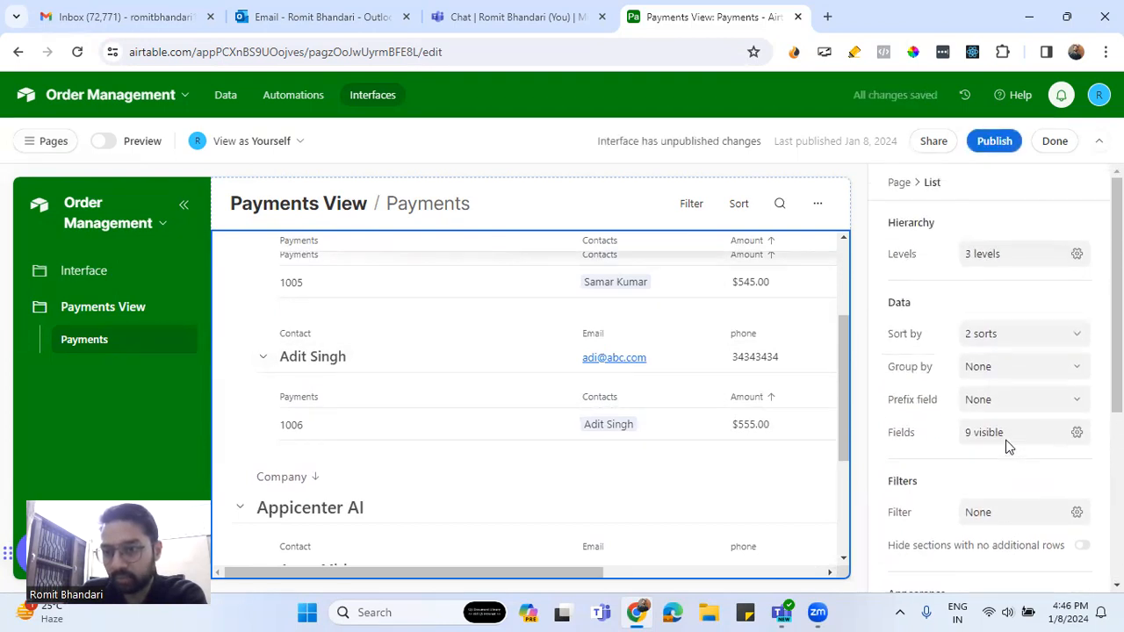
{"action": "left_click", "coordinate": [1021, 343]}
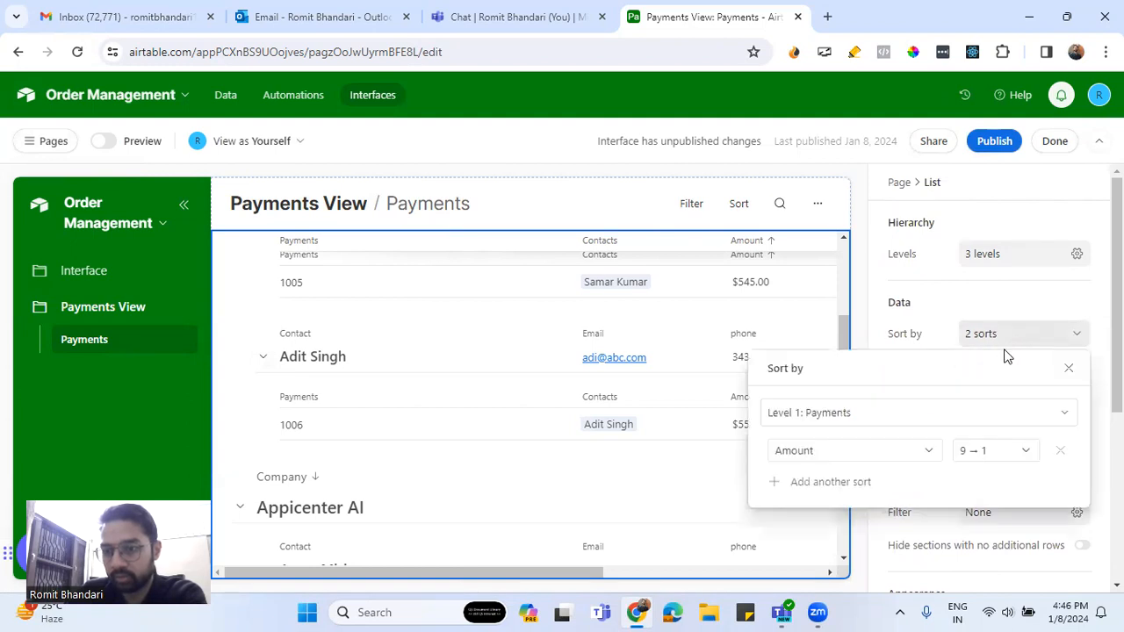
{"action": "left_click", "coordinate": [966, 415]}
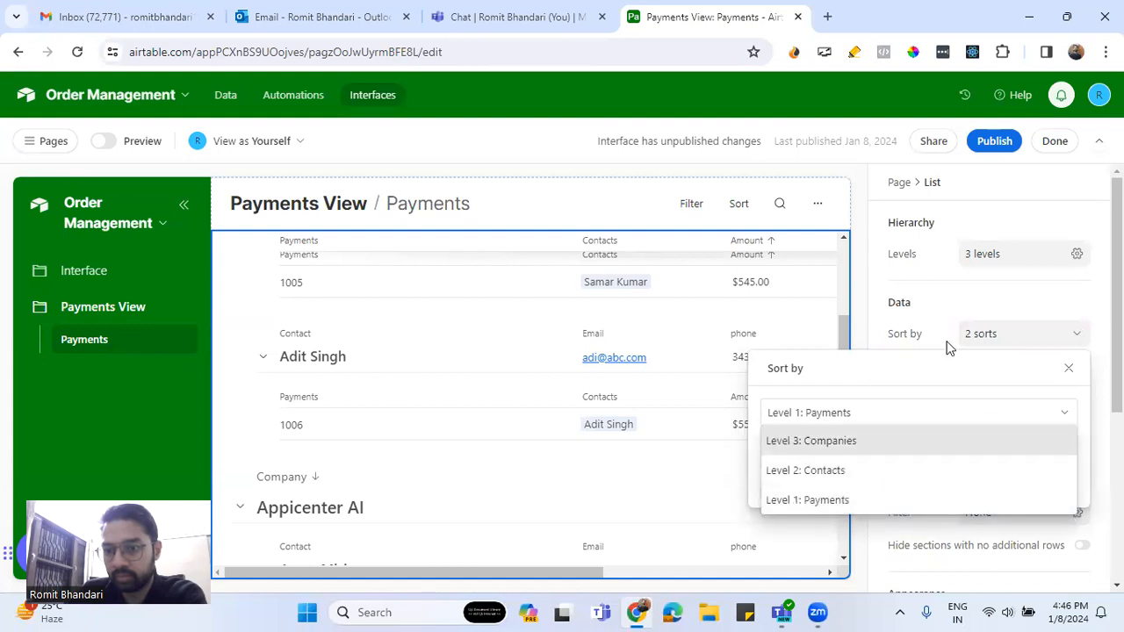
{"action": "left_click", "coordinate": [964, 301]}
{"action": "scroll", "coordinate": [966, 316], "scroll_direction": "down", "scroll_amount": 4}
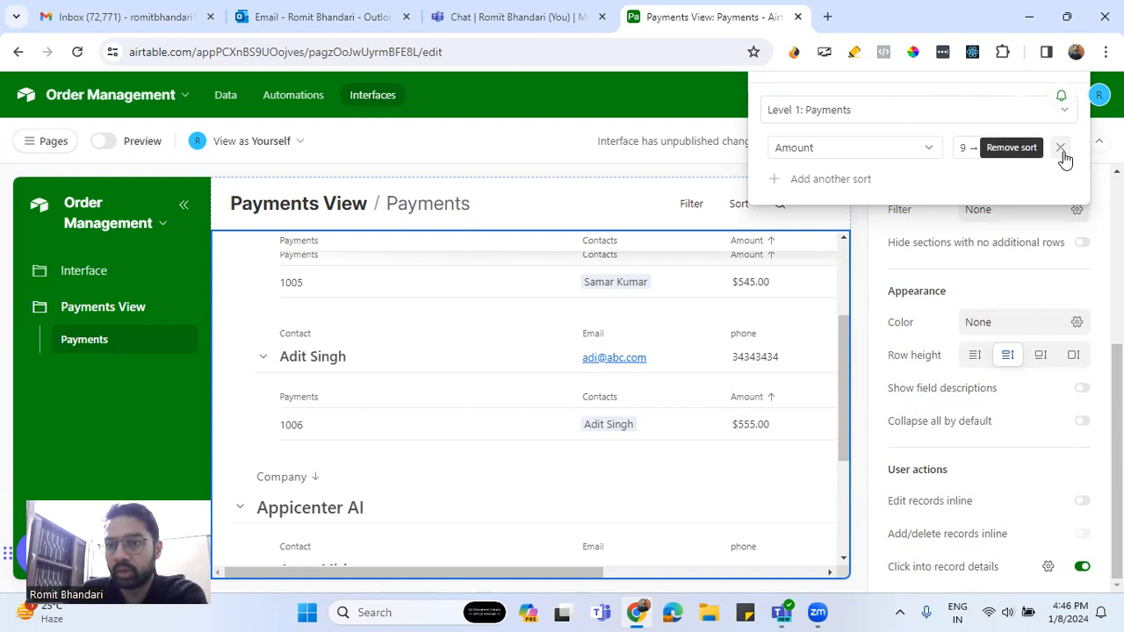
{"action": "left_click", "coordinate": [1083, 296]}
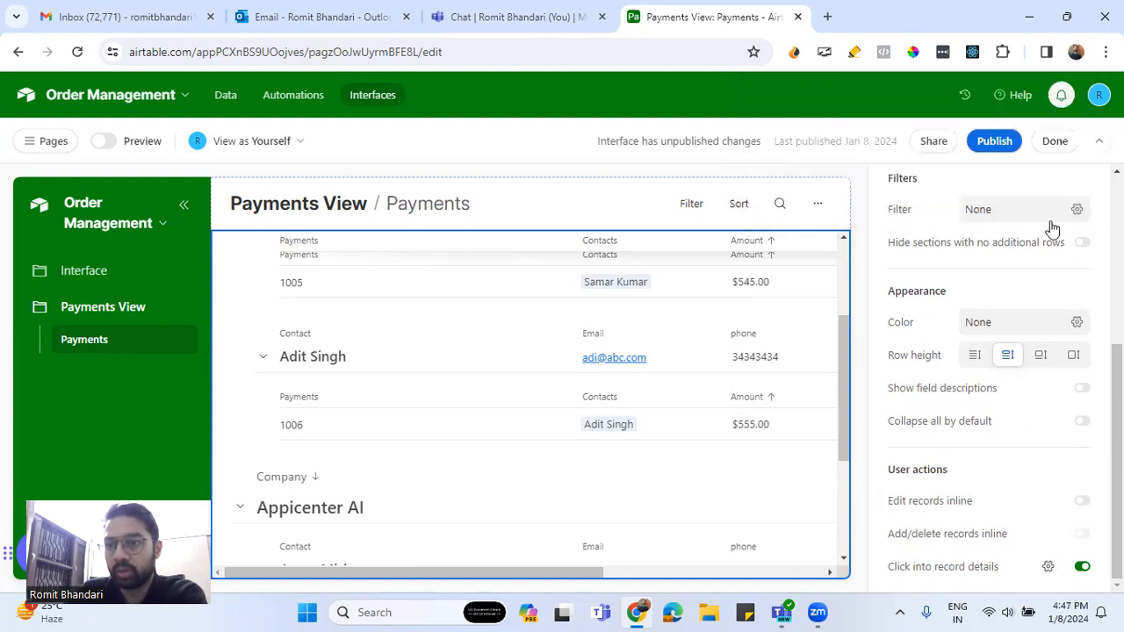
Publish the Payments View changes, keeping Payments View checked in the Publish interfaces dialog
{"action": "left_click", "coordinate": [997, 143]}
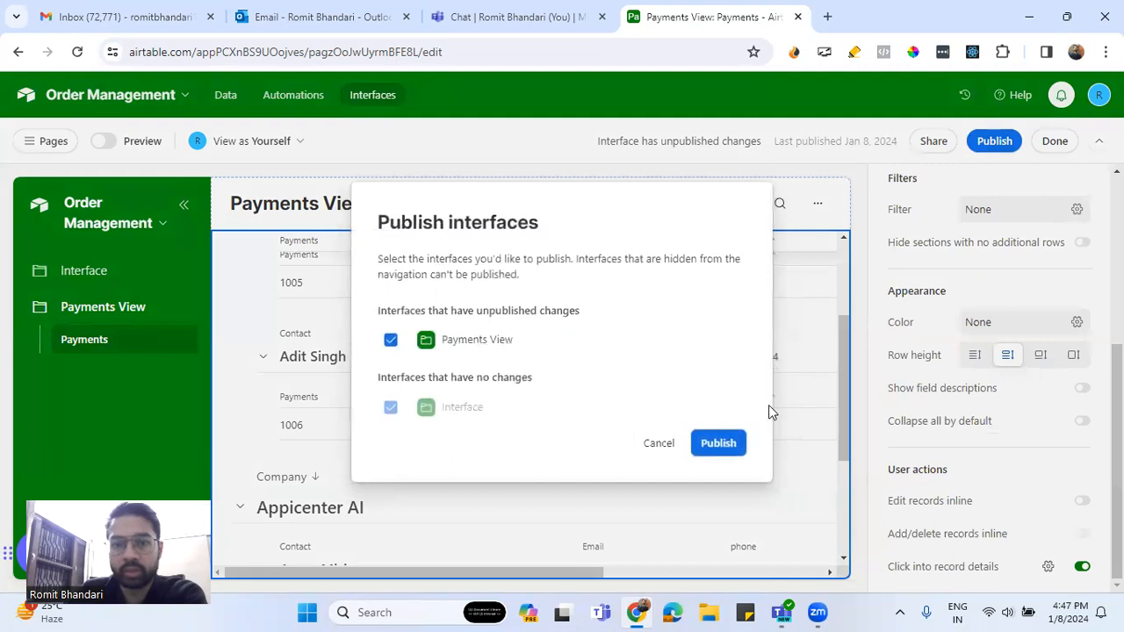
{"action": "left_click", "coordinate": [731, 445]}
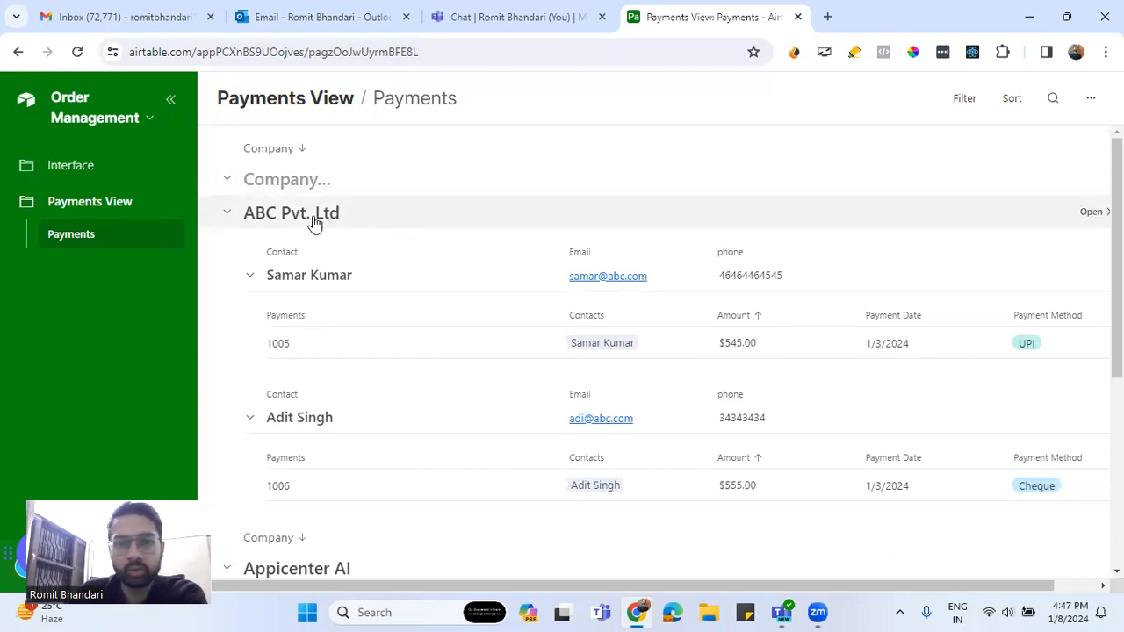
{"action": "left_click", "coordinate": [762, 347]}
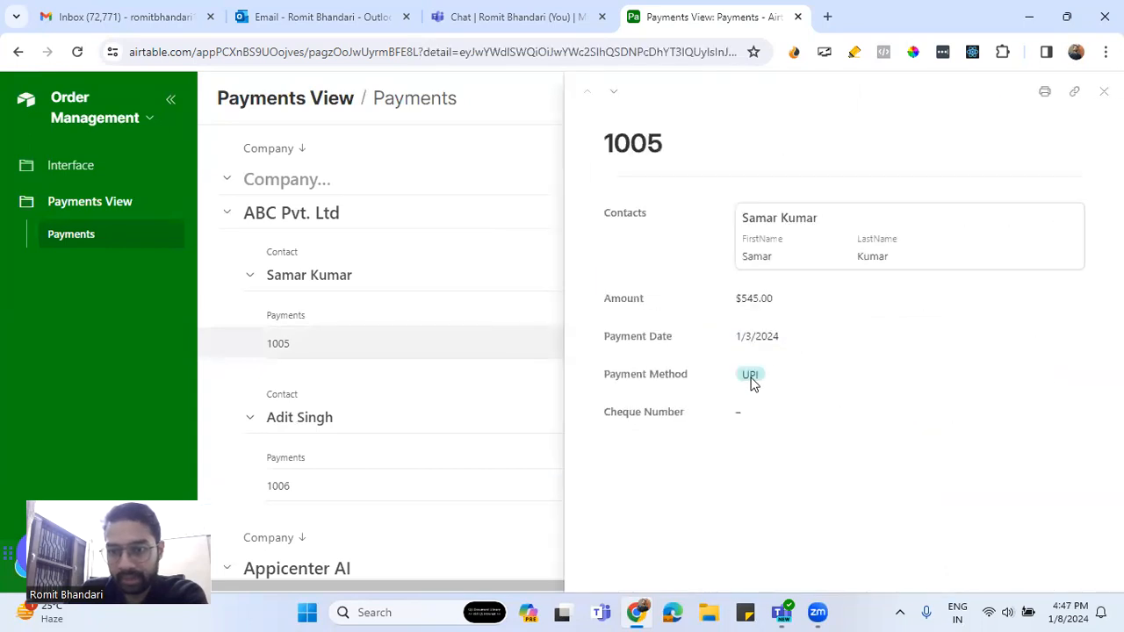
{"action": "left_click", "coordinate": [1097, 95]}
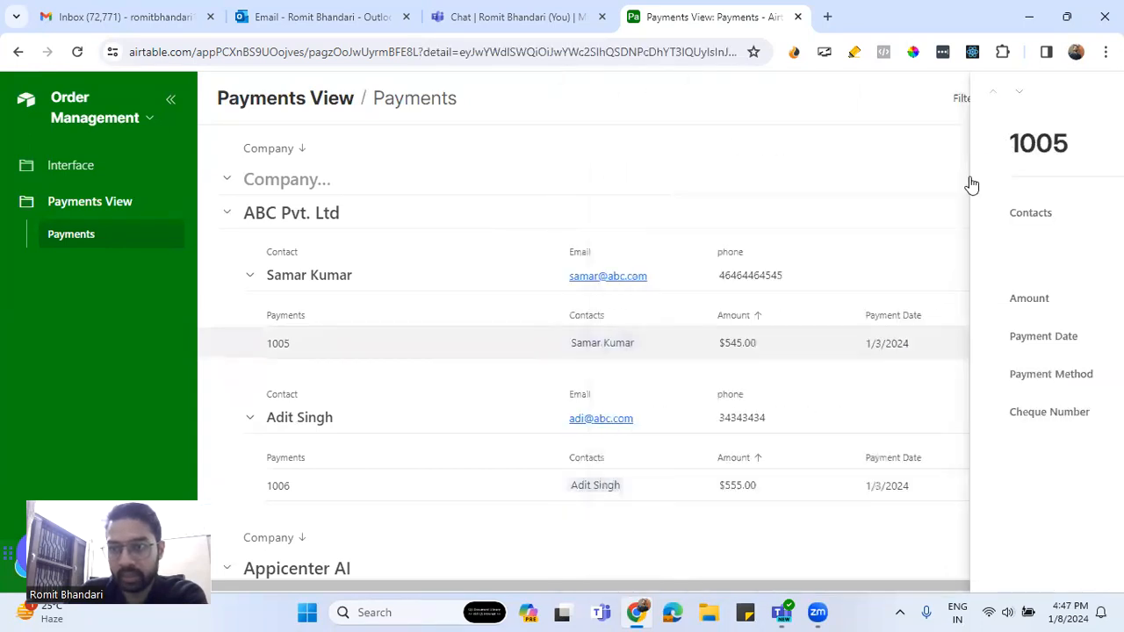
{"action": "left_click", "coordinate": [909, 345]}
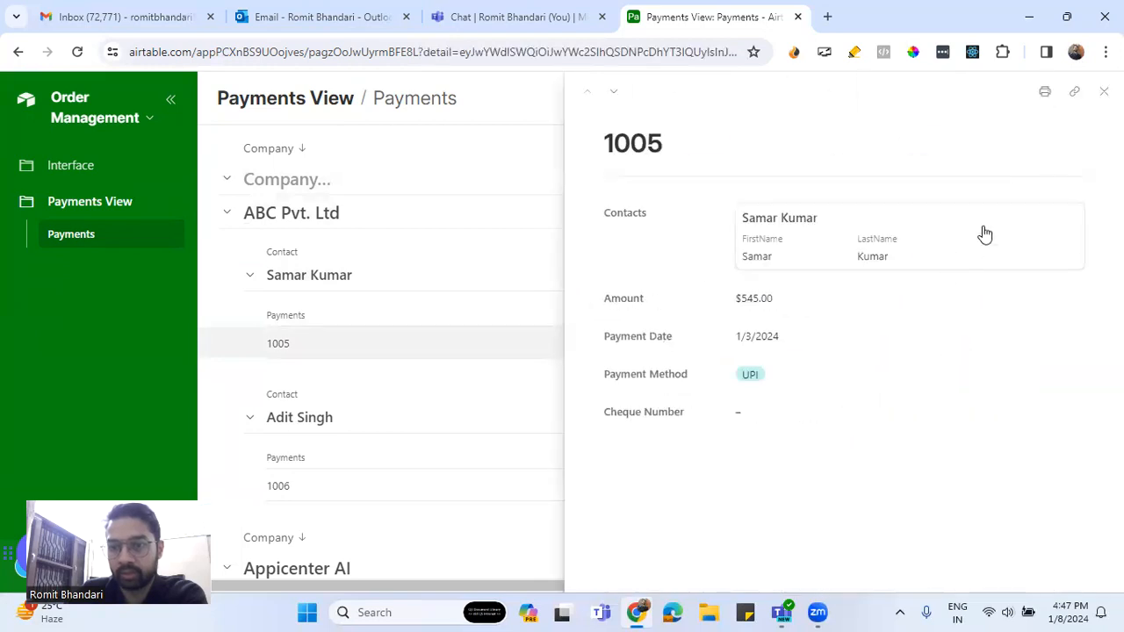
{"action": "left_click", "coordinate": [1098, 93]}
{"action": "scroll", "coordinate": [514, 314], "scroll_direction": "down", "scroll_amount": 4}
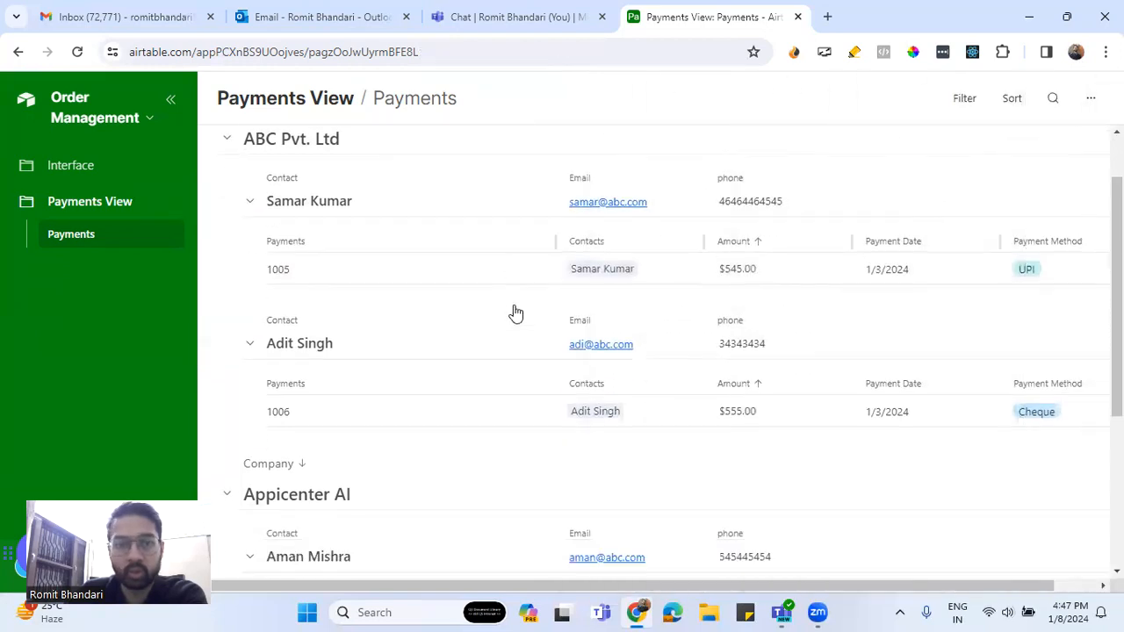
{"action": "scroll", "coordinate": [515, 311], "scroll_direction": "up", "scroll_amount": 4}
{"action": "scroll", "coordinate": [518, 313], "scroll_direction": "down", "scroll_amount": 4}
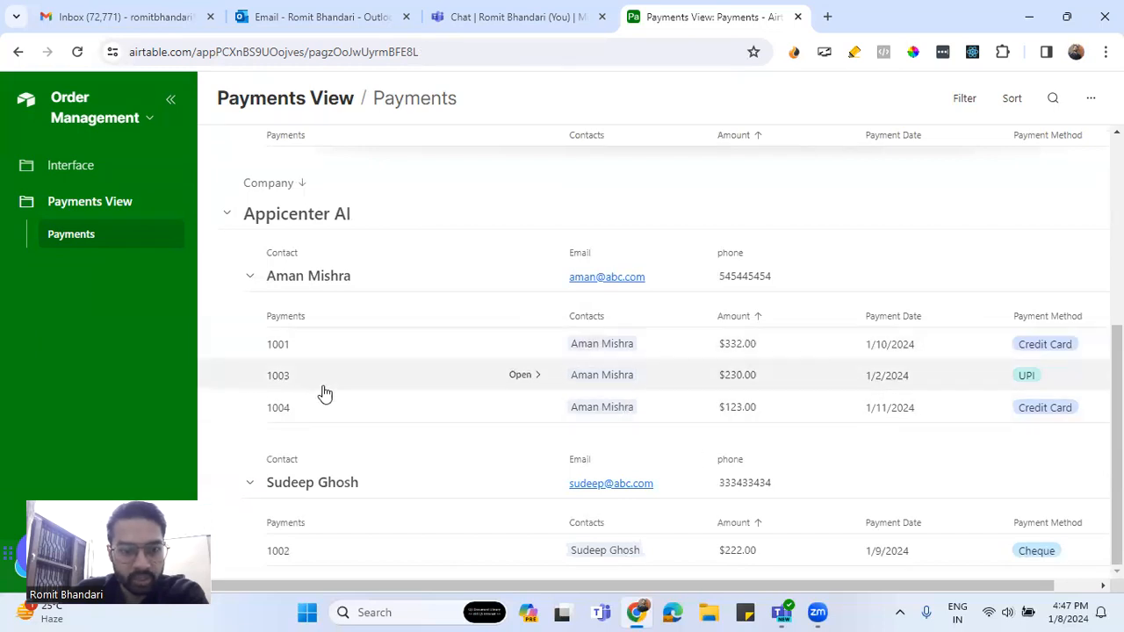
{"action": "left_click", "coordinate": [251, 281]}
{"action": "scroll", "coordinate": [269, 260], "scroll_direction": "up", "scroll_amount": 2}
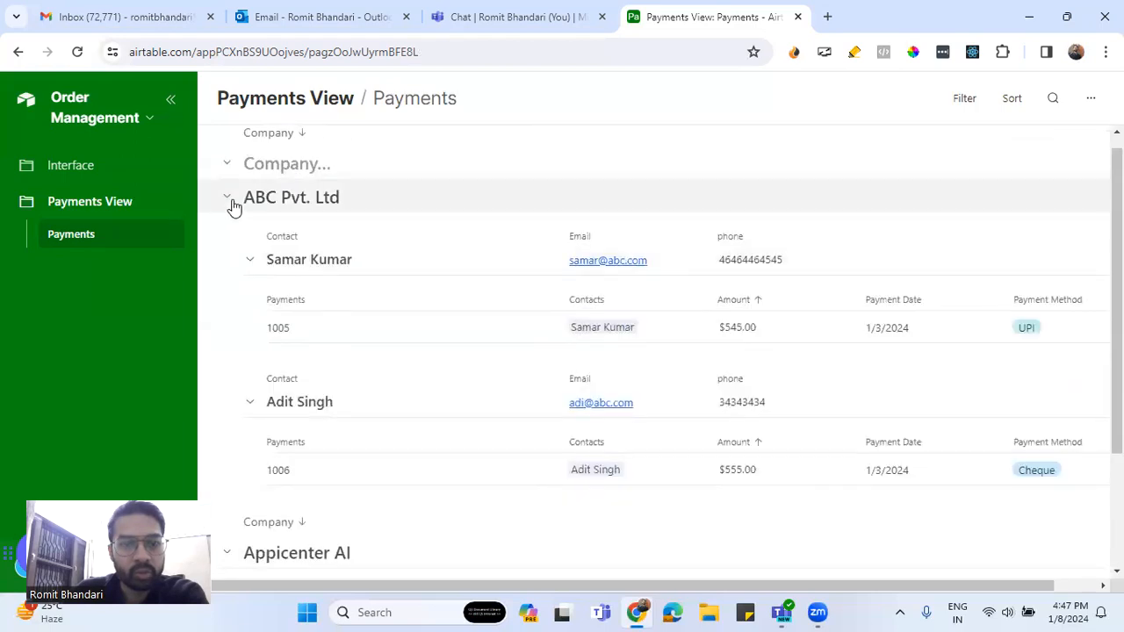
{"action": "left_click", "coordinate": [228, 198]}
{"action": "left_click", "coordinate": [228, 249]}
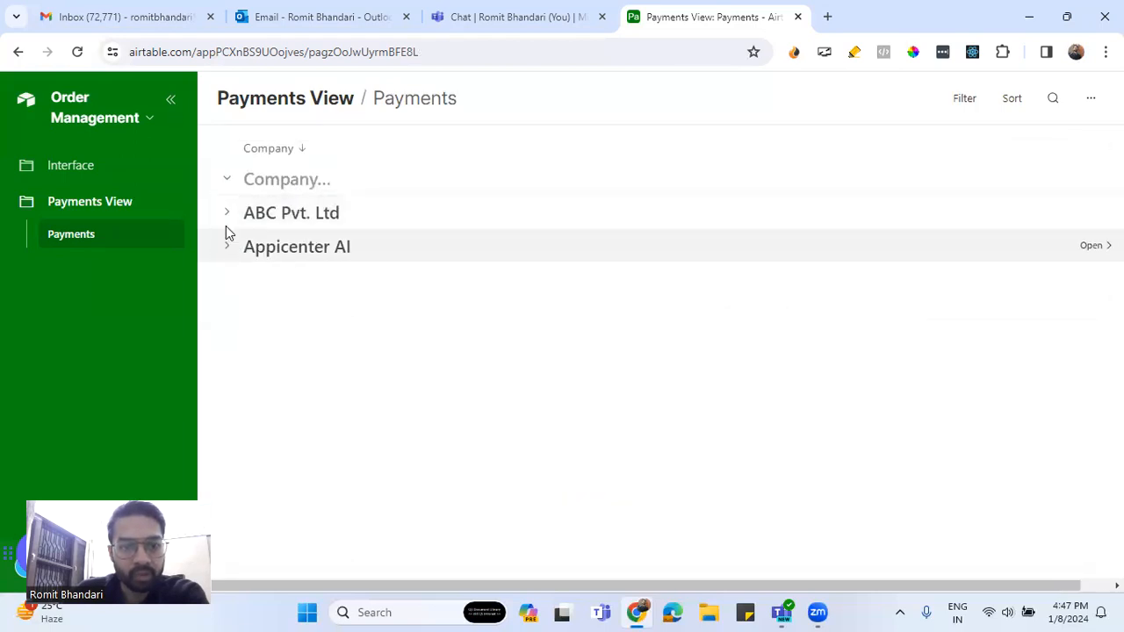
{"action": "left_click", "coordinate": [226, 216]}
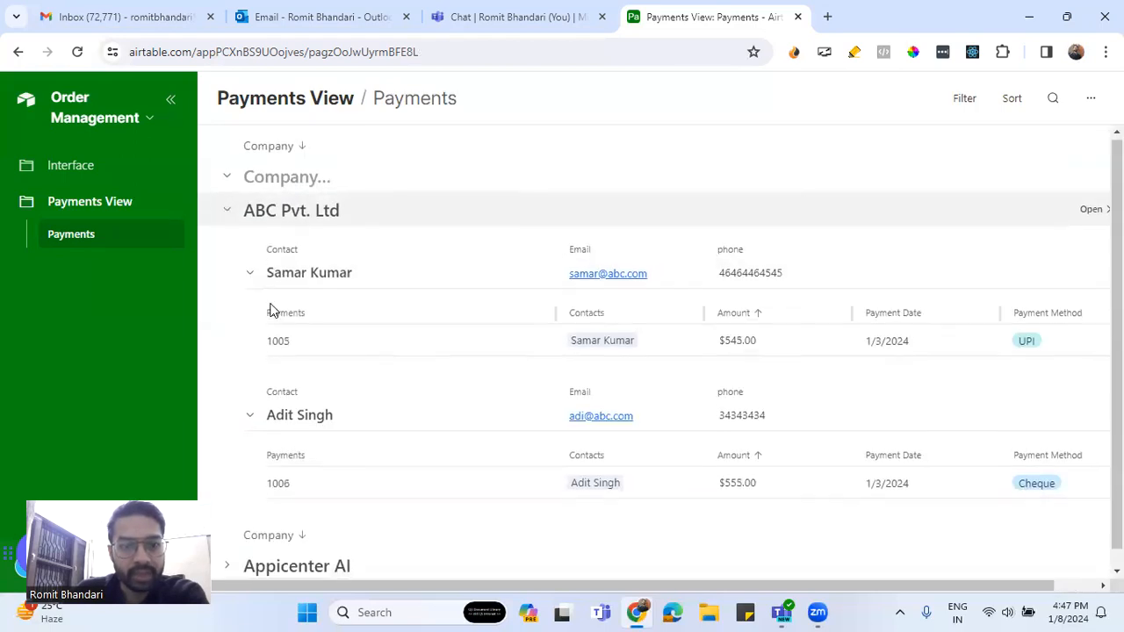
{"action": "scroll", "coordinate": [271, 311], "scroll_direction": "down", "scroll_amount": 1}
{"action": "left_click", "coordinate": [226, 551]}
{"action": "scroll", "coordinate": [413, 490], "scroll_direction": "down", "scroll_amount": 3}
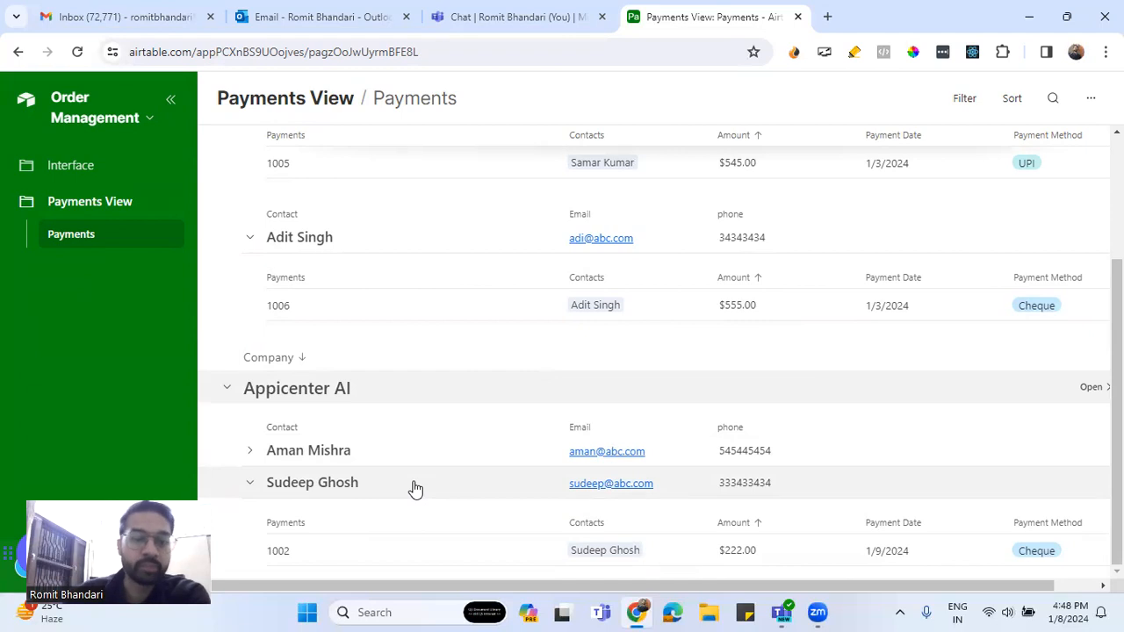
{"action": "left_click", "coordinate": [444, 455]}
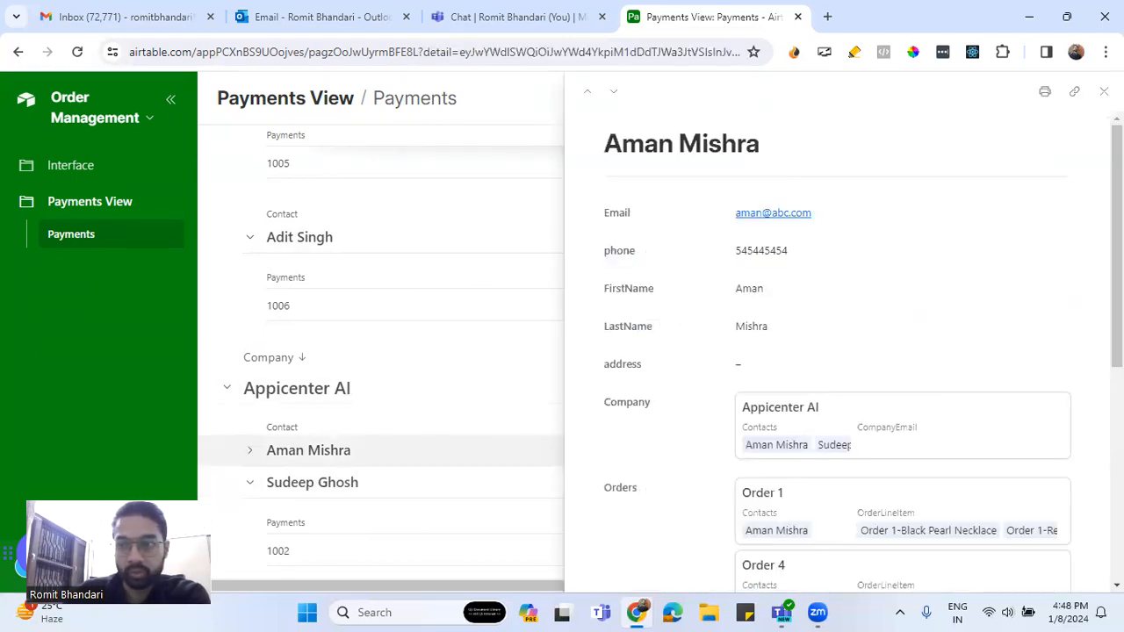
{"action": "key", "text": "Escape"}
{"action": "left_click", "coordinate": [251, 453]}
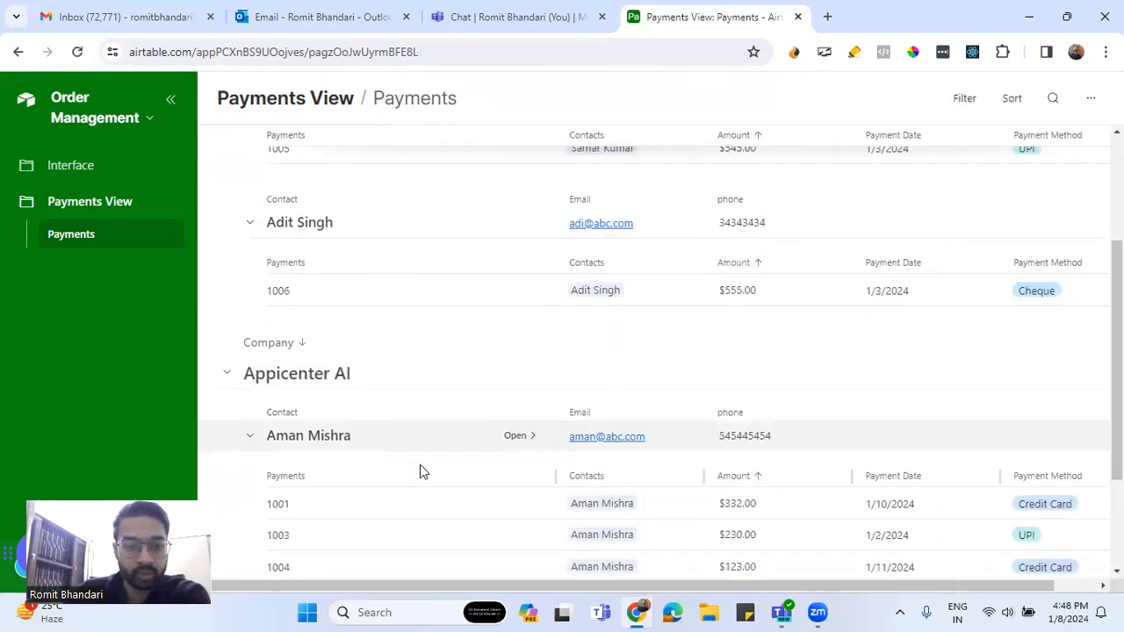
{"action": "scroll", "coordinate": [420, 466], "scroll_direction": "down", "scroll_amount": 2}
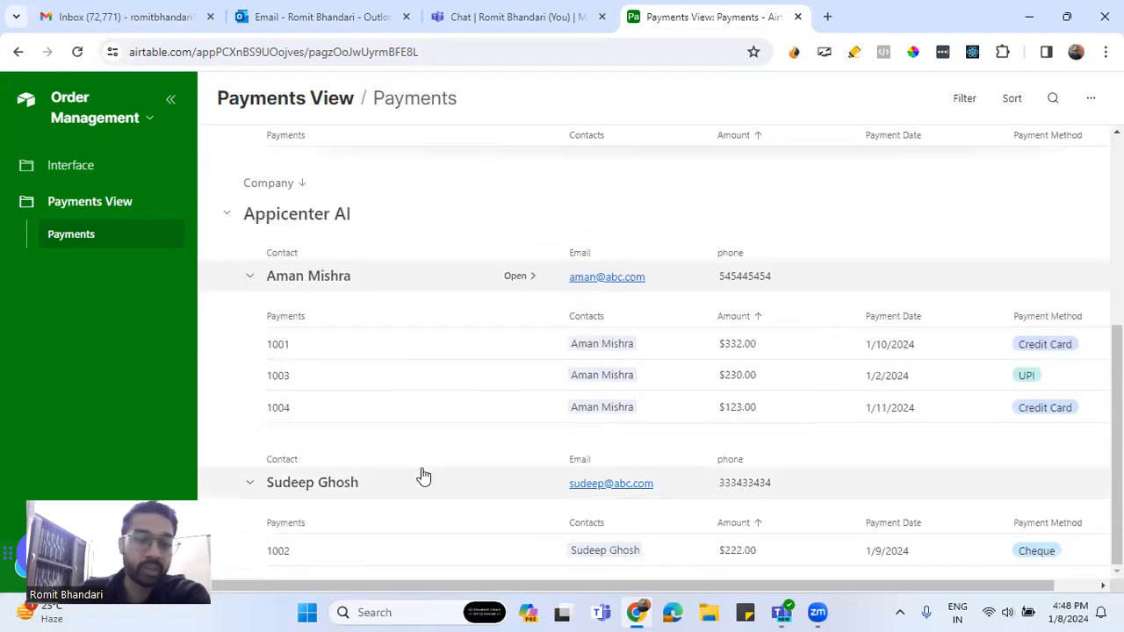